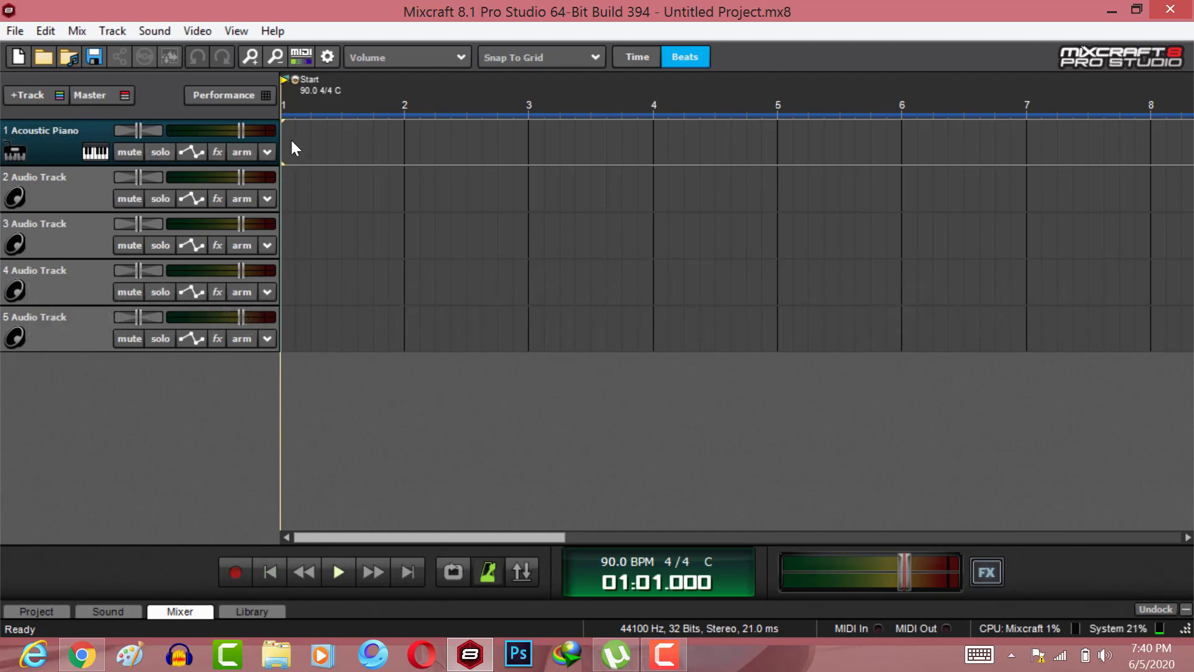
# Review the metronome settings, and make a short test recording on the Acoustic Piano track before returning to the project start
pyautogui.rightClick(487, 572)
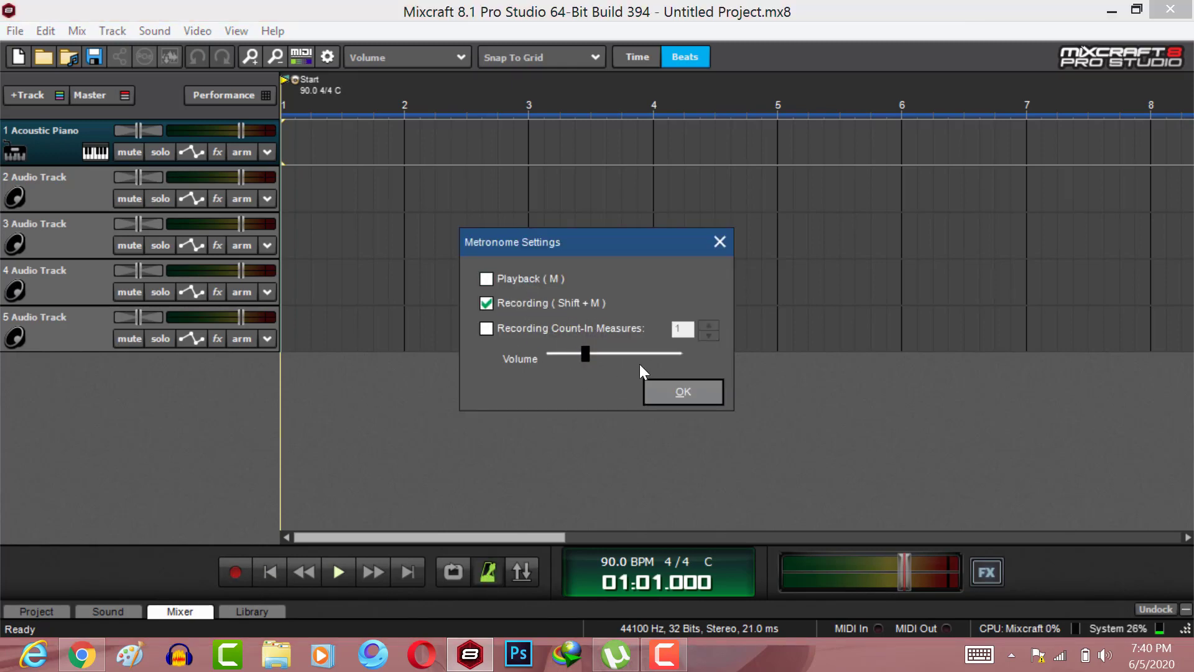
pyautogui.click(681, 392)
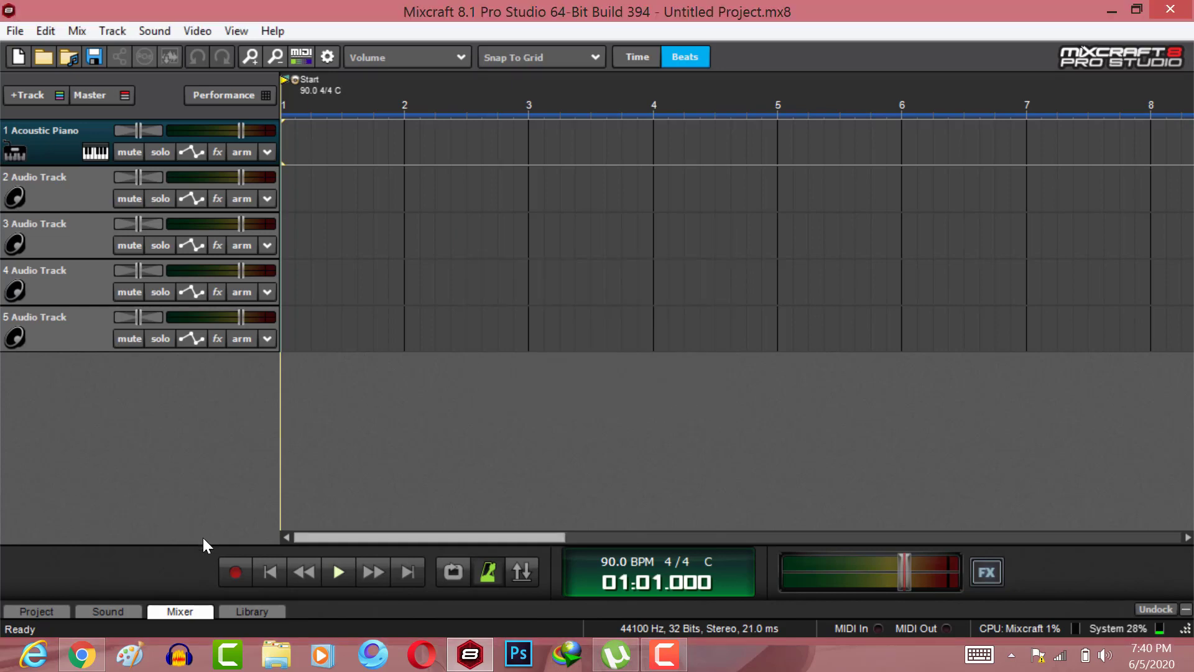
pyautogui.click(228, 566)
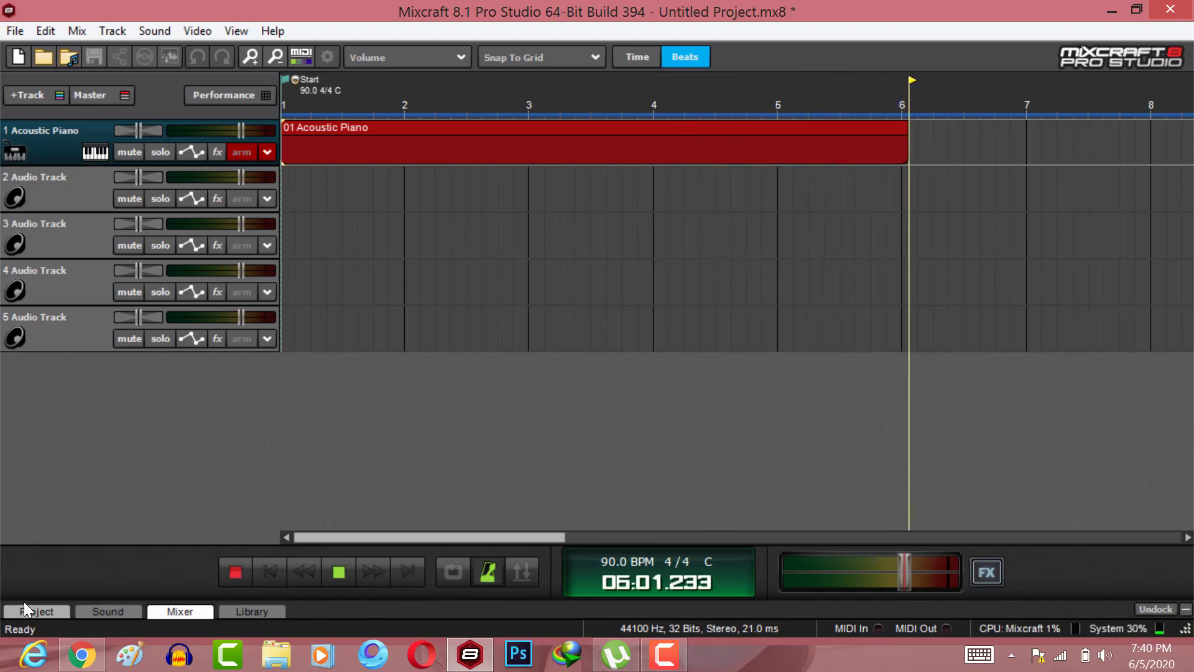
pyautogui.press('space')
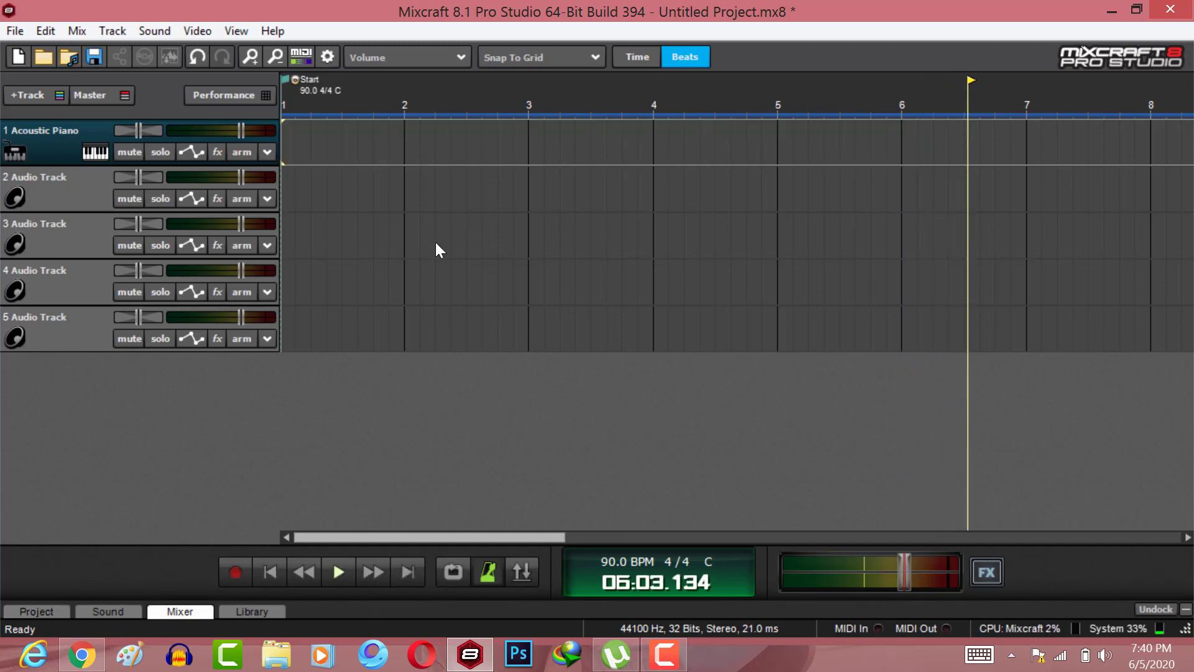
pyautogui.click(267, 570)
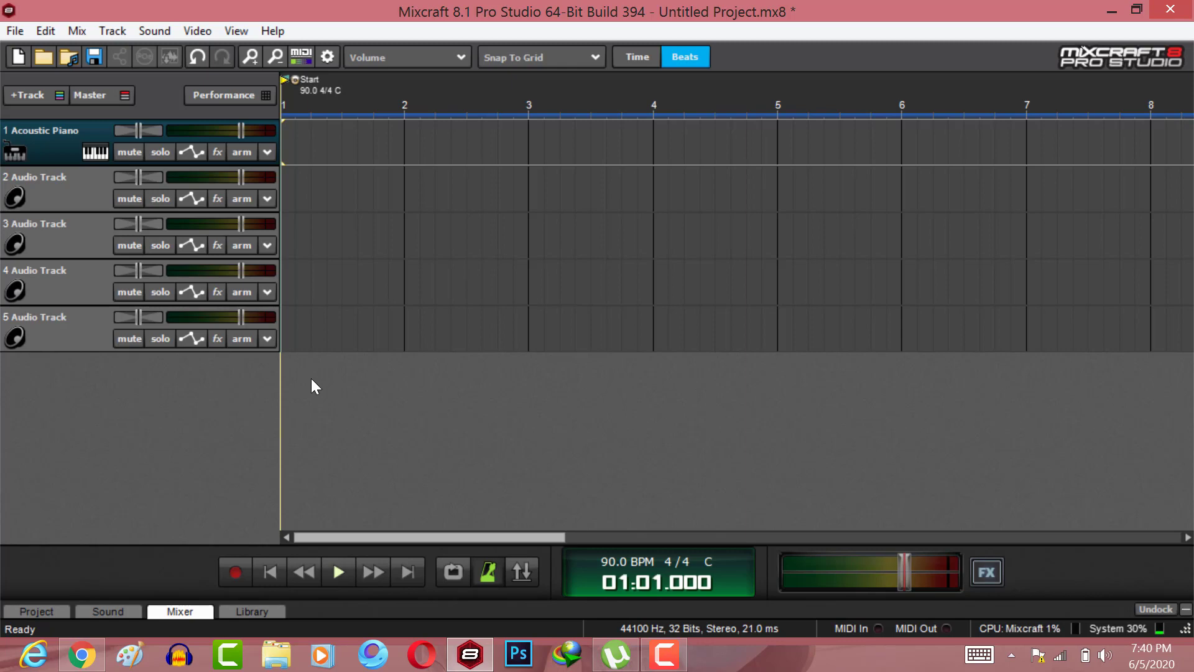
# Open the project tempo for editing and leave it without entering a value
pyautogui.click(606, 567)
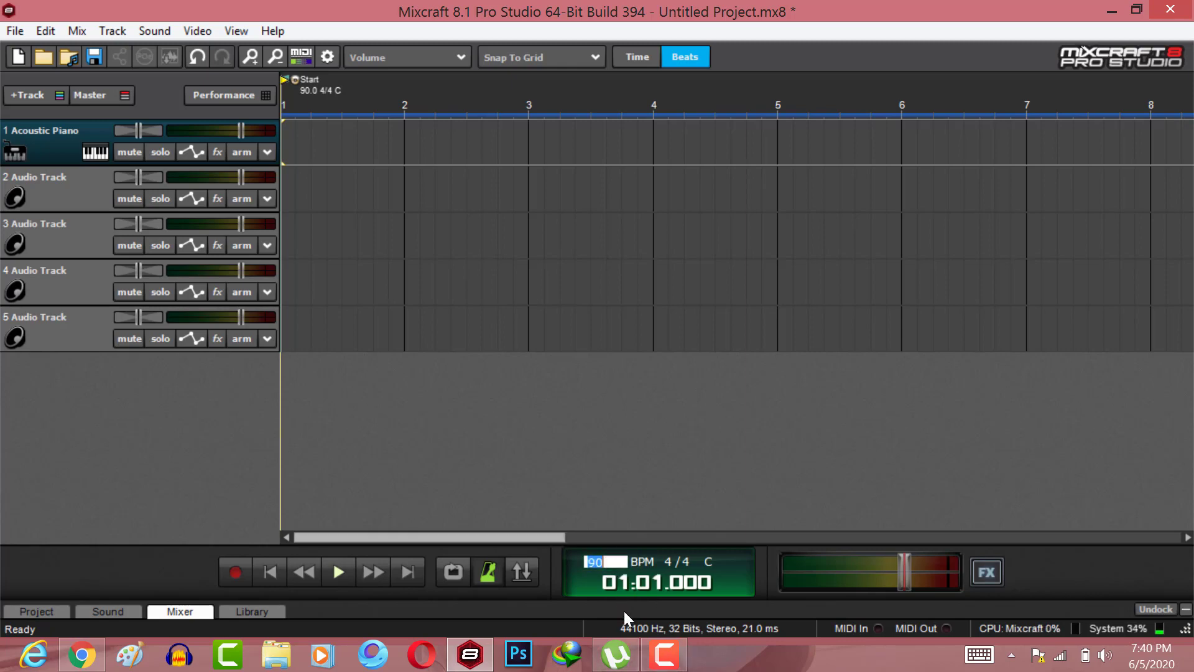
pyautogui.click(614, 495)
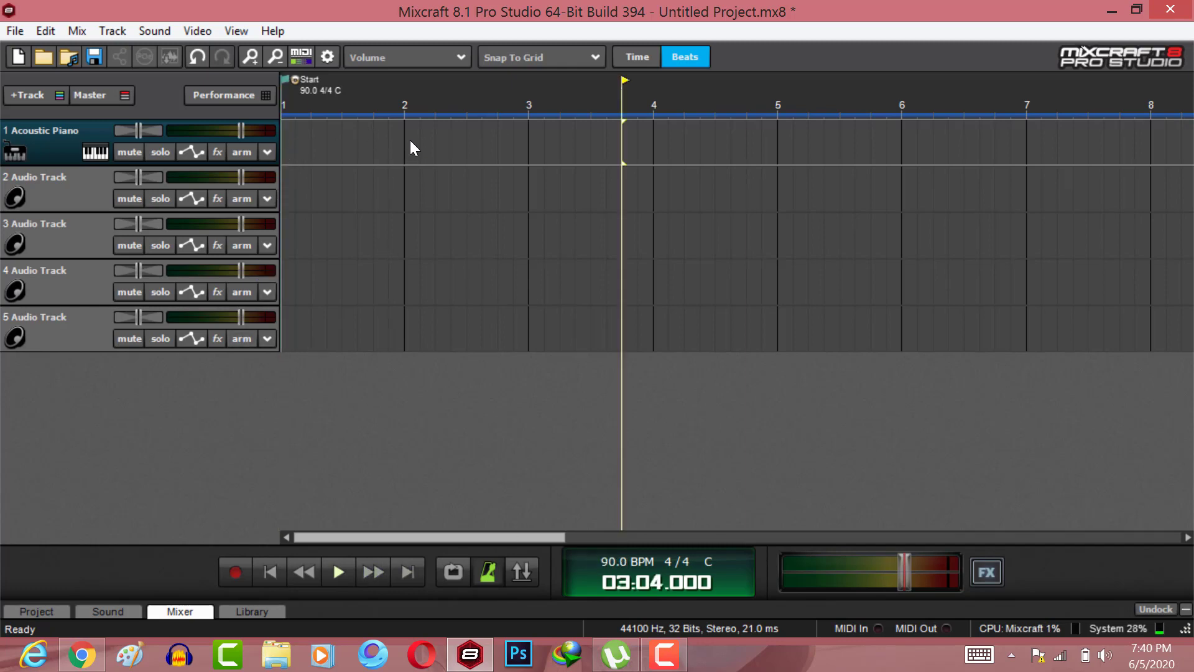
# Load the Addictive Keys VSTi instrument on track 1 and view its Studio Grand interface
pyautogui.click(86, 151)
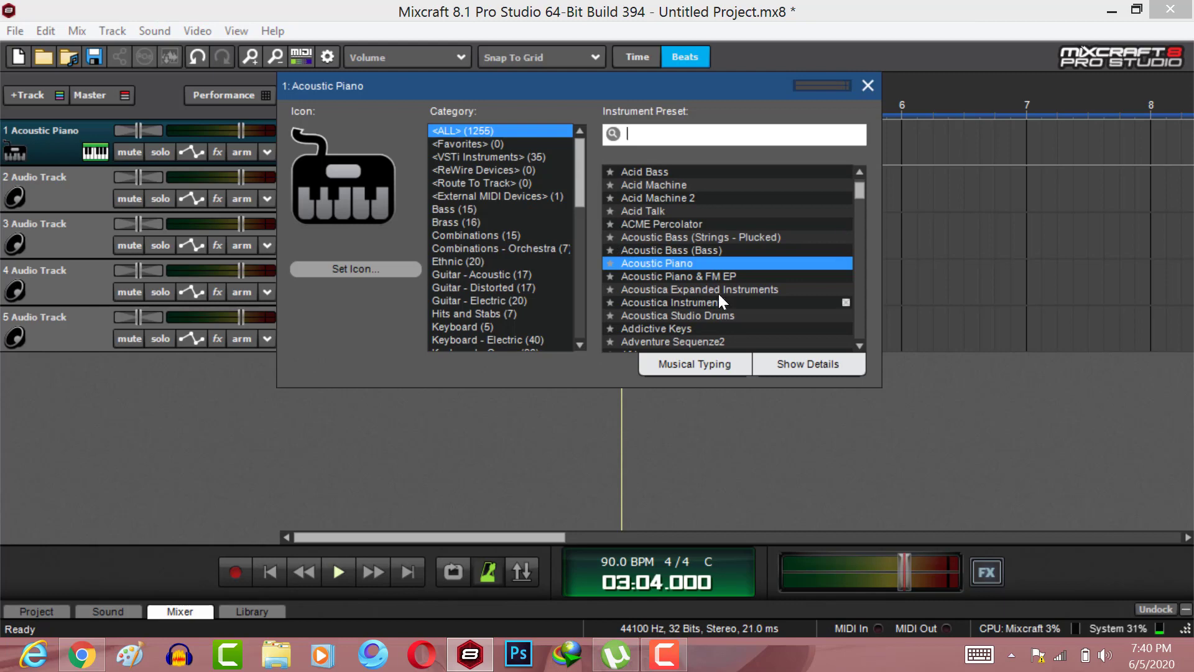
pyautogui.click(532, 158)
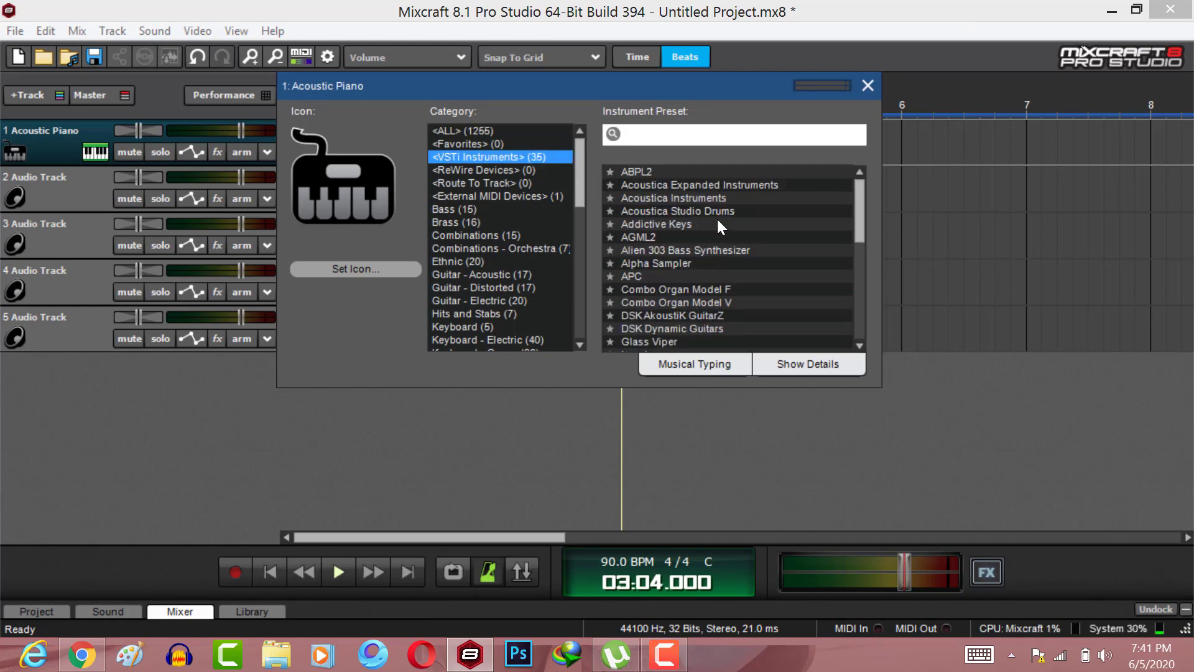
pyautogui.click(666, 223)
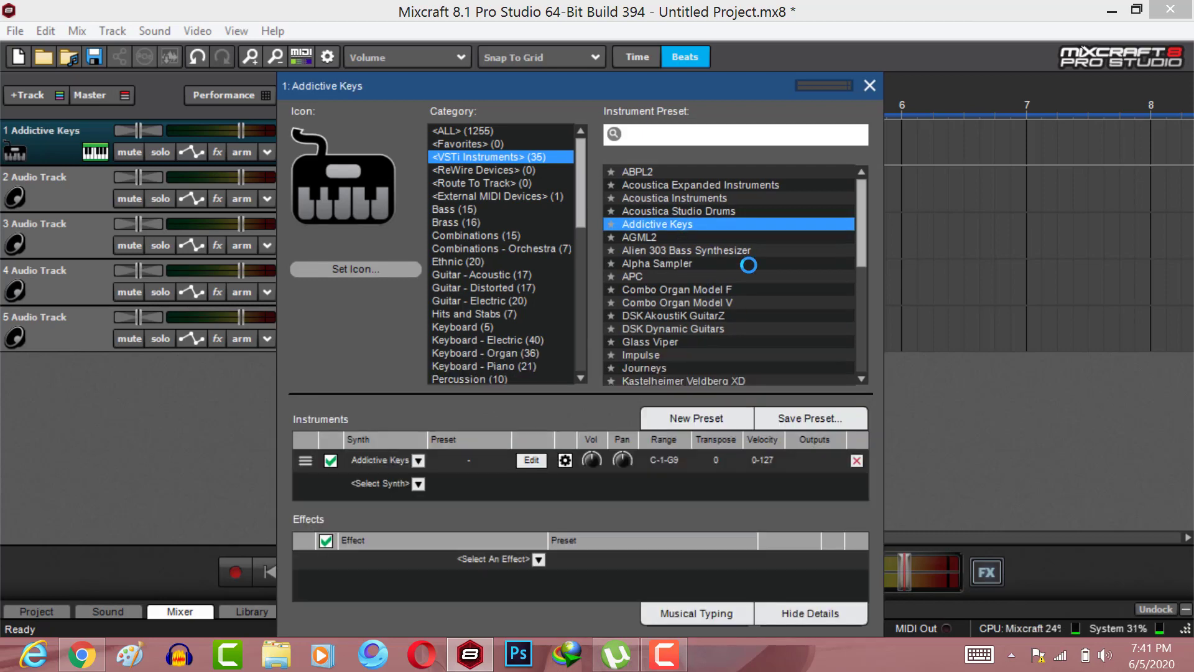
pyautogui.click(536, 460)
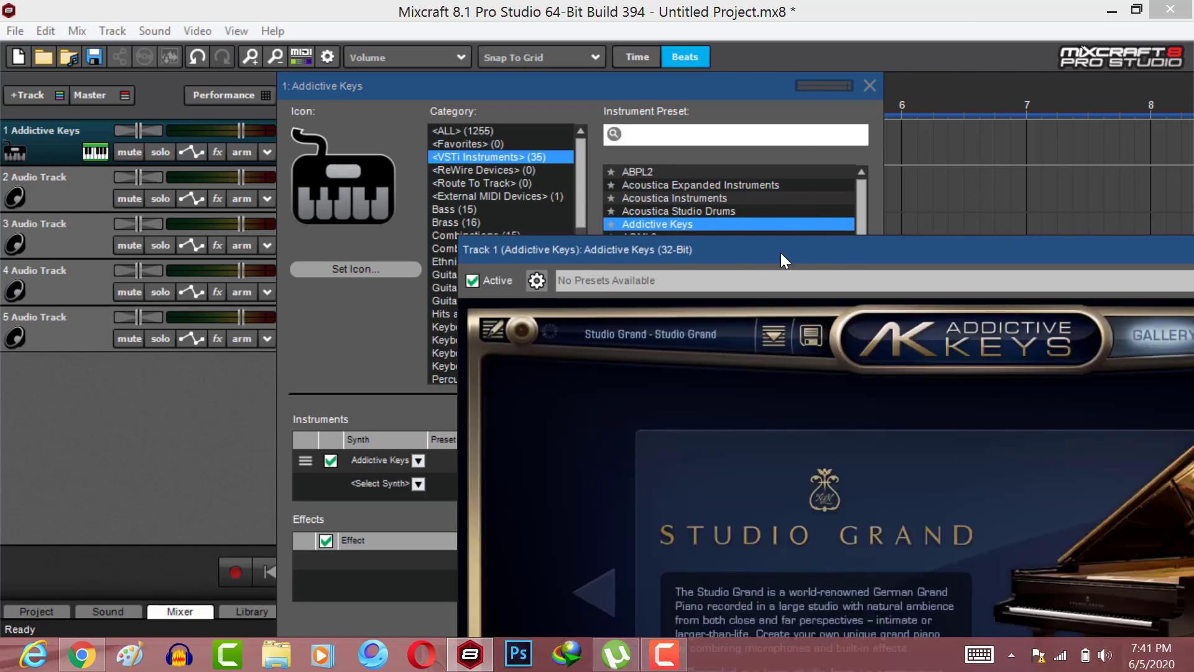
pyautogui.moveTo(781, 253); pyautogui.dragTo(417, 3)
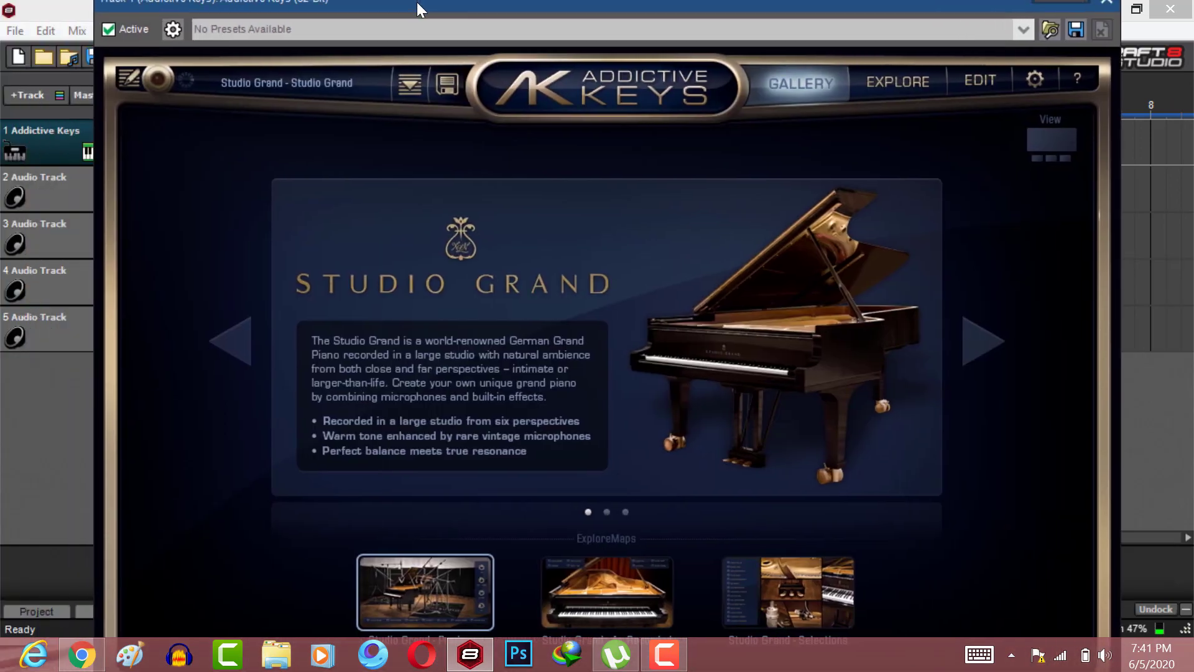
pyautogui.click(1110, 6)
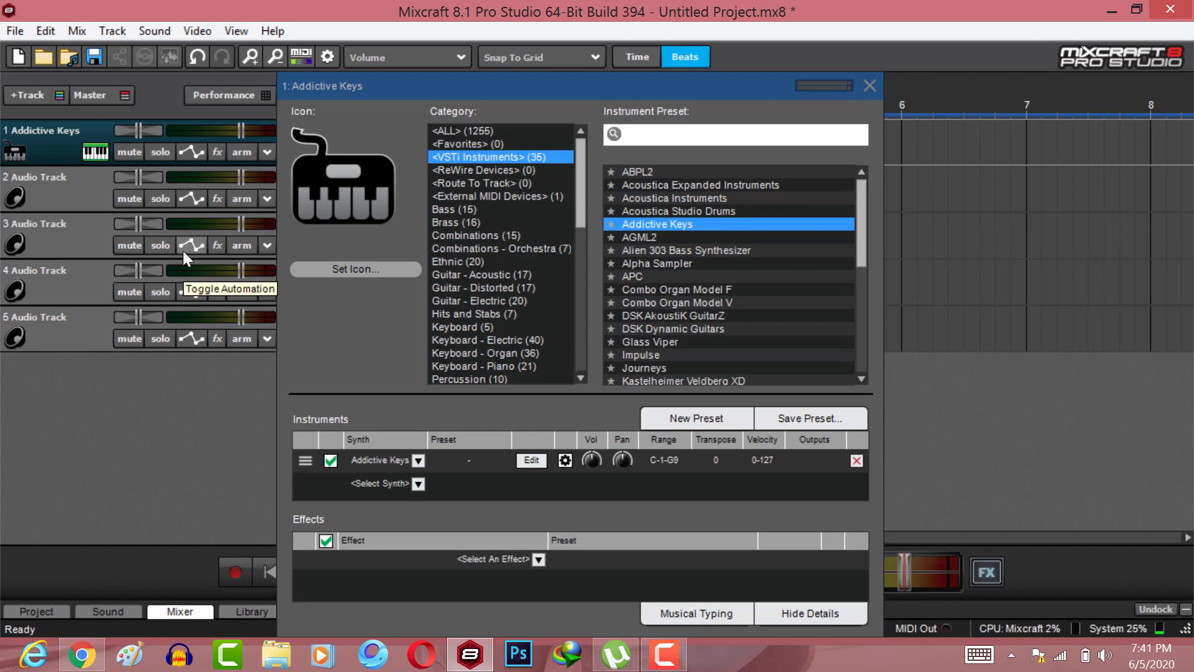
# Undo the instrument change on track 1 and close the instrument window
pyautogui.hotkey('ctrl', 'z')
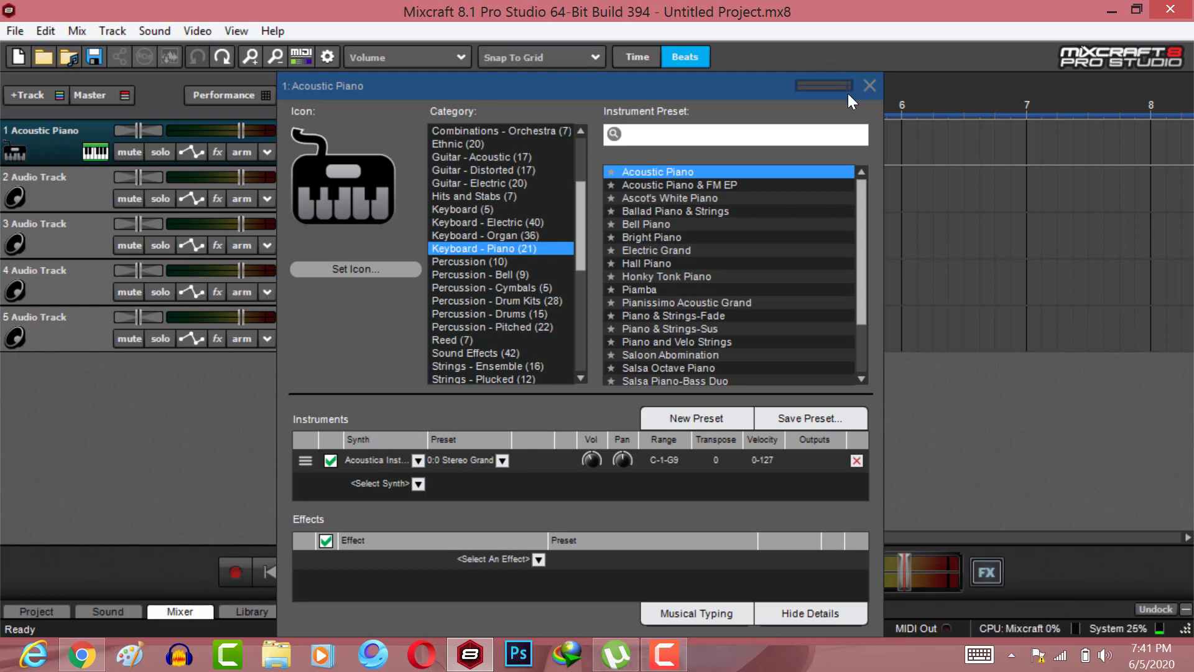
pyautogui.click(868, 87)
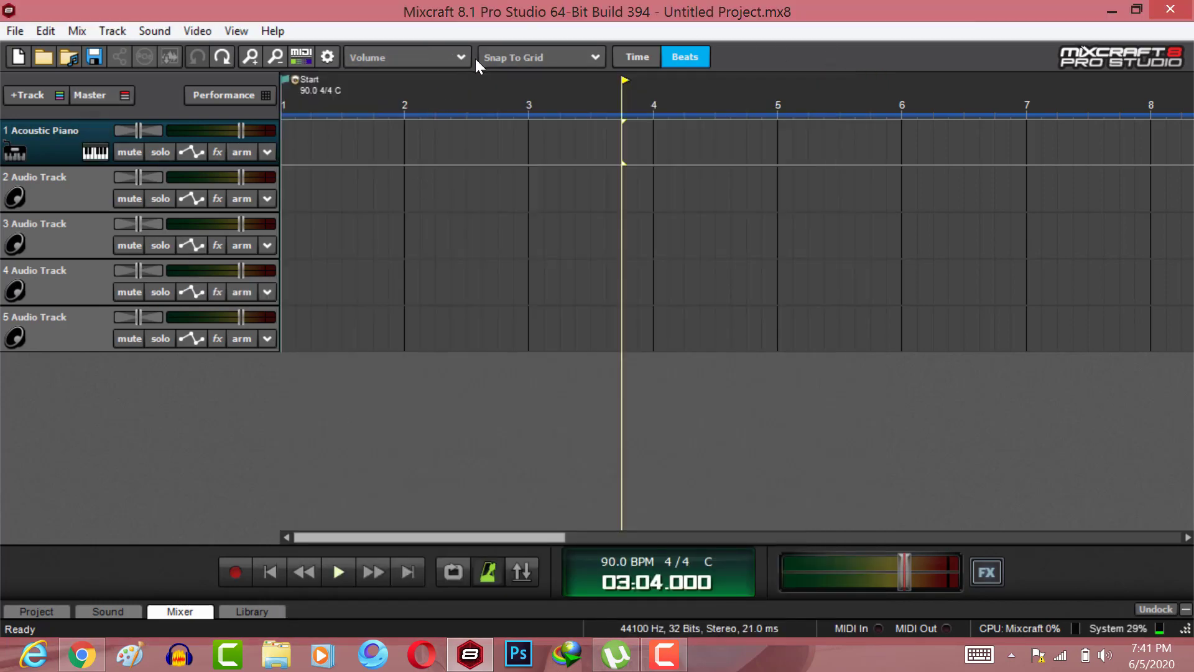
# Create a one-measure MIDI clip at measure 2 of the Acoustic Piano track and show the C3 to C4 range in its piano roll
pyautogui.doubleClick(407, 143)
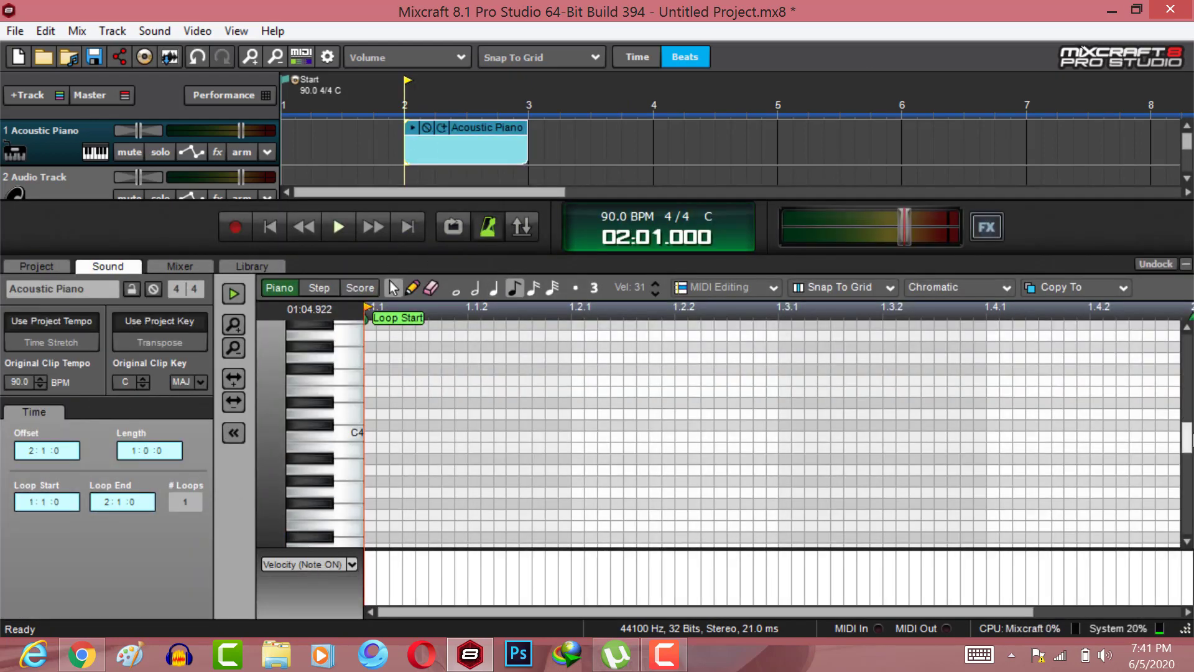
pyautogui.moveTo(1188, 438); pyautogui.dragTo(1188, 472)
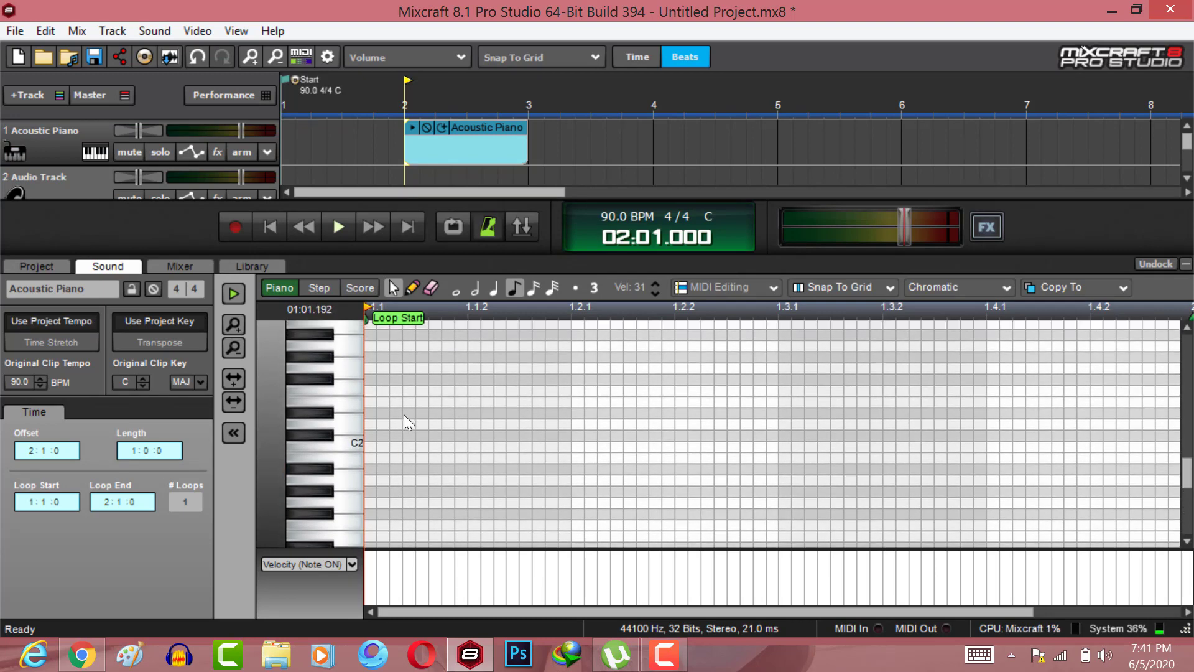
pyautogui.moveTo(391, 417); pyautogui.dragTo(358, 459)
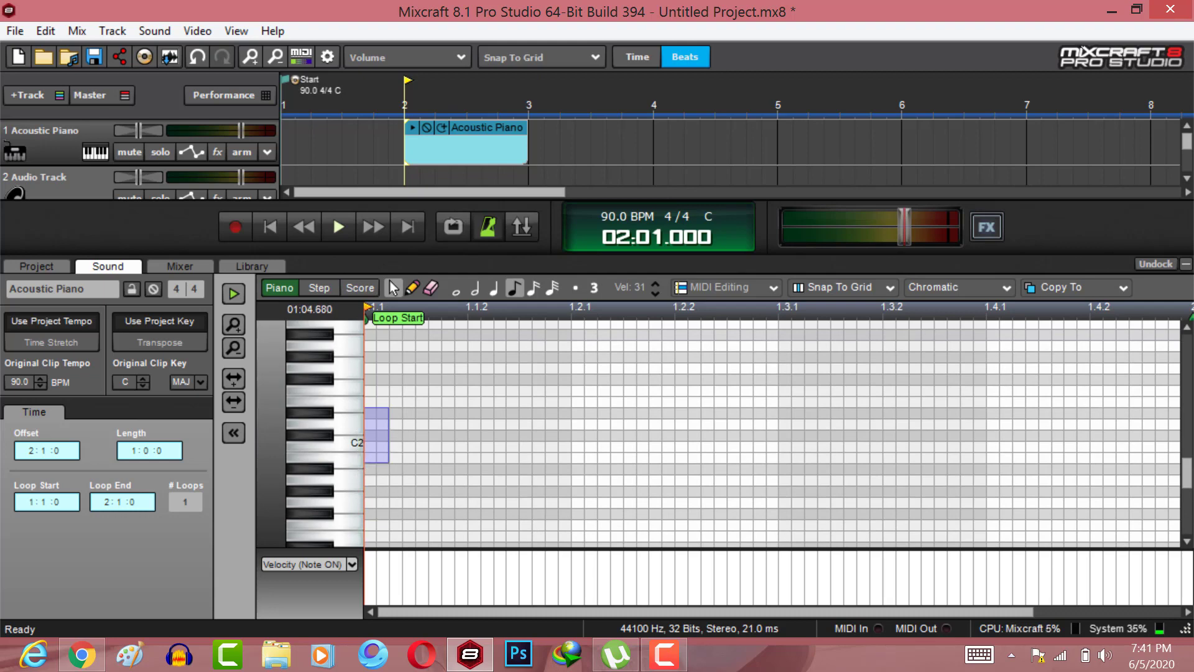
pyautogui.moveTo(1188, 474); pyautogui.dragTo(1189, 447)
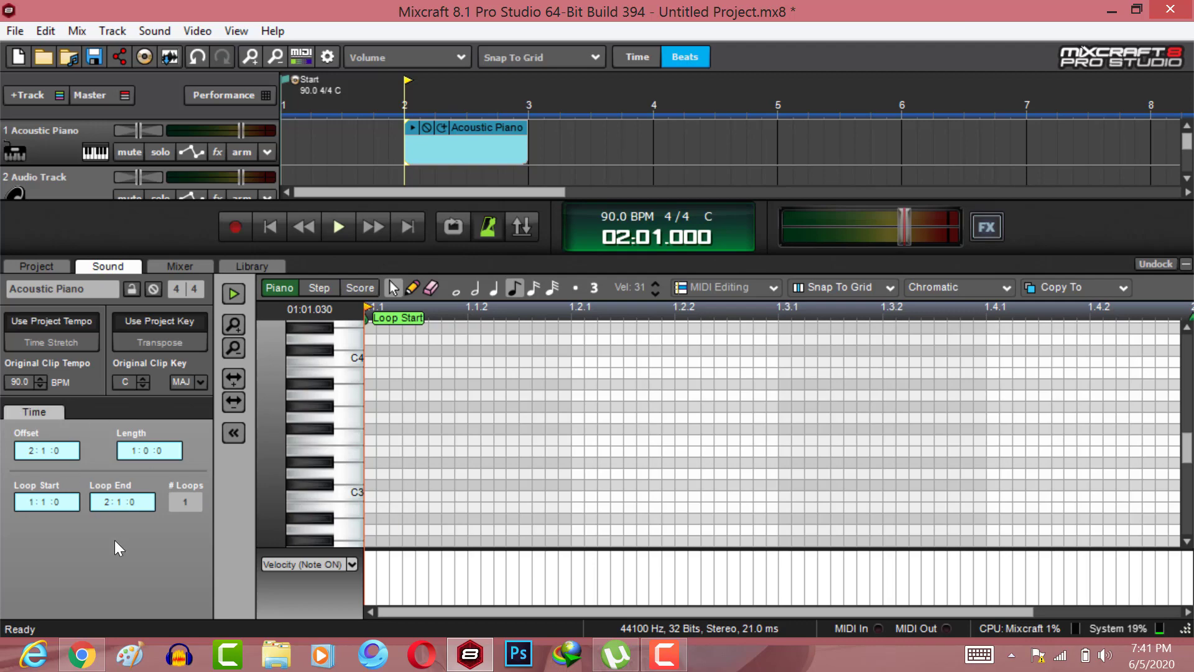
# Switch to the browser and look up the A minor piano chord in the 8notes.com chord chart
pyautogui.click(94, 665)
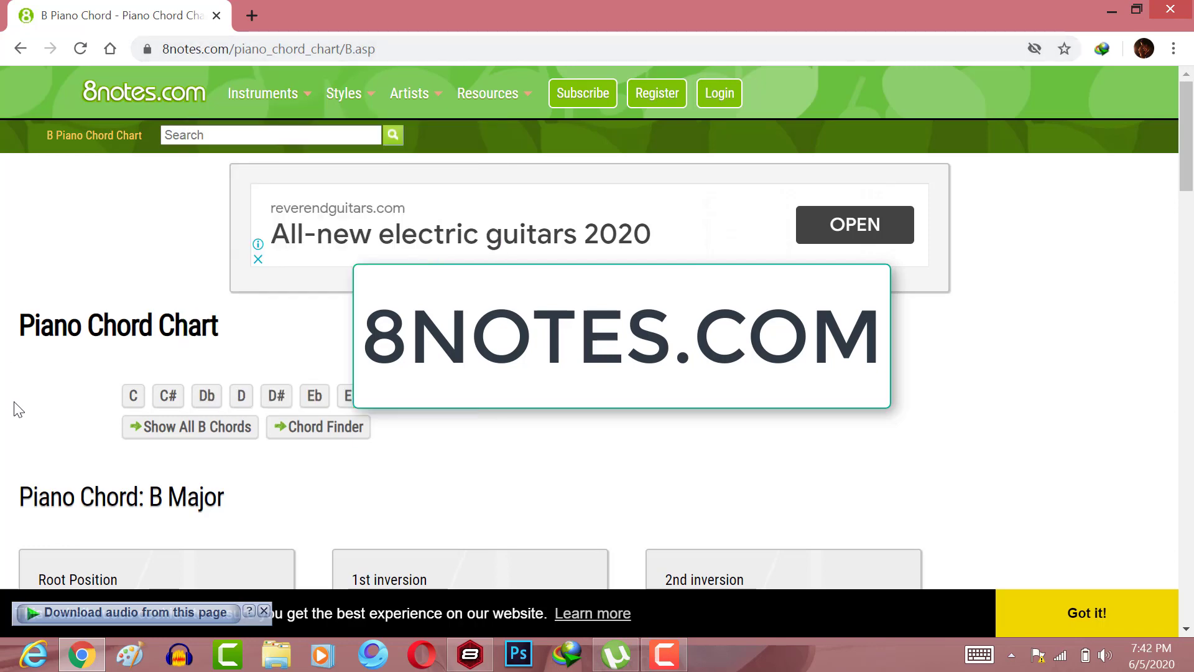
pyautogui.scroll(-1, 31, 438)
pyautogui.scroll(-2, 44, 452)
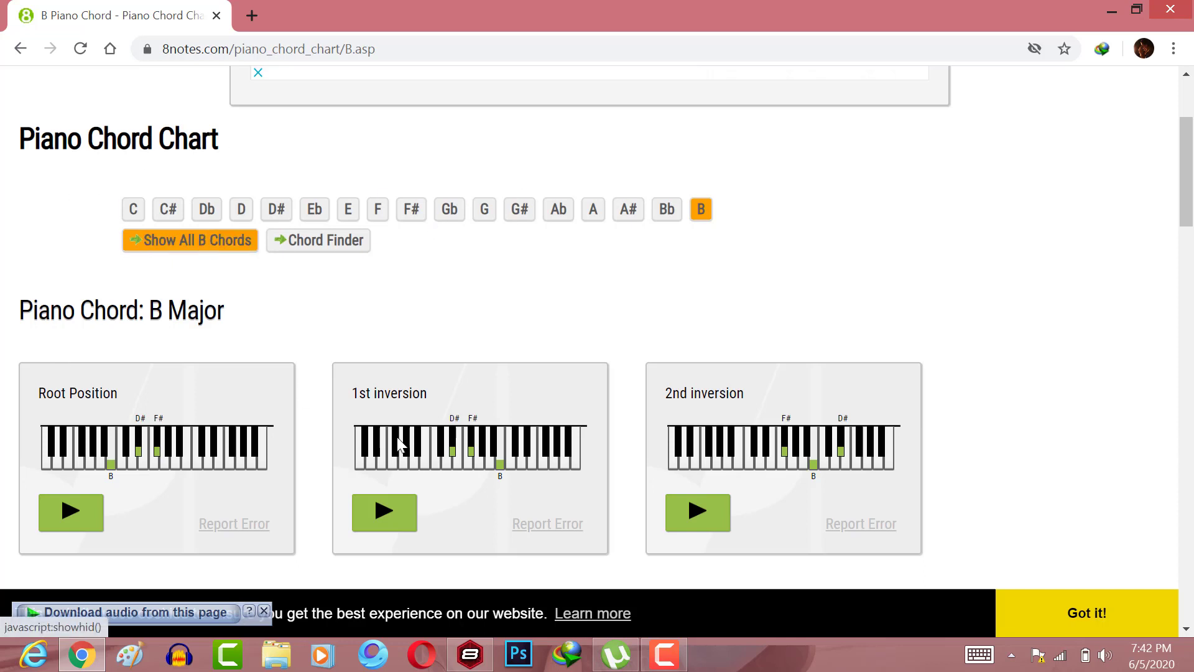
pyautogui.click(207, 242)
pyautogui.click(590, 218)
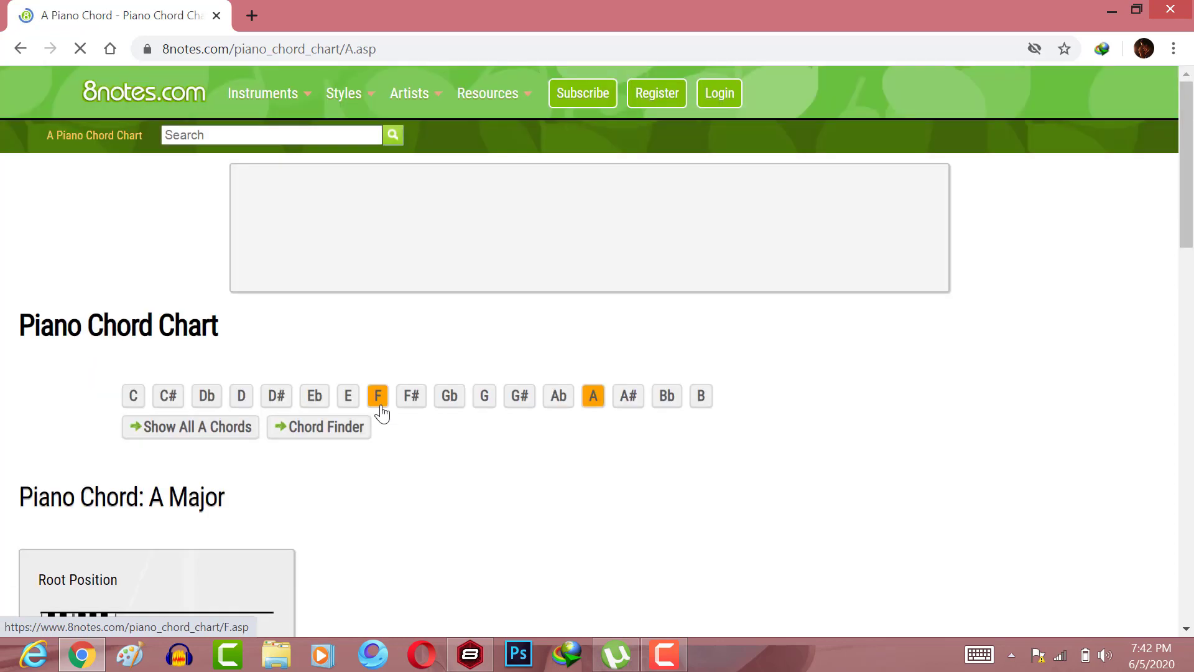
pyautogui.click(224, 426)
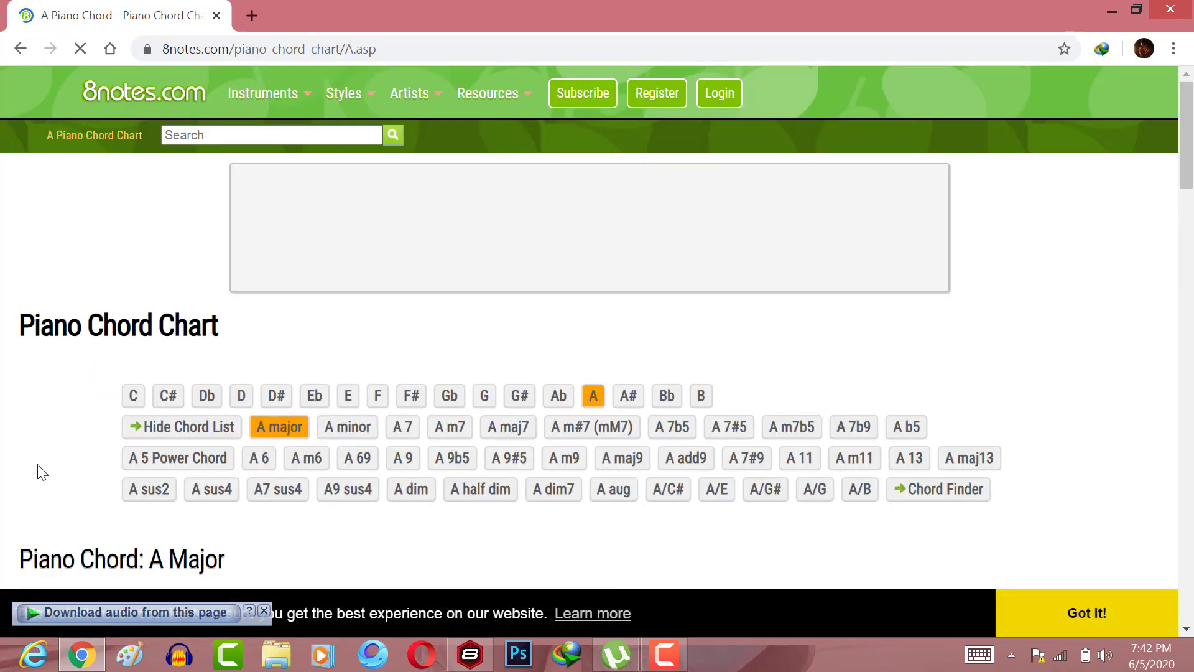
pyautogui.scroll(-2, 32, 470)
pyautogui.scroll(-2, 38, 466)
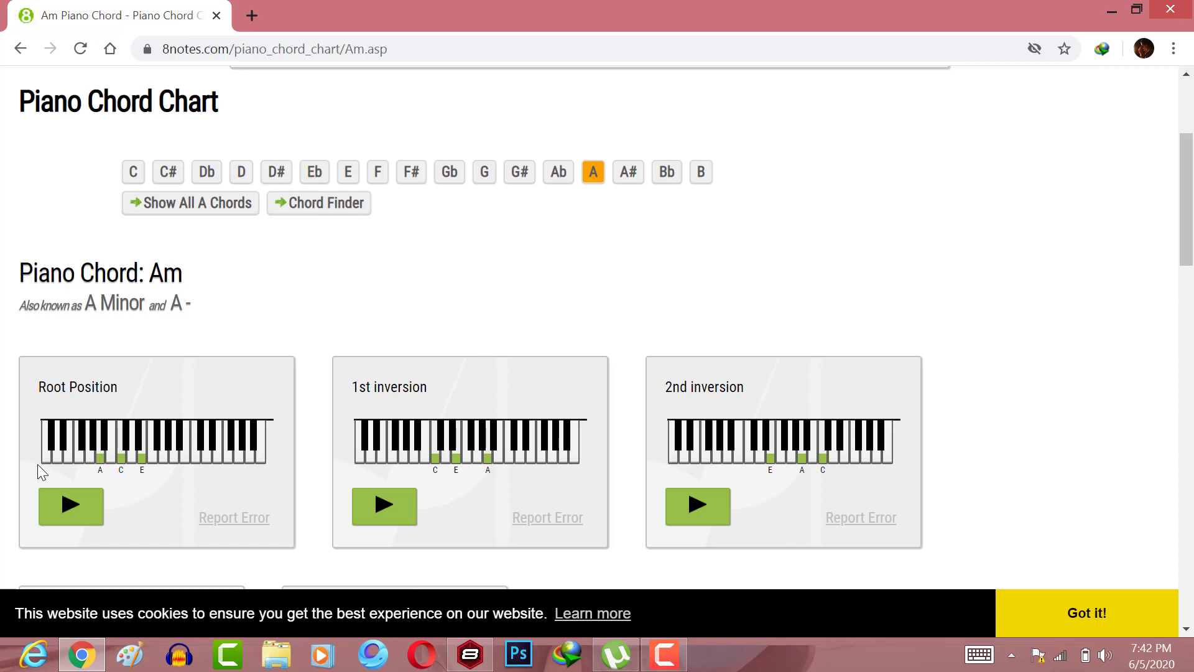
# Switch back to Mixcraft and draw an A minor chord with eighth notes A3, C4 and E4 at the clip's start
pyautogui.click(471, 653)
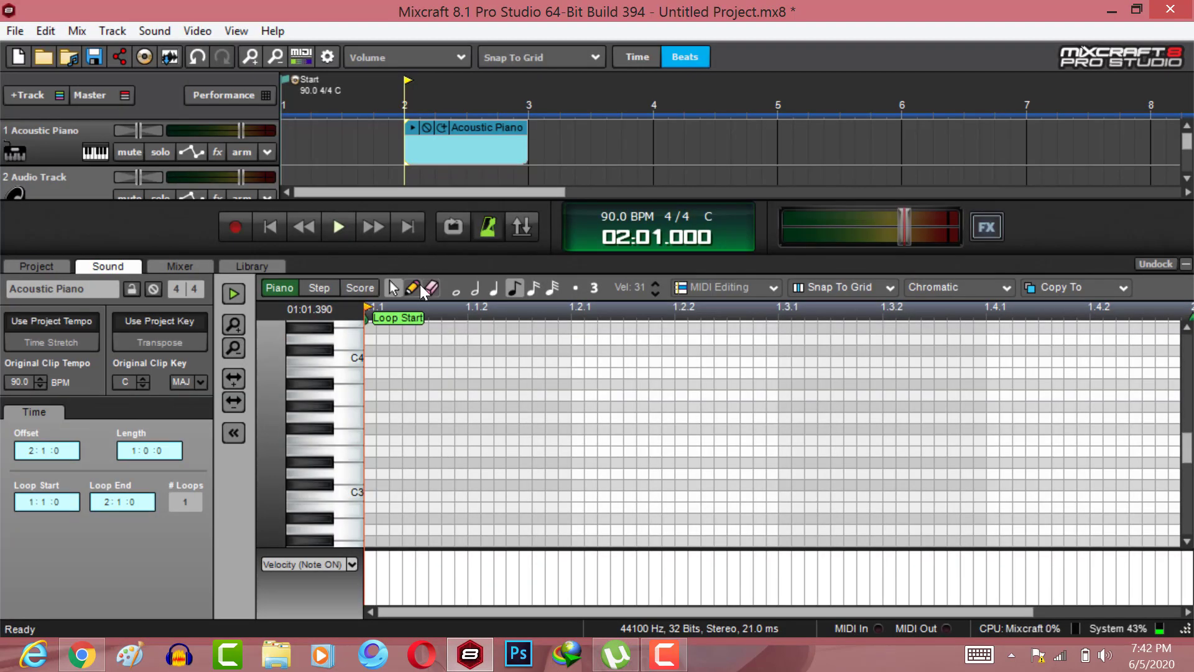
pyautogui.click(413, 287)
pyautogui.click(373, 396)
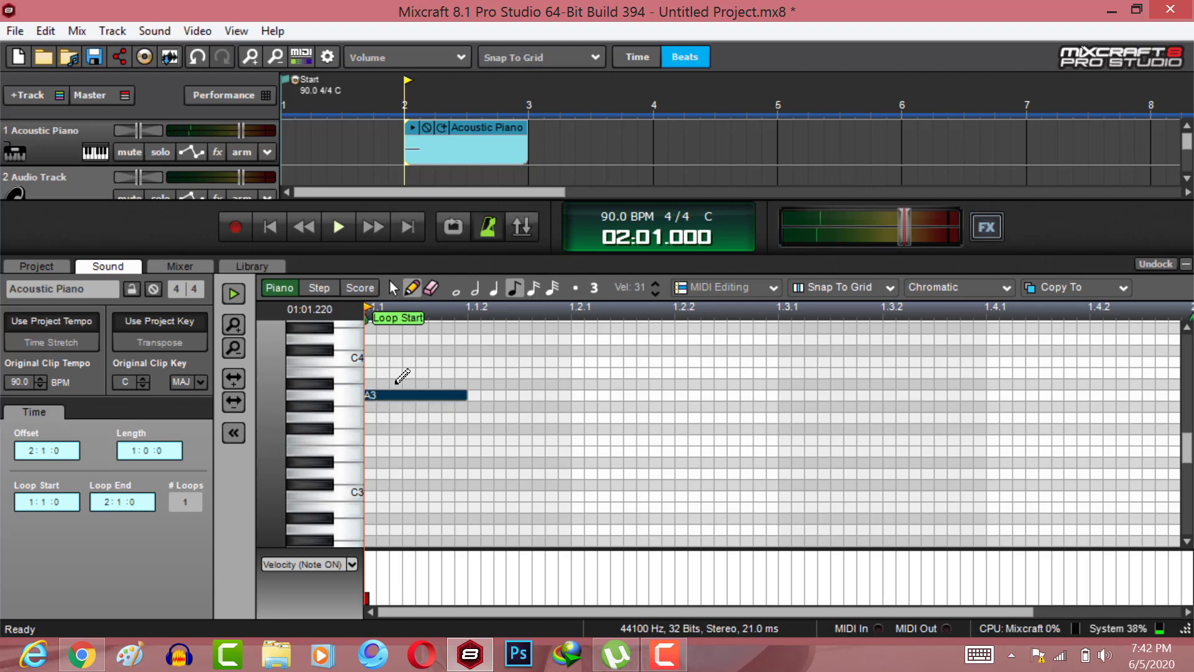
pyautogui.click(380, 361)
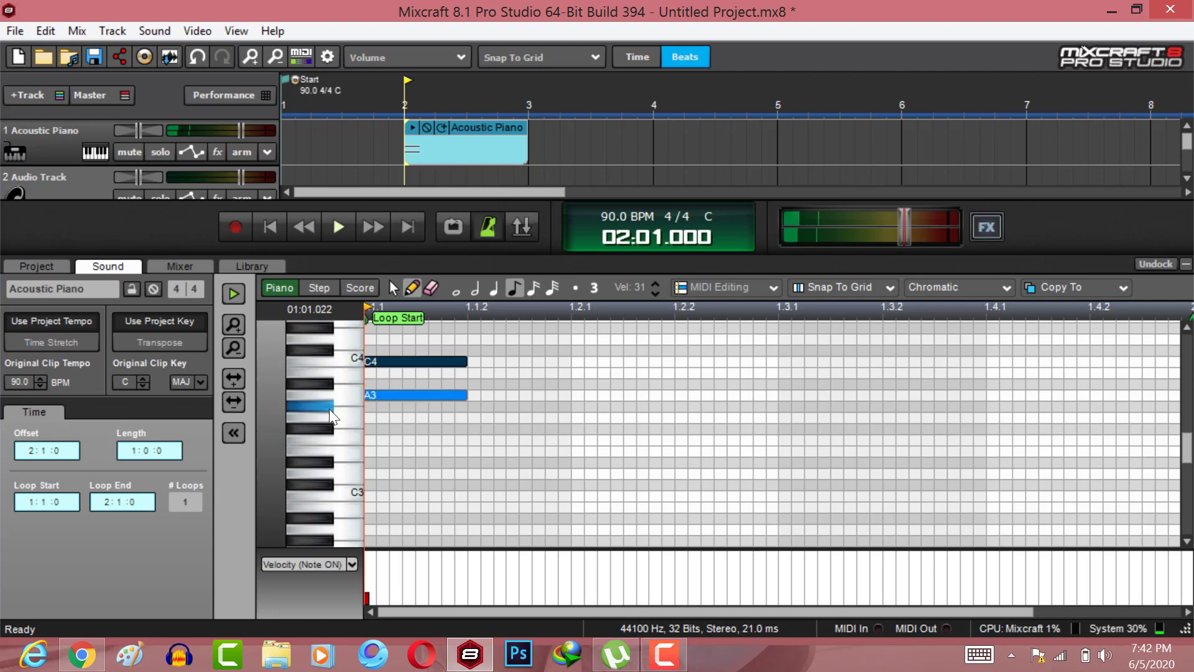
pyautogui.click(377, 329)
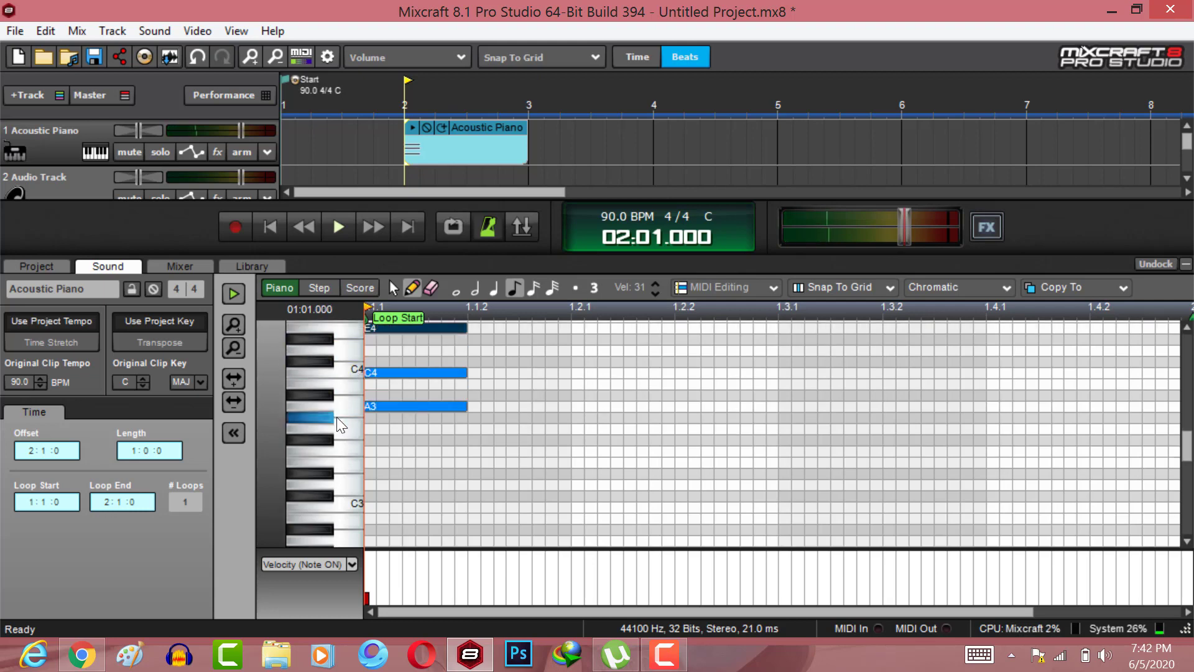
# Raise the system volume to 100 and play back the chord in the Acoustic Piano clip
pyautogui.press('XF86AudioRaiseVolume')
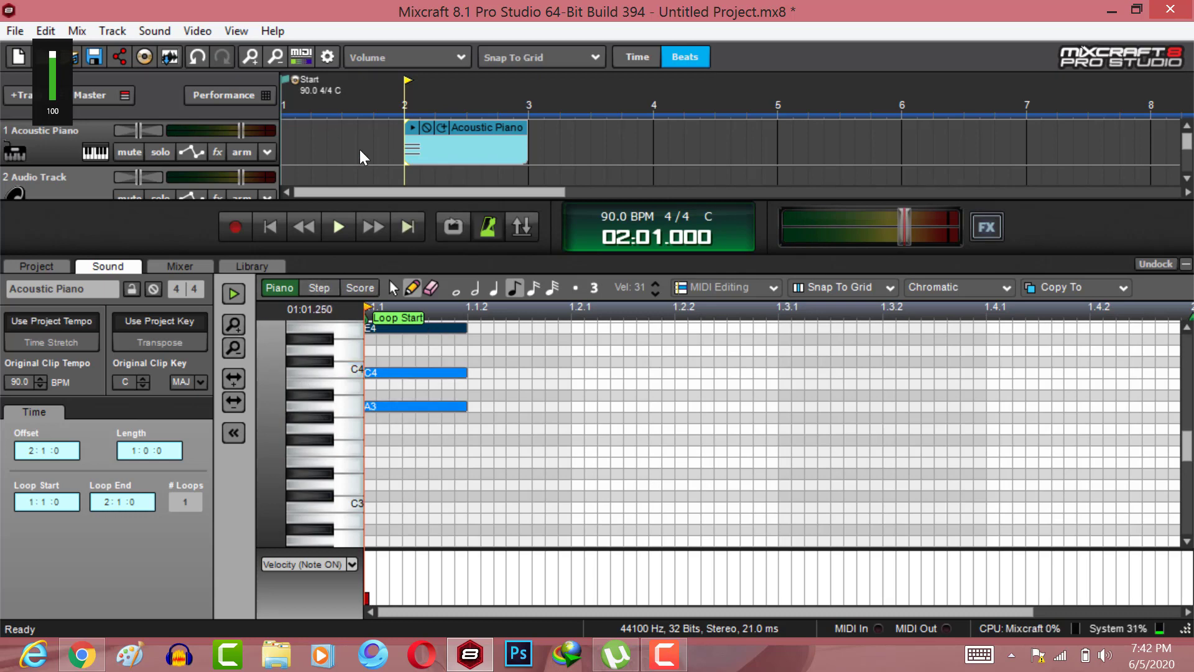
pyautogui.click(323, 151)
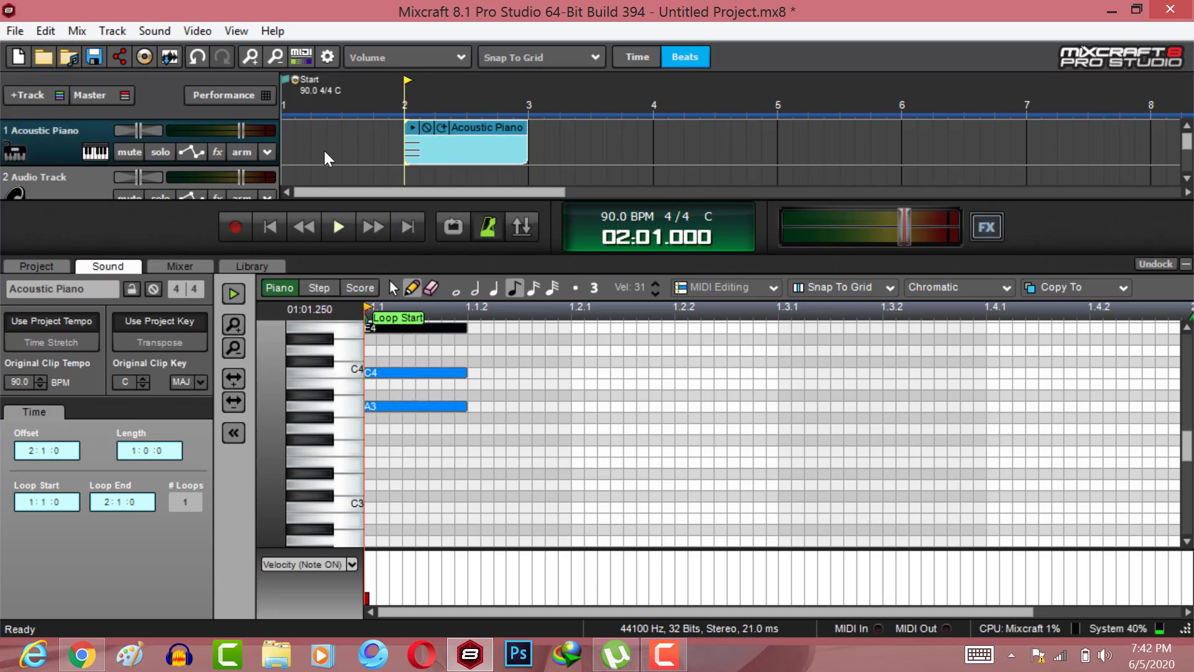
pyautogui.press('space')
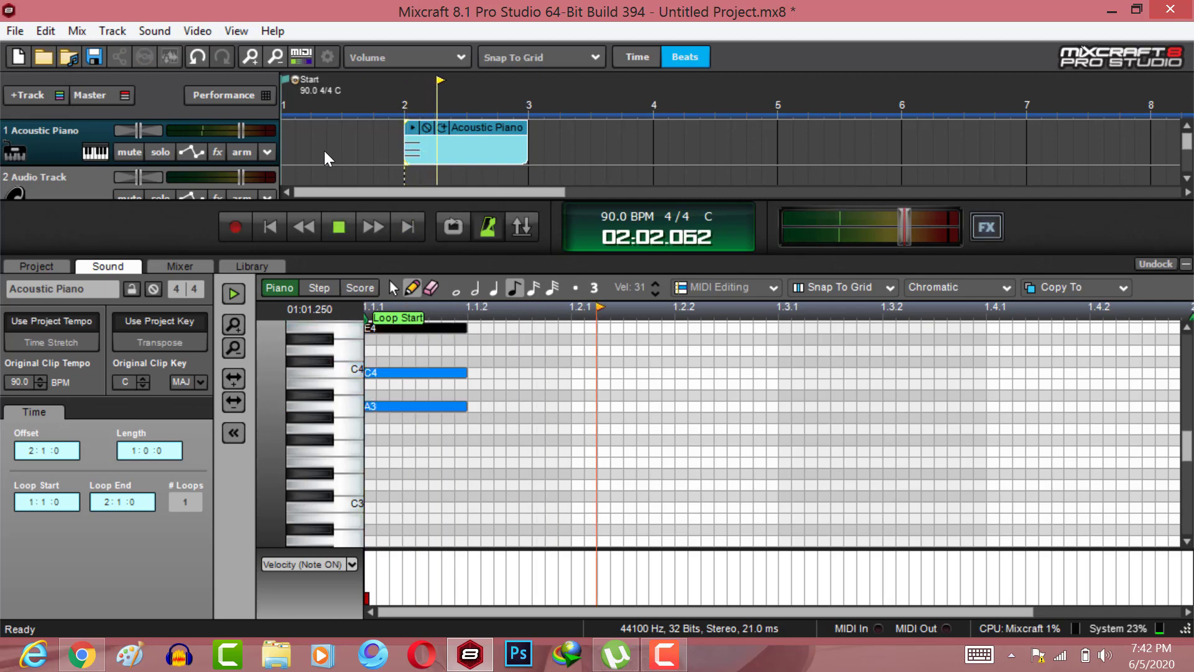
# Select the A3, C4 and E4 notes together and lengthen them to fill the whole measure up to the loop end
pyautogui.click(392, 287)
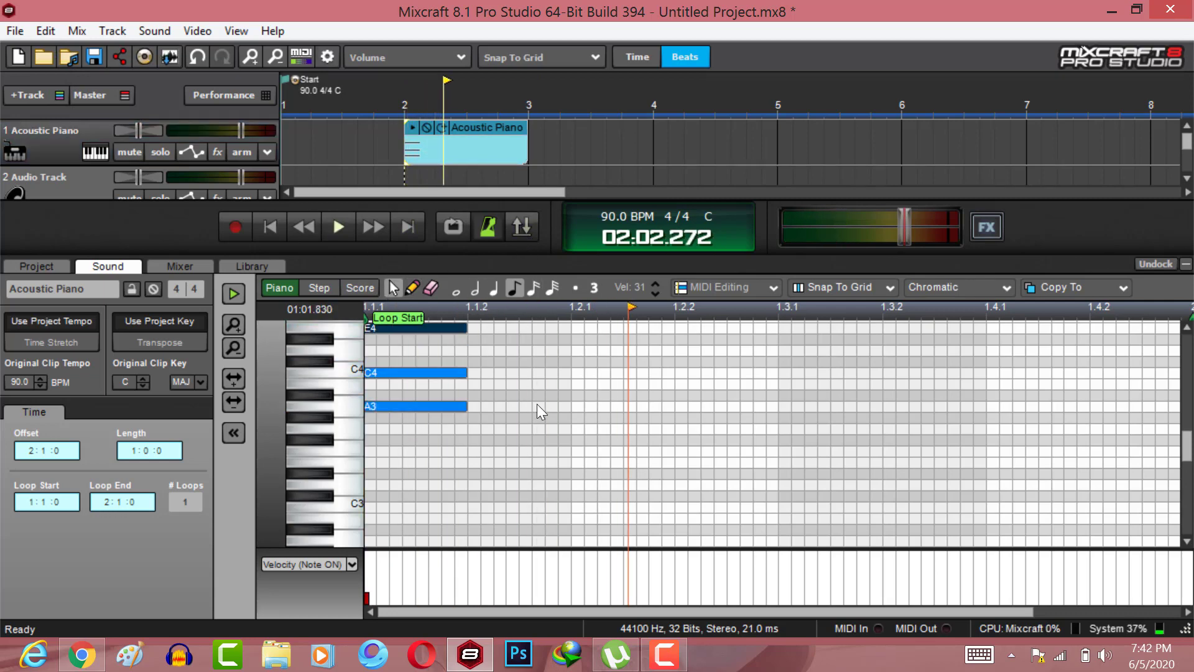
pyautogui.moveTo(539, 405); pyautogui.dragTo(435, 324)
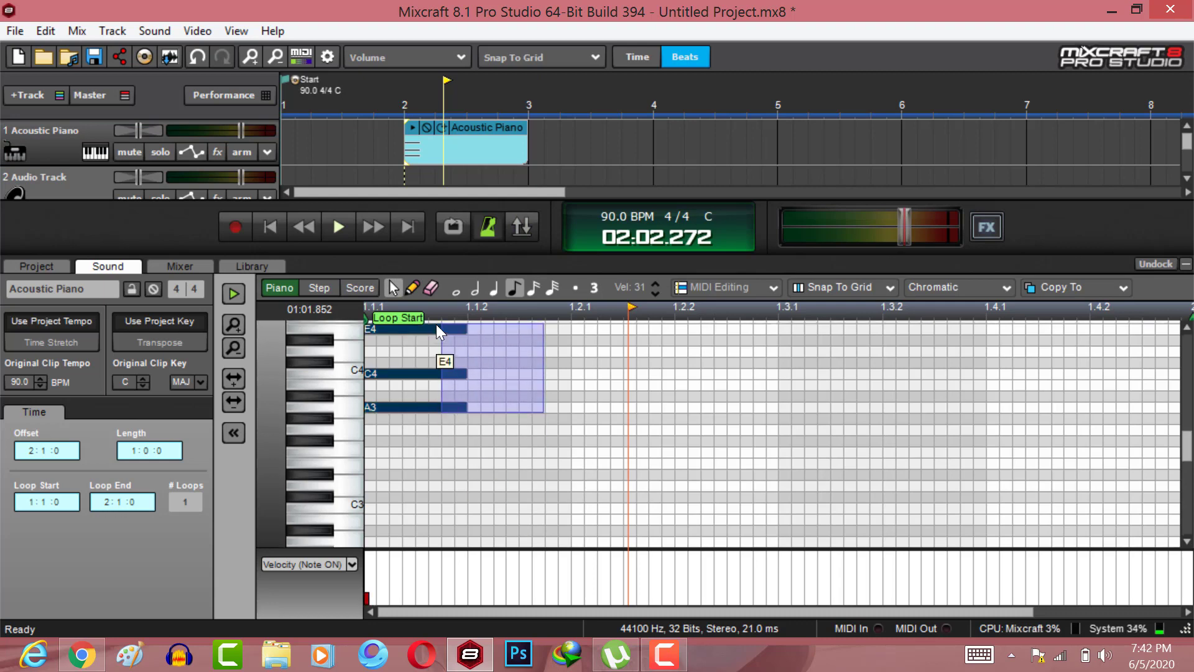
pyautogui.click(239, 403)
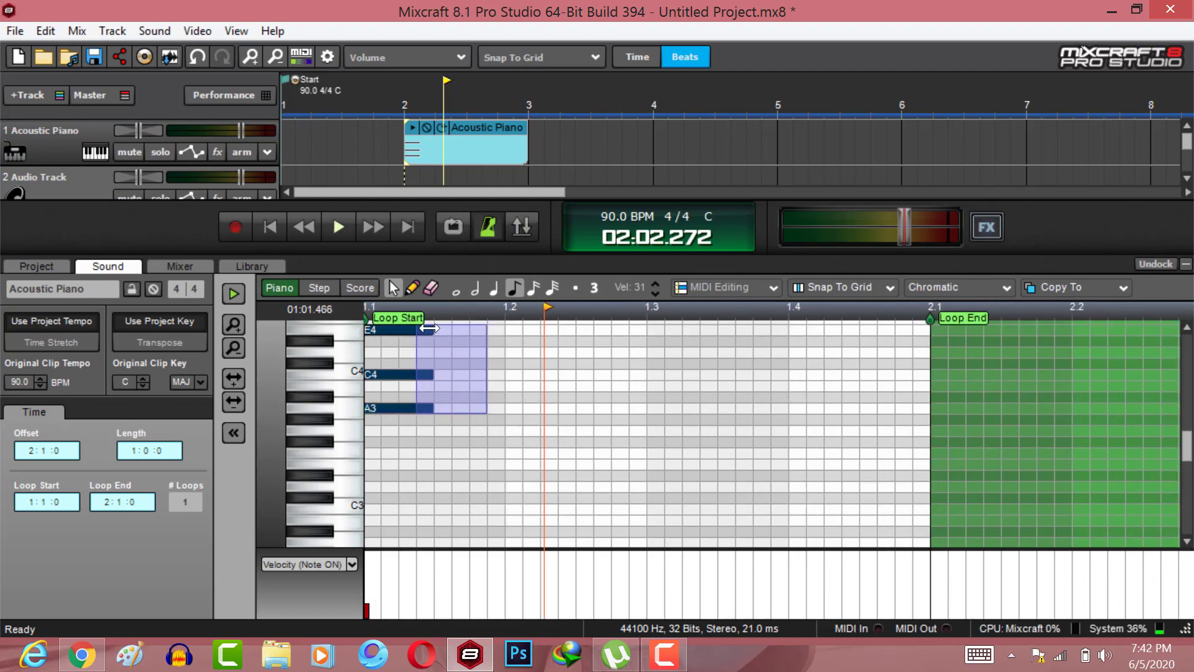
pyautogui.moveTo(430, 327); pyautogui.dragTo(901, 353)
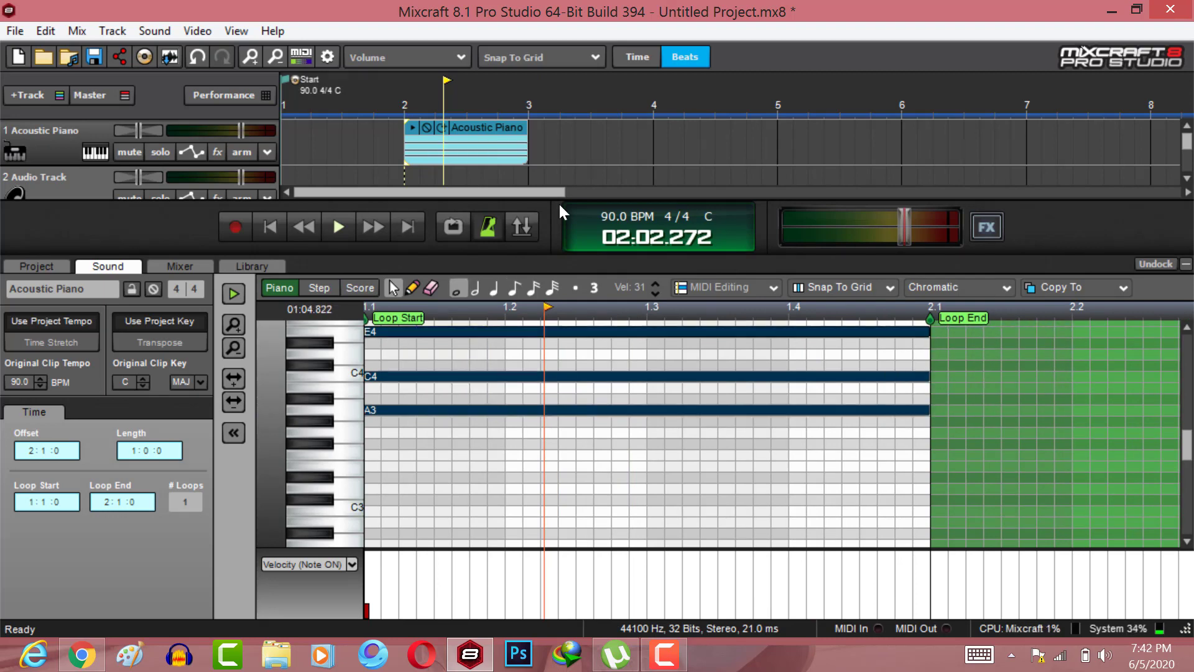
# Play back the Acoustic Piano clip from just before its start to hear the lengthened chord
pyautogui.click(398, 93)
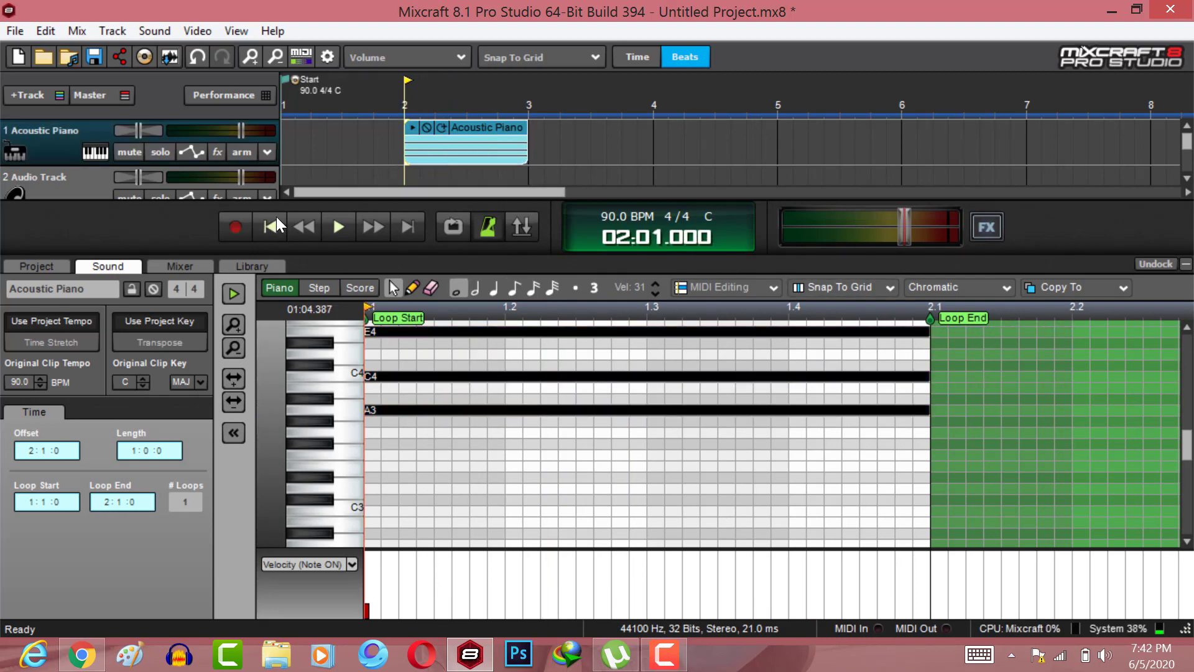
pyautogui.click(275, 219)
pyautogui.click(389, 104)
pyautogui.press('space')
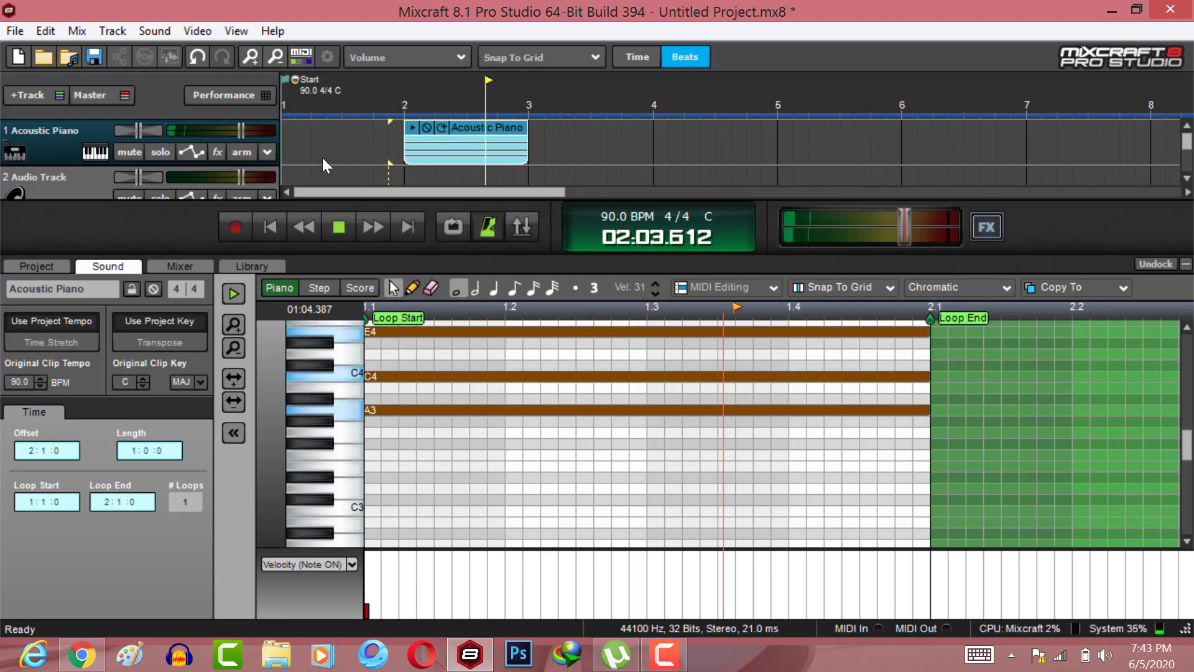
pyautogui.press('space')
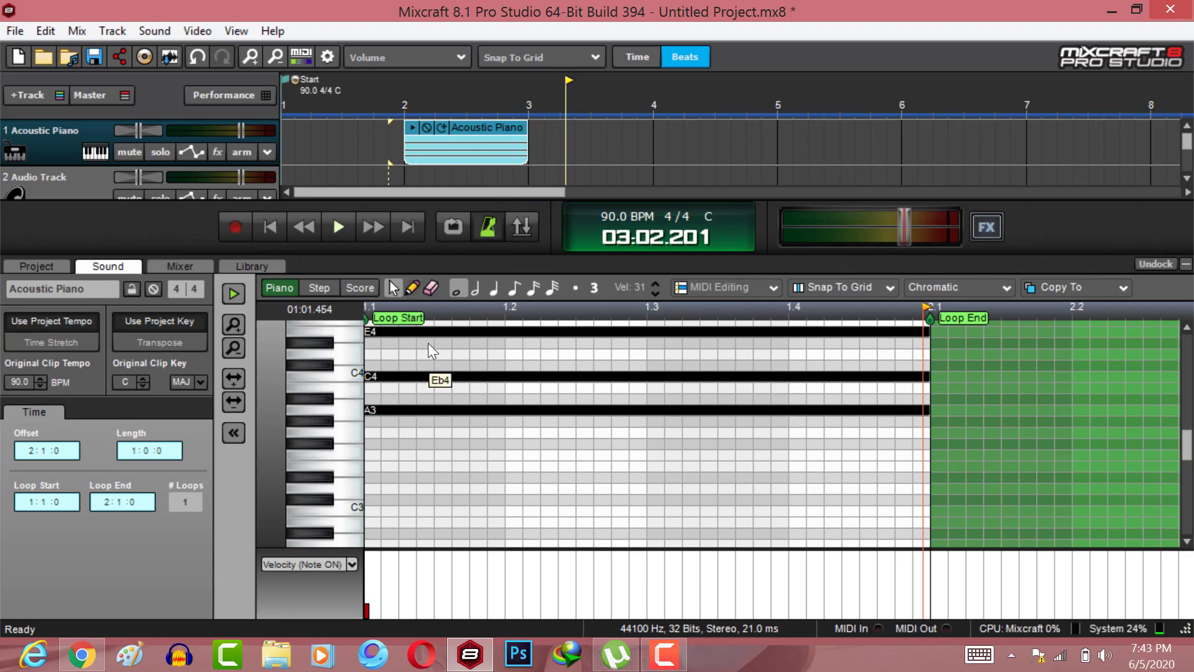
# Set the piano roll snap to 1/4 notes and trim the note starts so C4 begins at 1.2 and E4 at 1.3
pyautogui.click(819, 284)
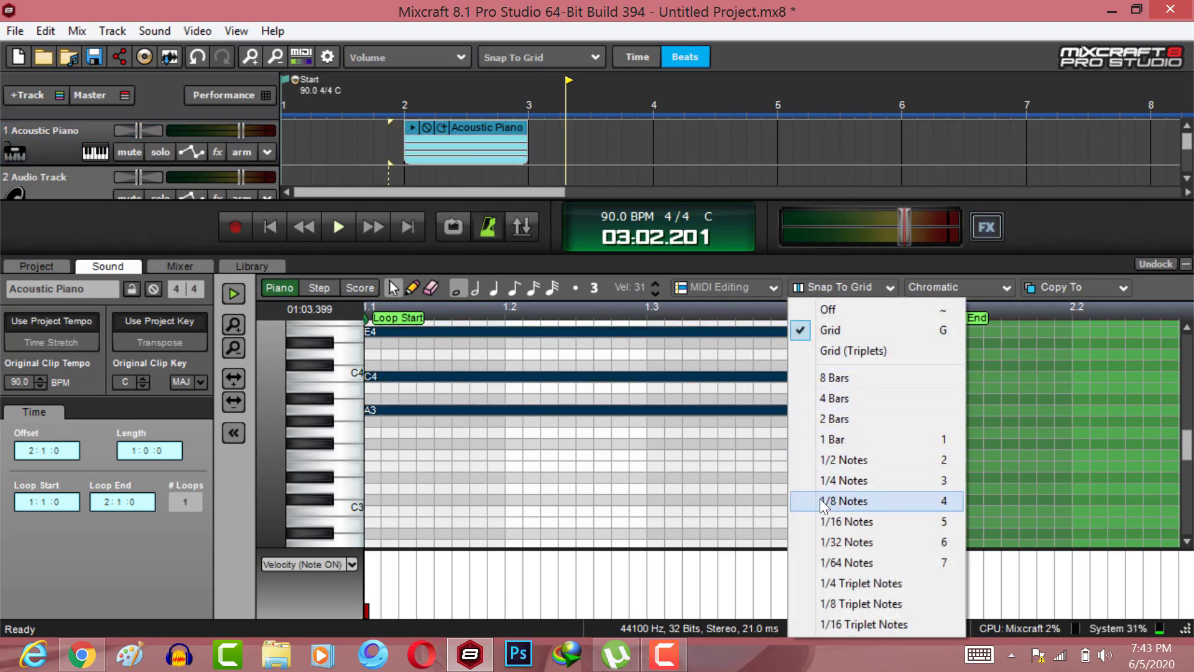
pyautogui.click(822, 480)
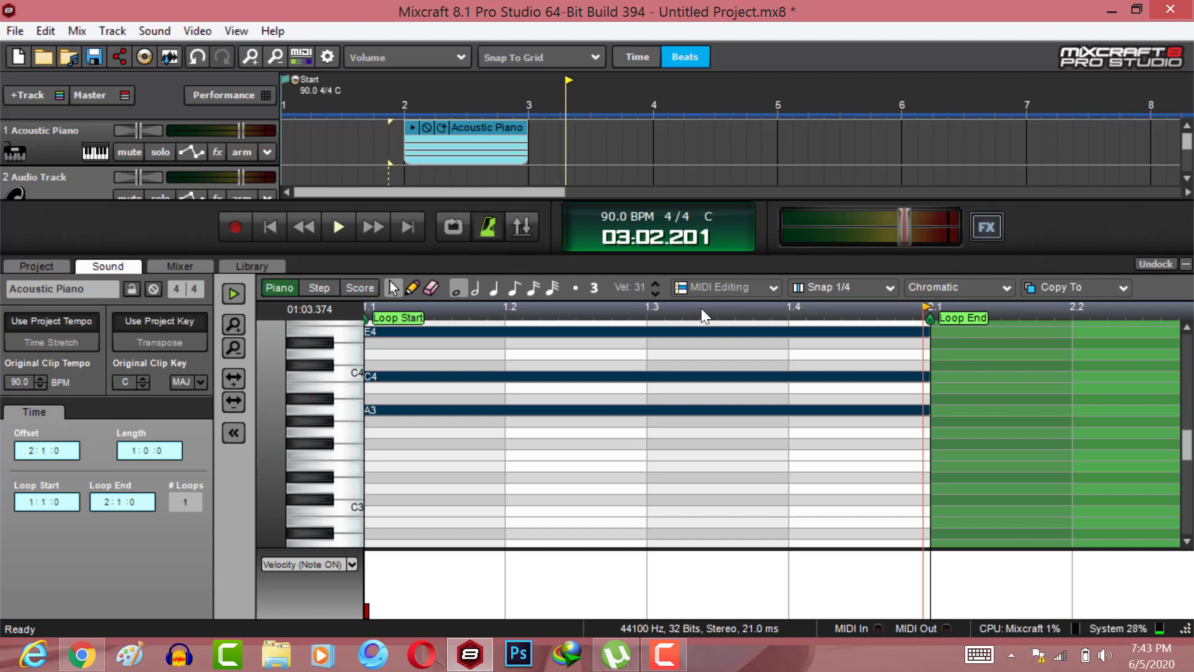
pyautogui.moveTo(369, 373); pyautogui.dragTo(382, 410)
pyautogui.click(386, 378)
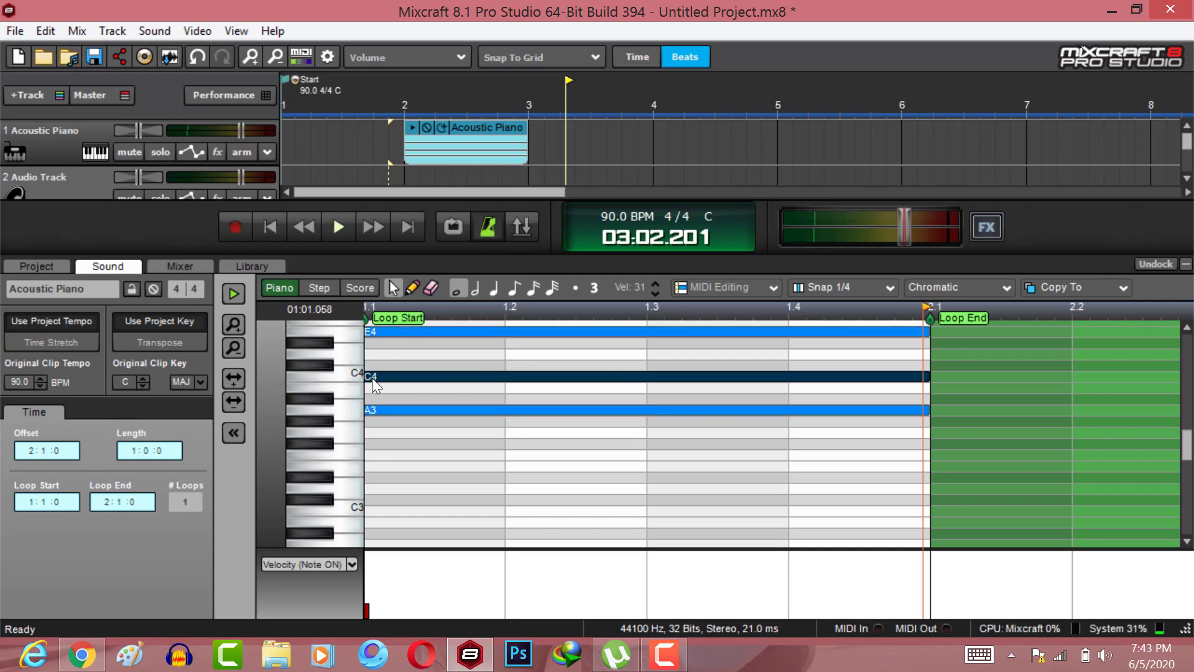
pyautogui.moveTo(363, 375); pyautogui.dragTo(505, 376)
pyautogui.click(381, 329)
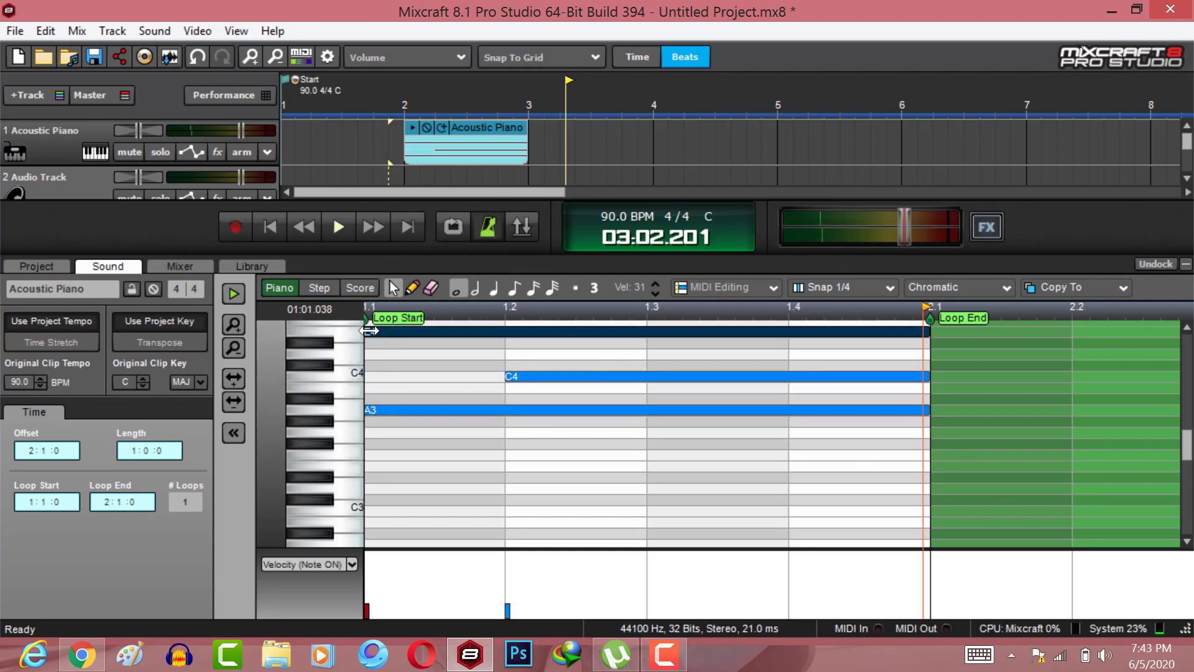
pyautogui.moveTo(369, 331); pyautogui.dragTo(647, 330)
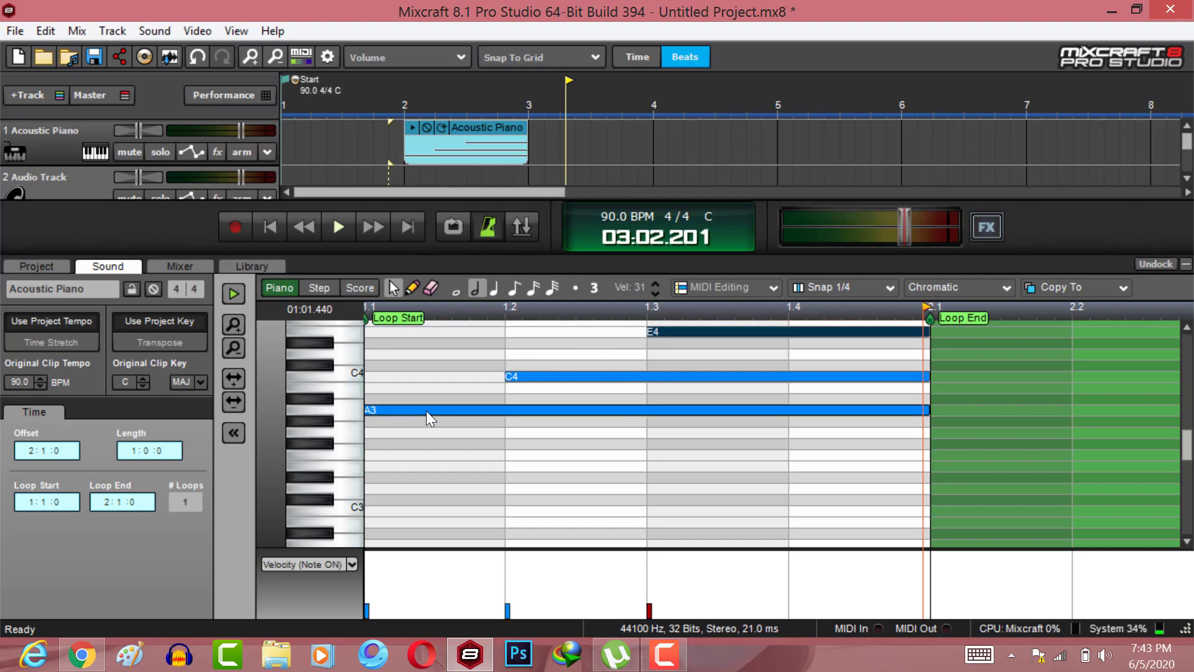
# Add a full-measure bass note A2 at the clip's start, matching the length of A3
pyautogui.click(426, 412)
pyautogui.click(412, 288)
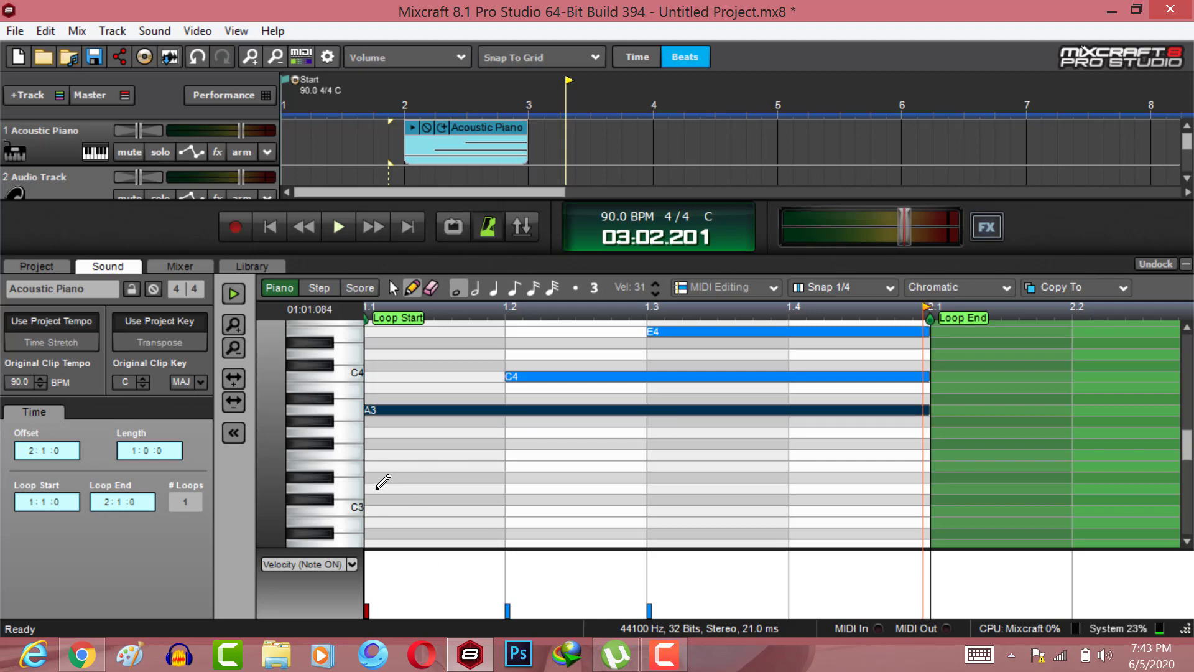
pyautogui.moveTo(378, 487); pyautogui.dragTo(378, 510)
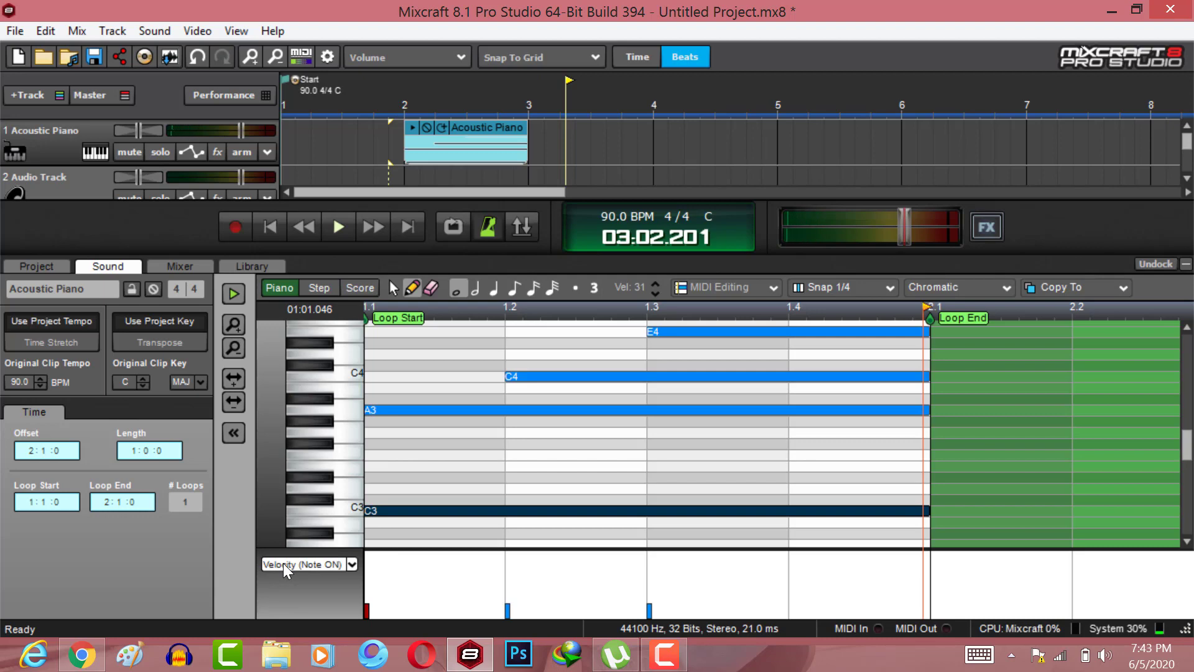
pyautogui.press('Down')
pyautogui.press('Down')
pyautogui.press('Down')
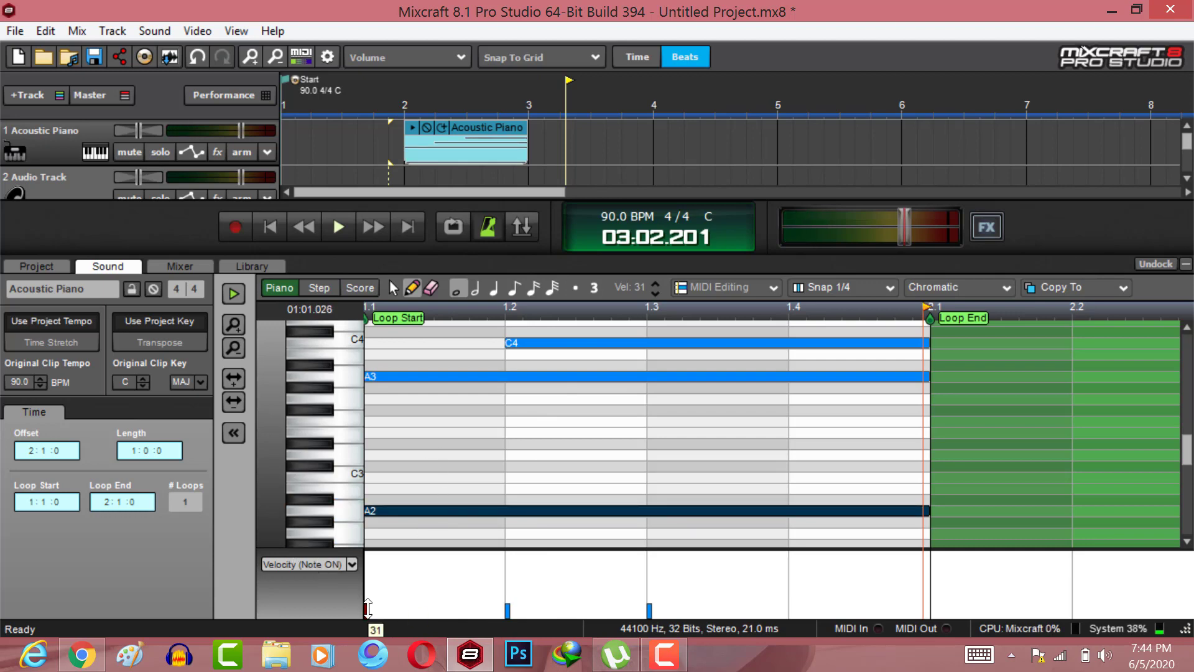
# Lower the velocities of the chord notes, setting C4 to 16 and E4 to 24
pyautogui.moveTo(368, 608); pyautogui.dragTo(367, 615)
pyautogui.click(390, 373)
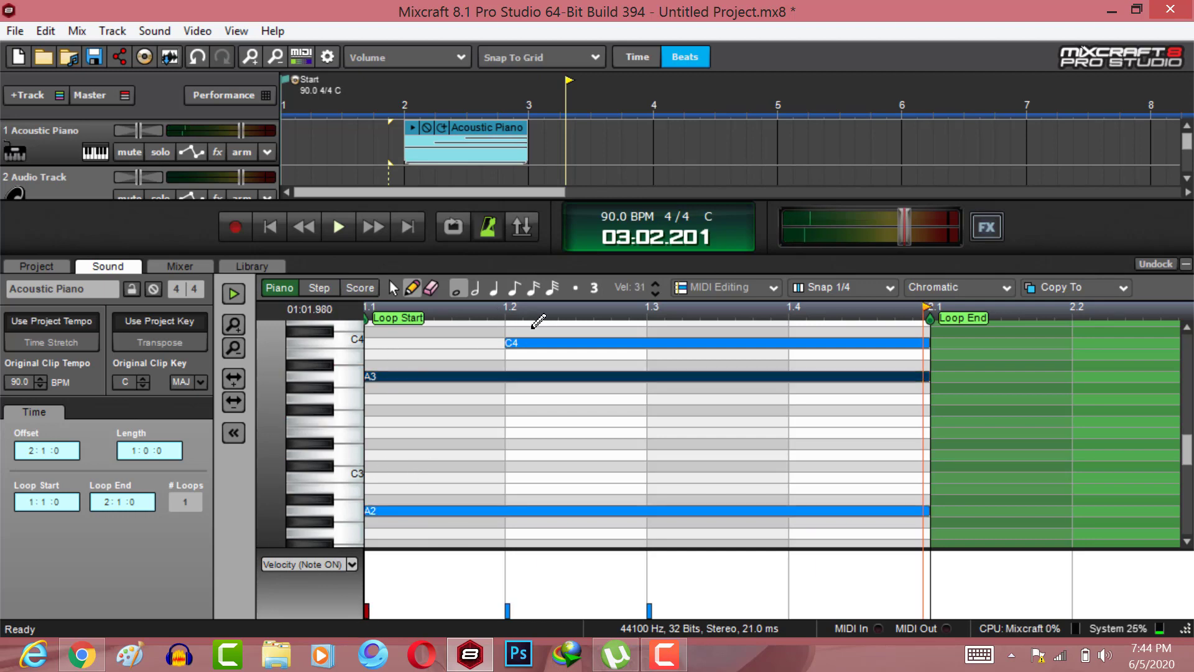
pyautogui.click(535, 342)
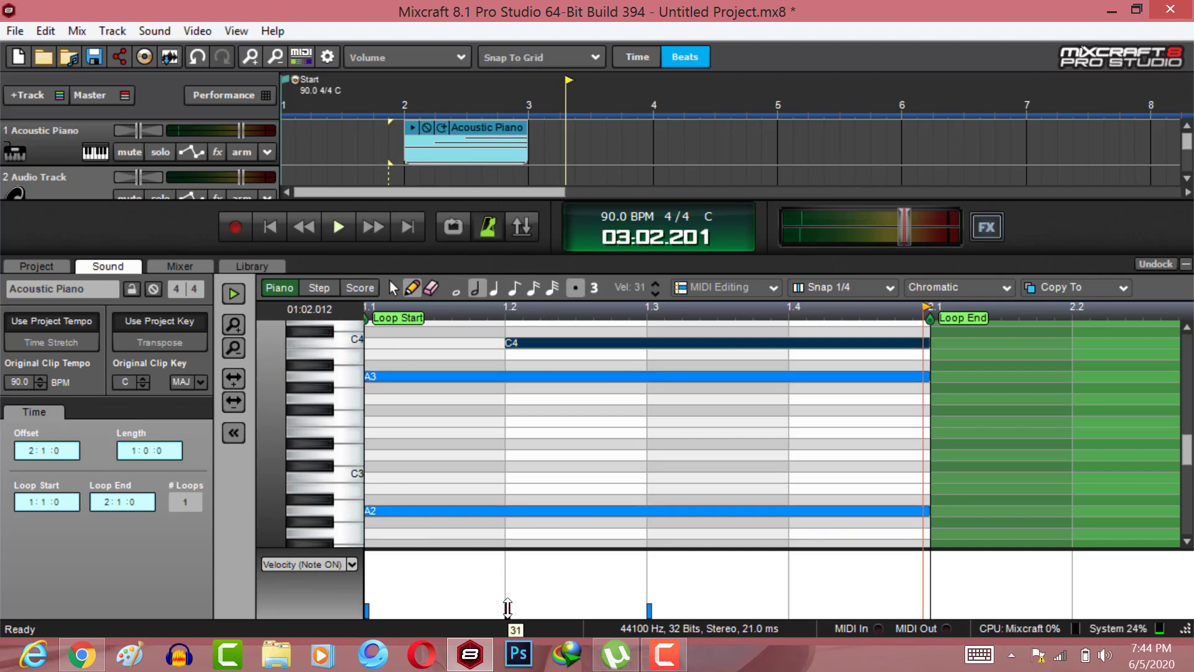
pyautogui.moveTo(507, 607); pyautogui.dragTo(501, 621)
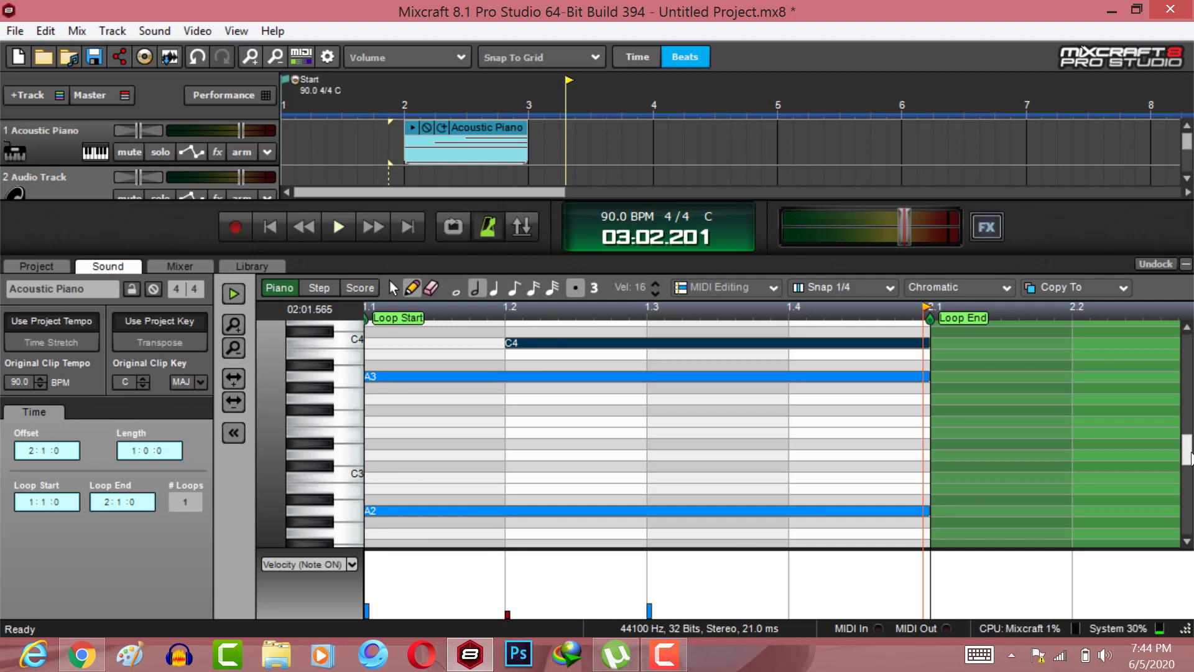
pyautogui.scroll(5, 843, 459)
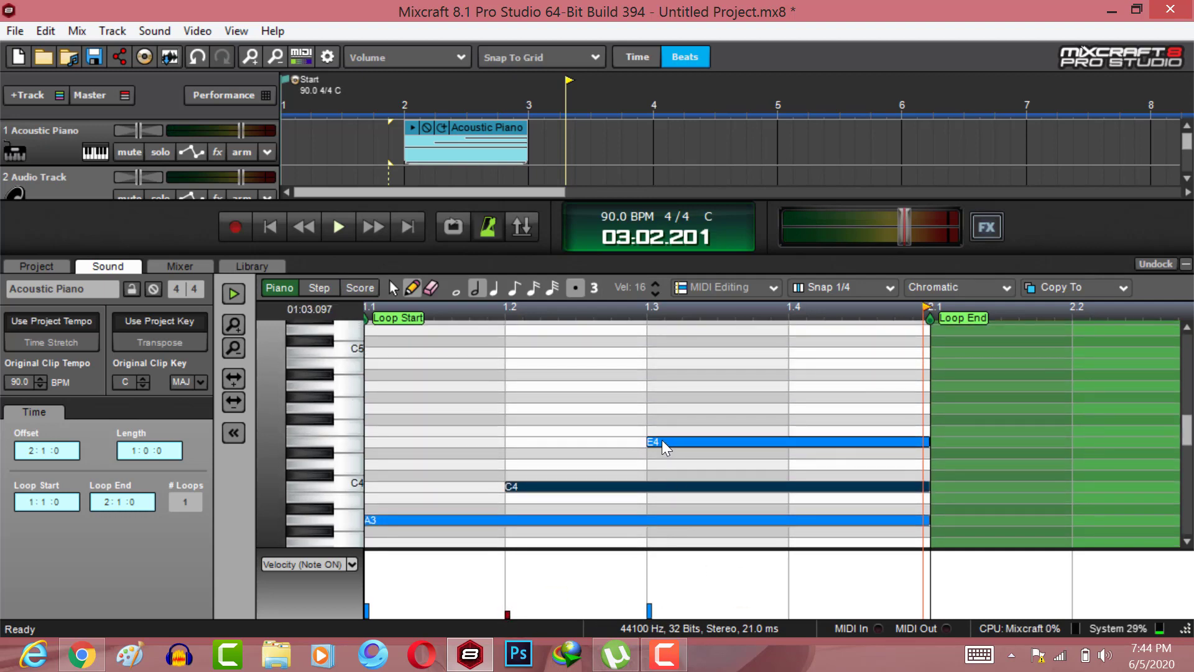
pyautogui.click(661, 440)
pyautogui.moveTo(650, 602); pyautogui.dragTo(650, 607)
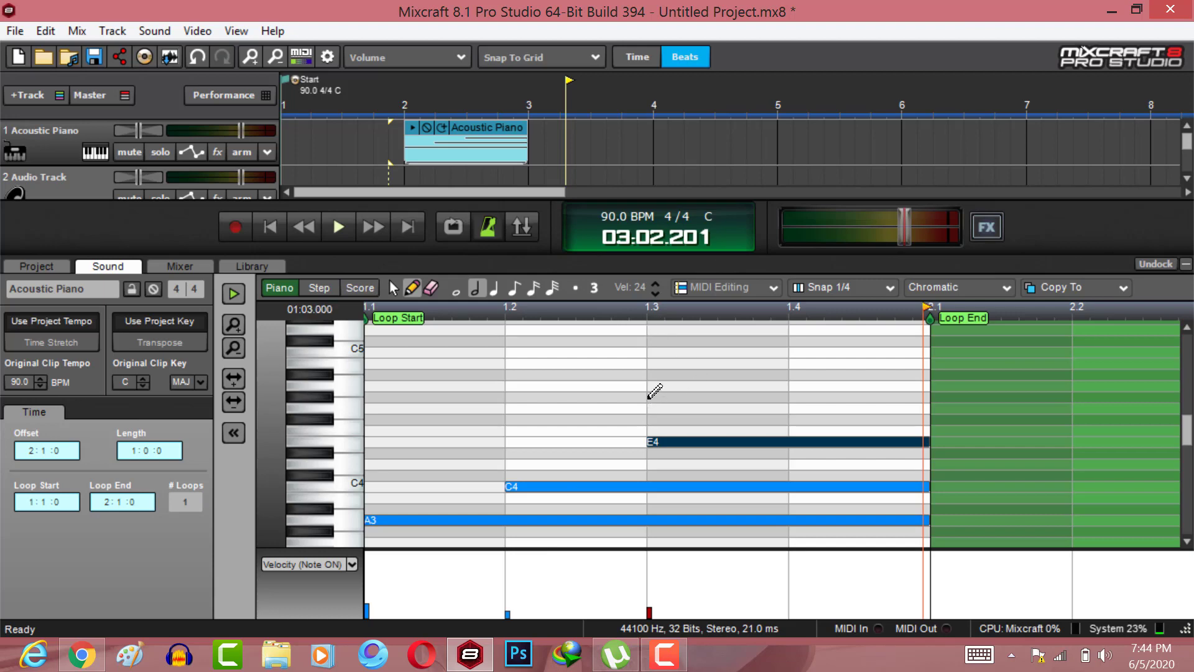
# Add a quarter-note A4 at 1.4 that ends at the loop end, and lower its velocity to 16
pyautogui.click(373, 397)
pyautogui.press('Right')
pyautogui.press('Right')
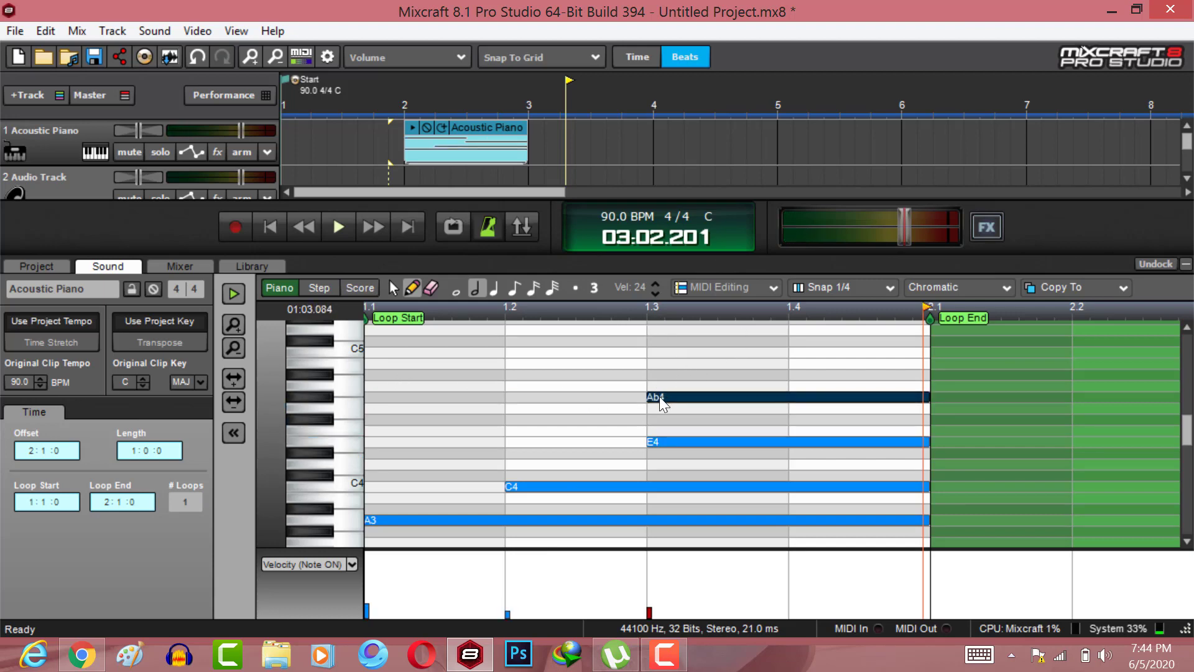
pyautogui.moveTo(648, 396); pyautogui.dragTo(791, 396)
pyautogui.press('Up')
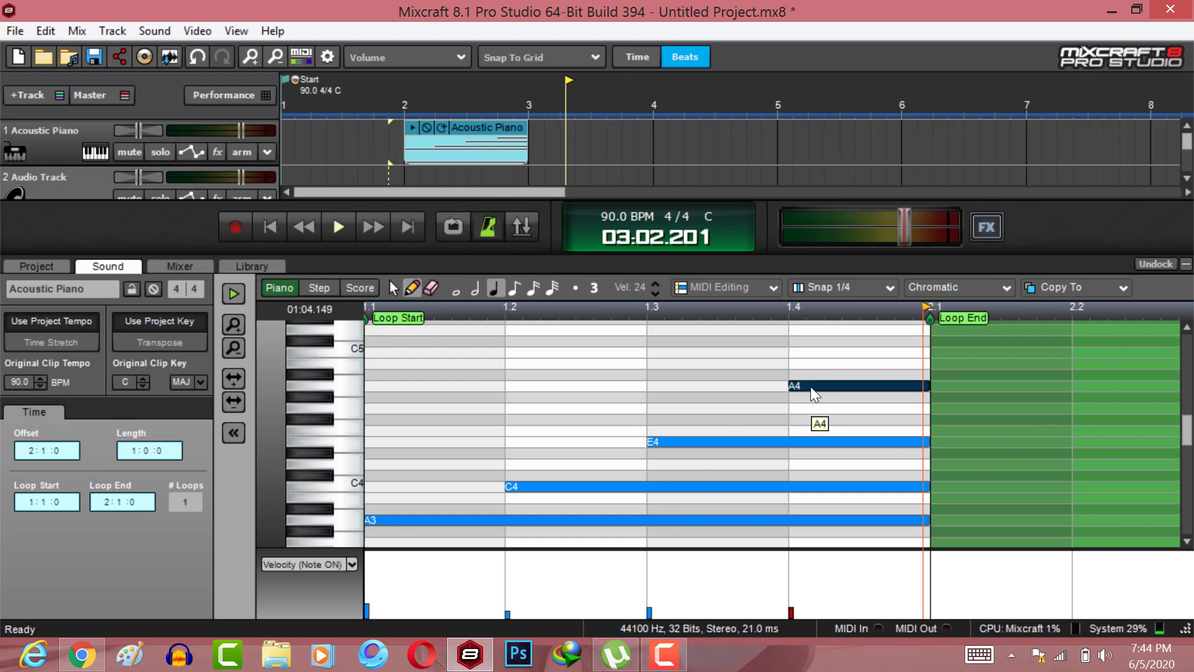
pyautogui.moveTo(789, 607)
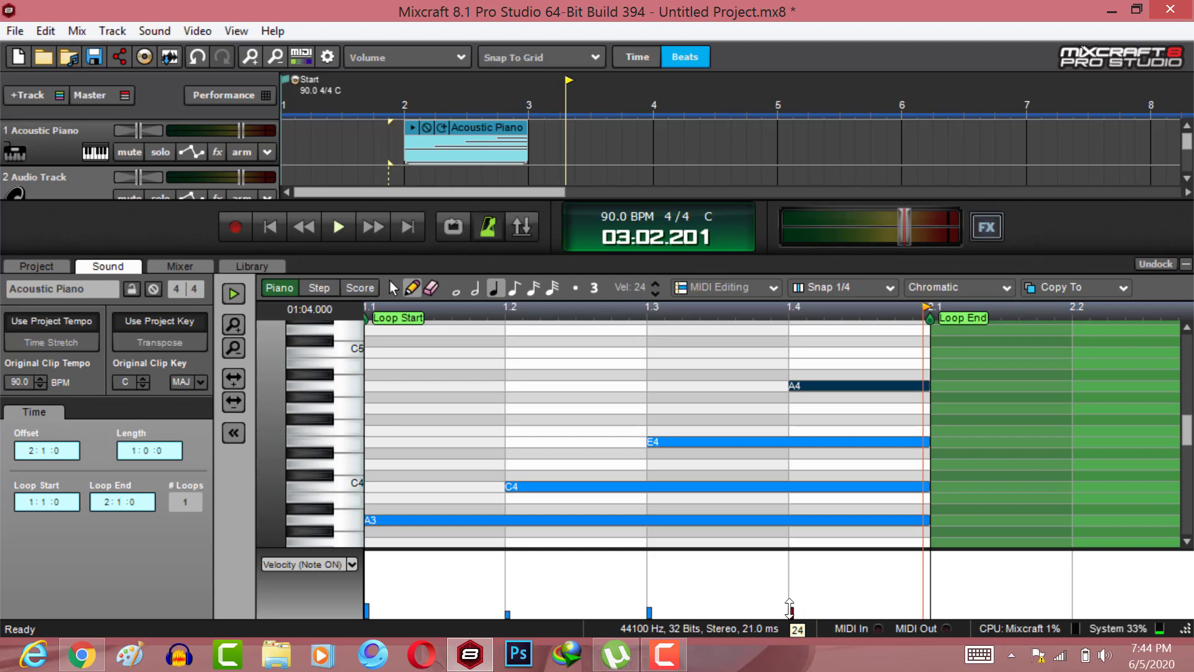
# Play back the staggered A minor pattern from the start of the Acoustic Piano clip
pyautogui.click(404, 117)
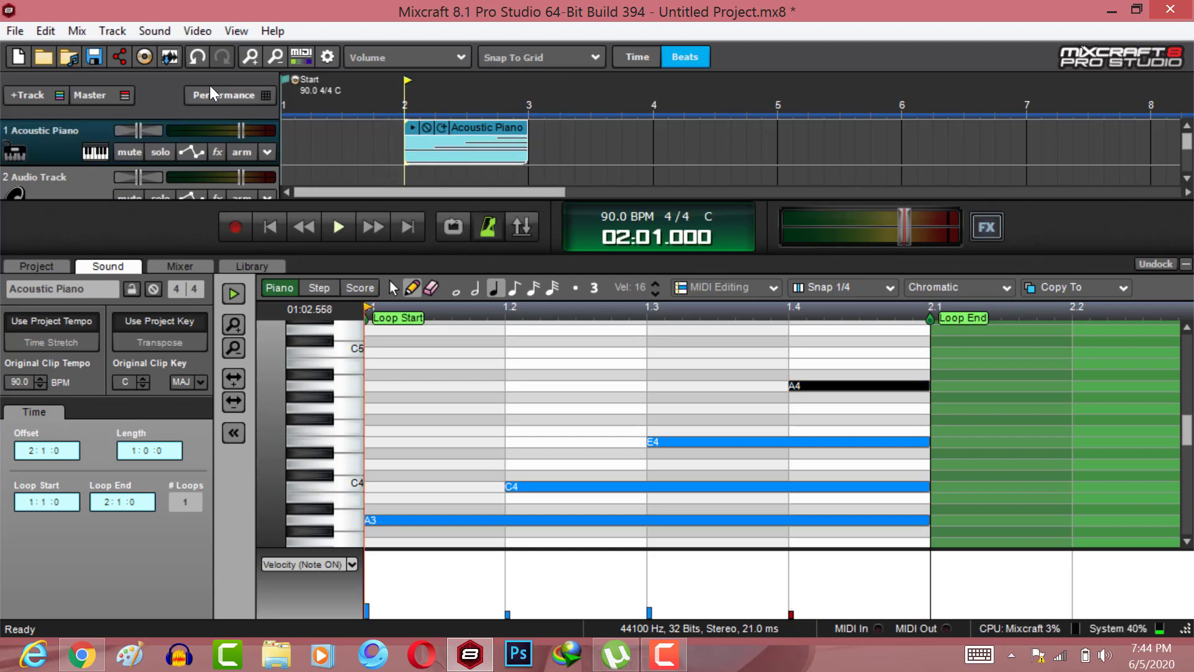
pyautogui.press('space')
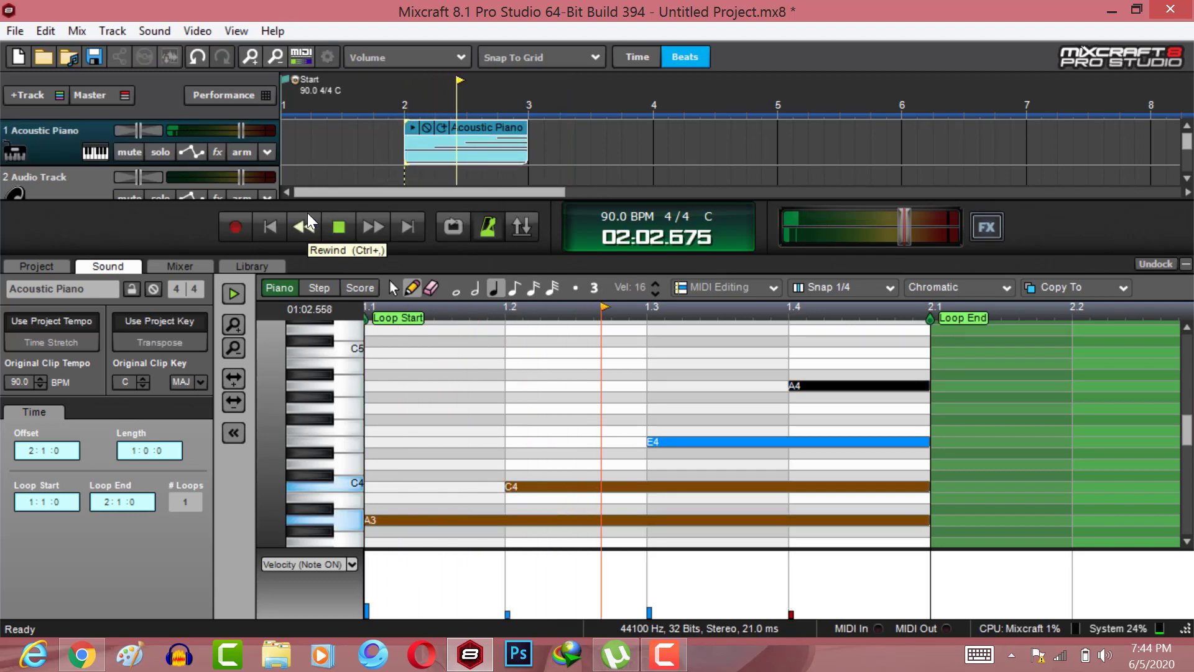
pyautogui.click(389, 87)
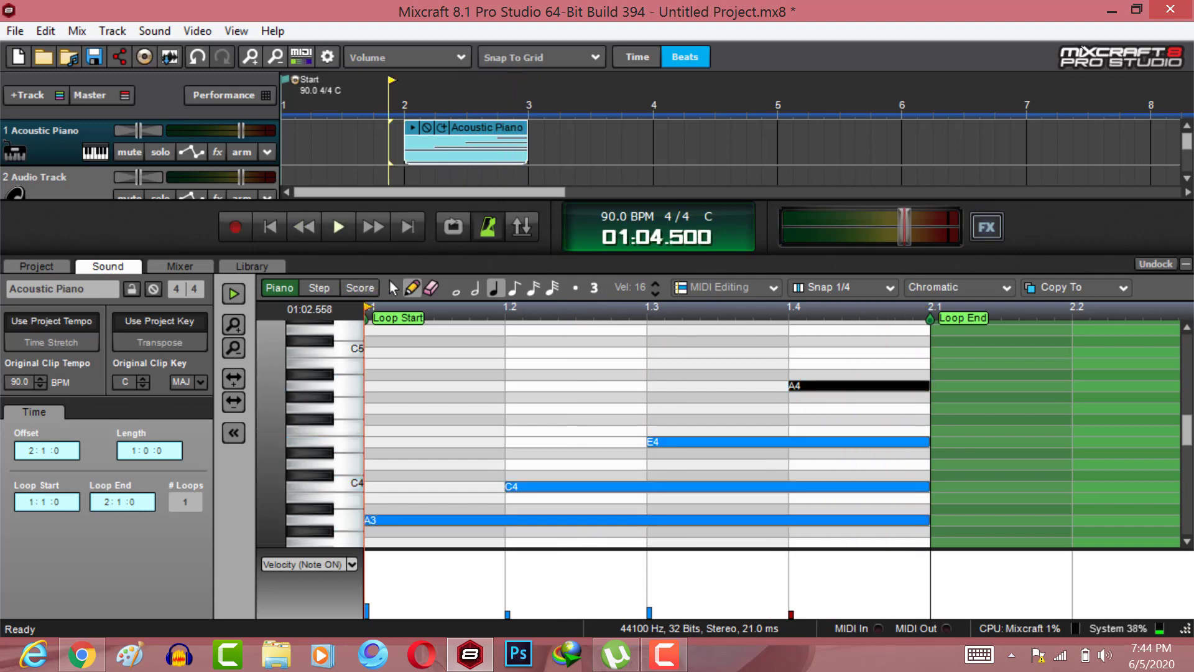
# Rename the clip to Am, duplicate it into measure 3 and select the copy
pyautogui.click(77, 290)
pyautogui.write('Am')
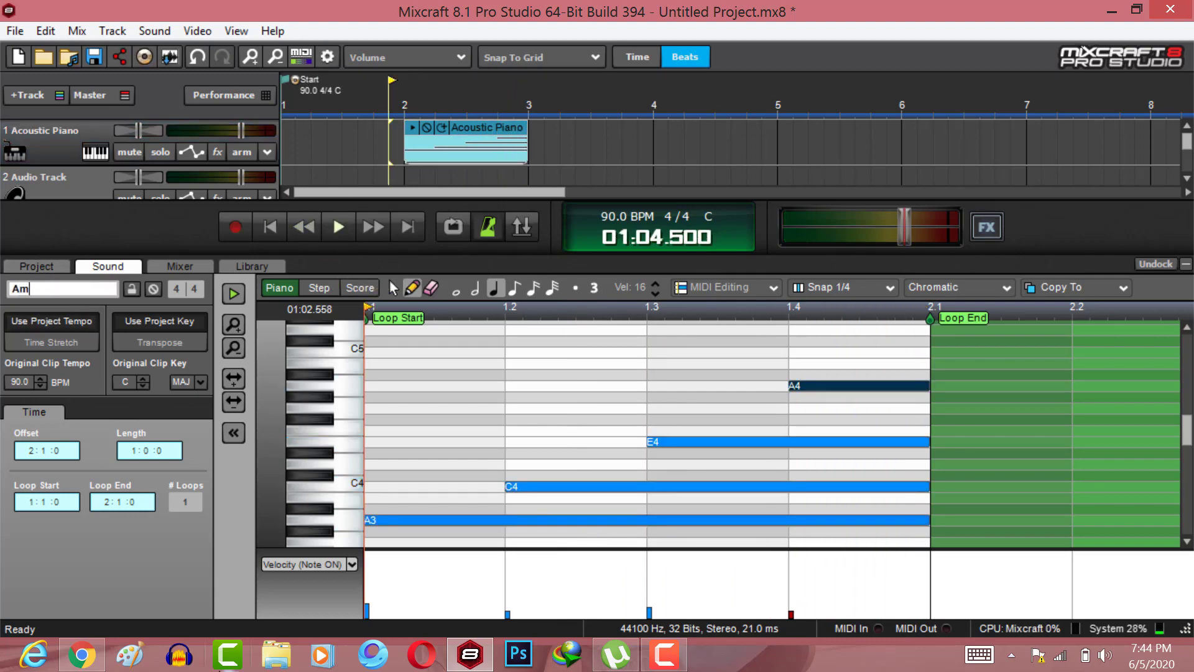
pyautogui.press('Return')
pyautogui.click(497, 127)
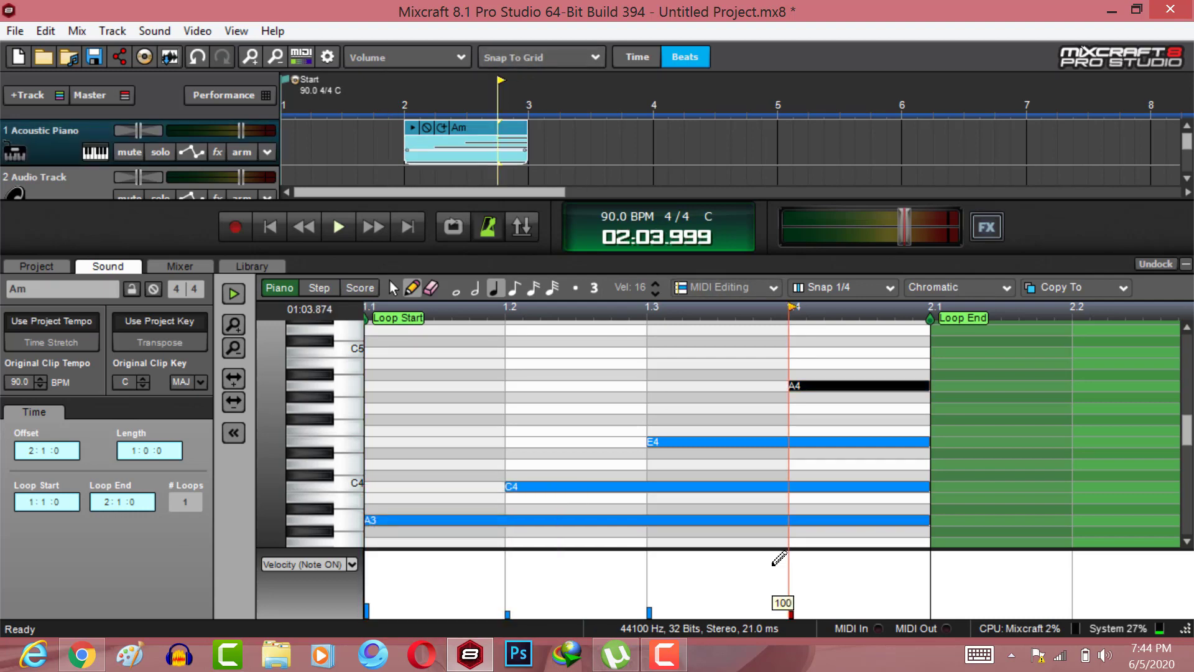
pyautogui.hotkey('ctrl', 'd')
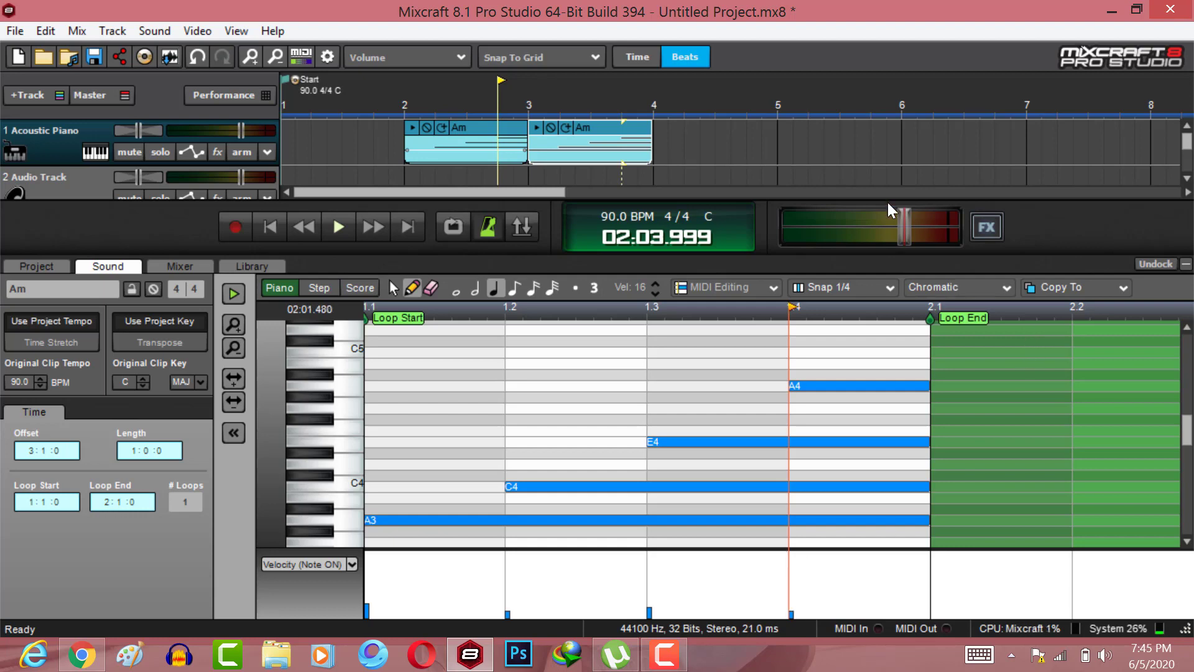
pyautogui.click(615, 133)
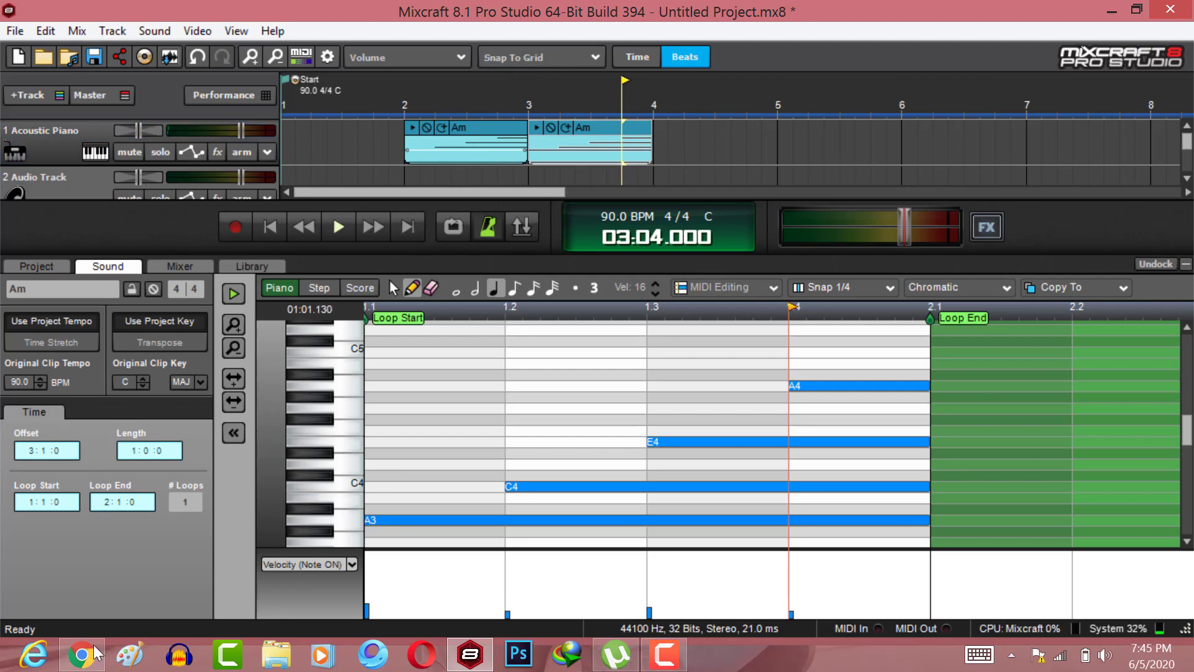
# Switch to the browser and look up the G major piano chord in the 8notes.com chord chart
pyautogui.moveTo(91, 658)
pyautogui.click(117, 560)
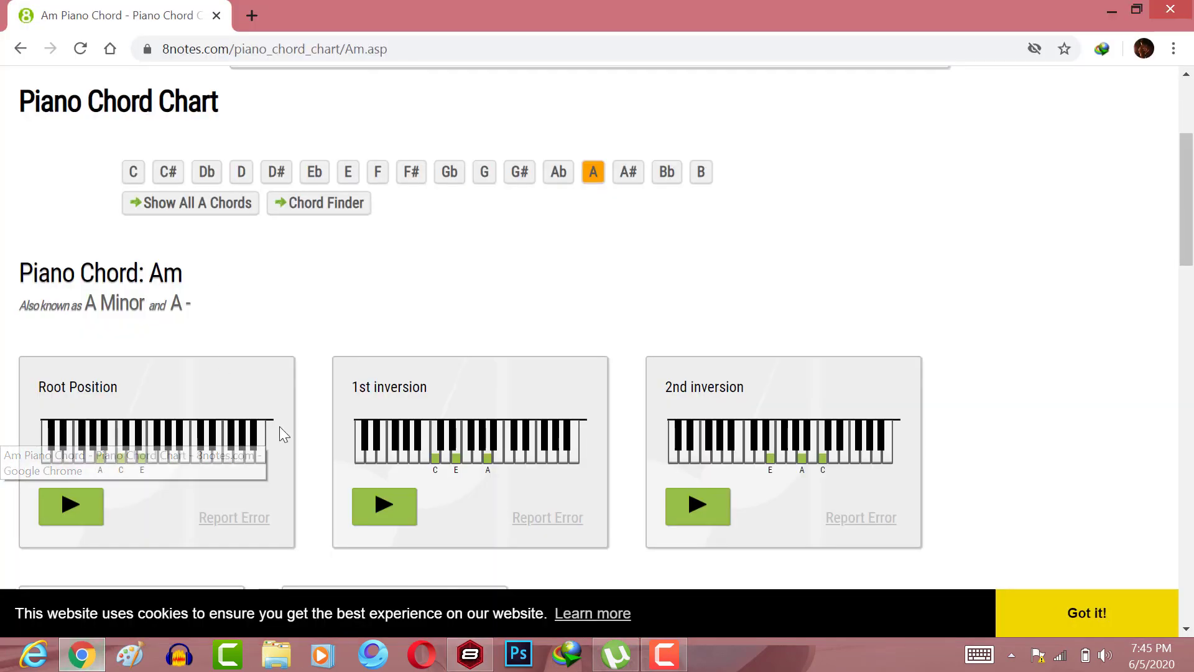
pyautogui.click(484, 172)
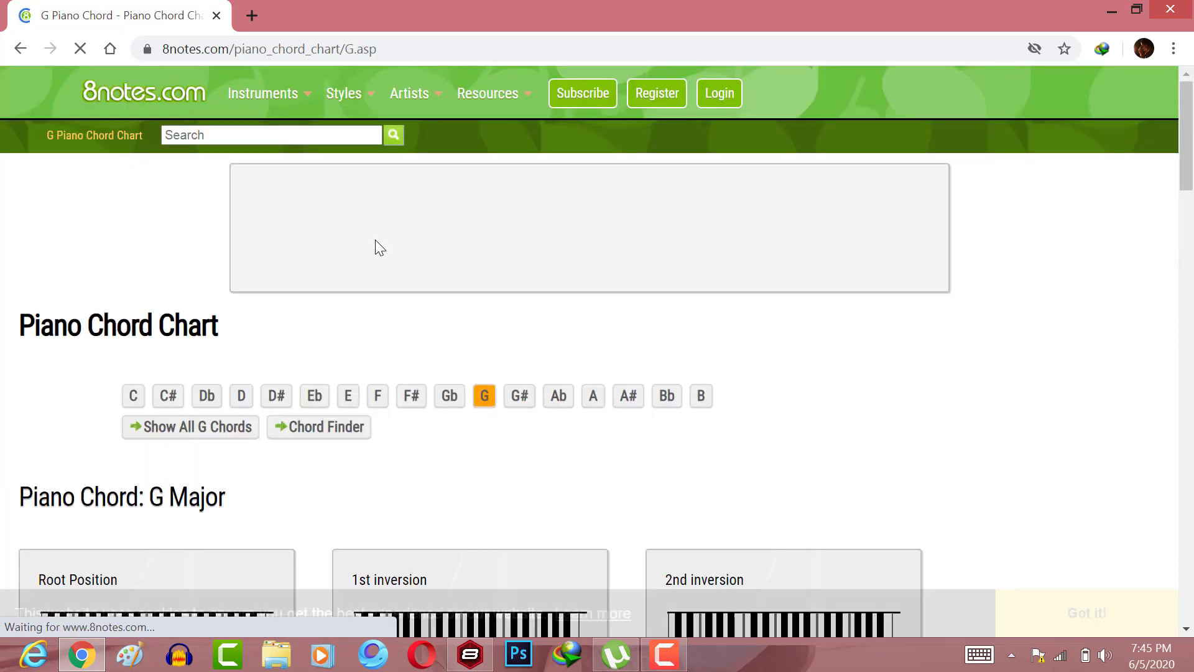
pyautogui.scroll(-2, 380, 247)
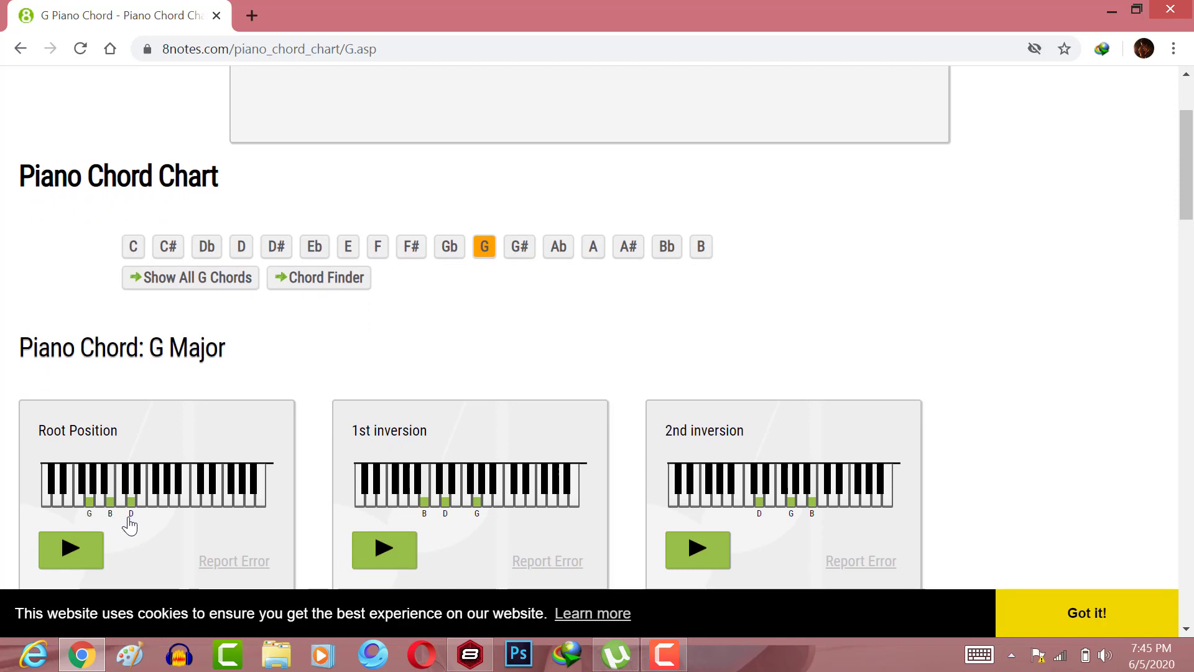
# Switch back to Mixcraft and transpose all notes in the copied clip down two semitones, placing the root notes on G2 and G3
pyautogui.click(471, 656)
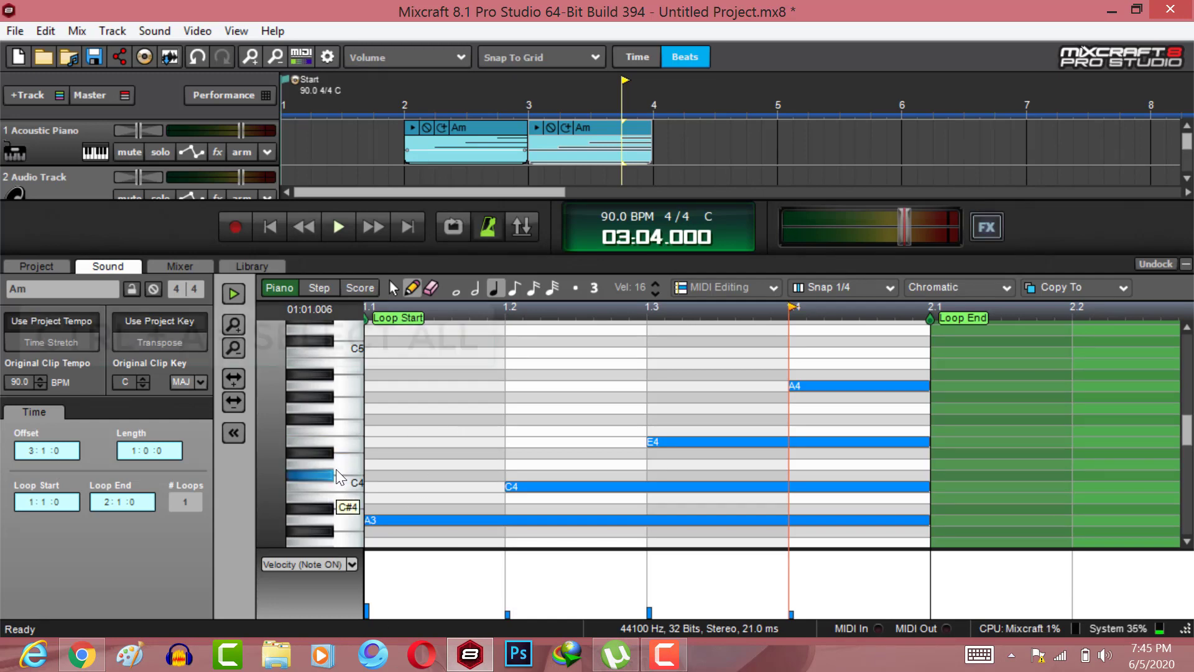
pyautogui.hotkey('ctrl', 'a')
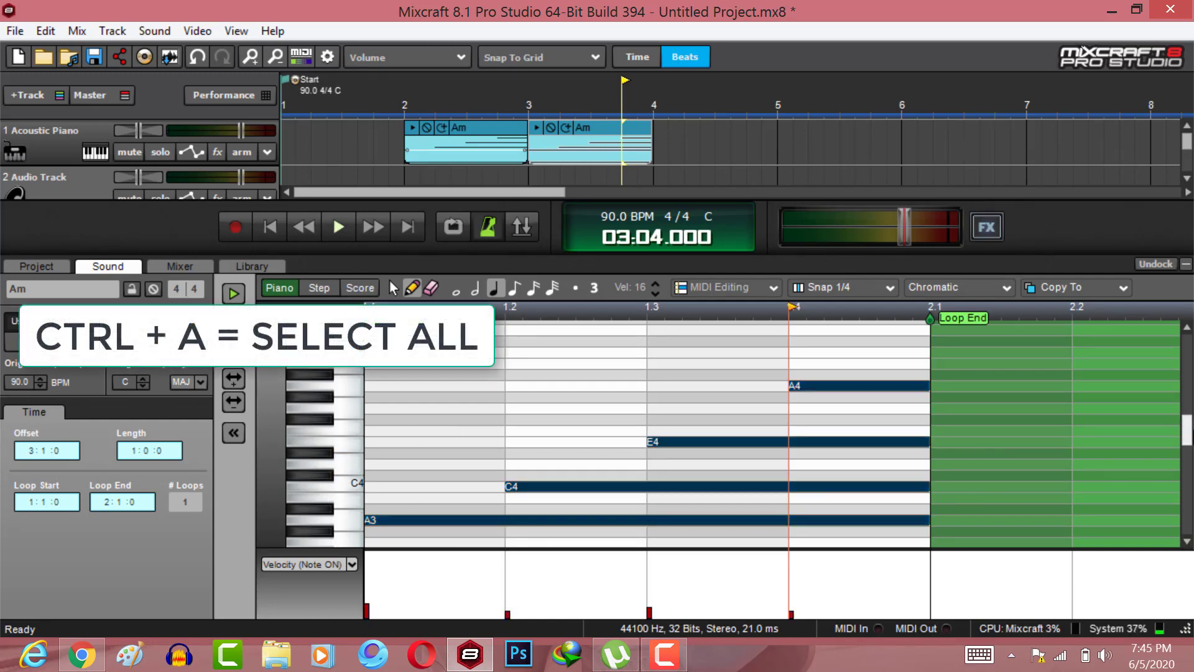
pyautogui.scroll(-3, 771, 435)
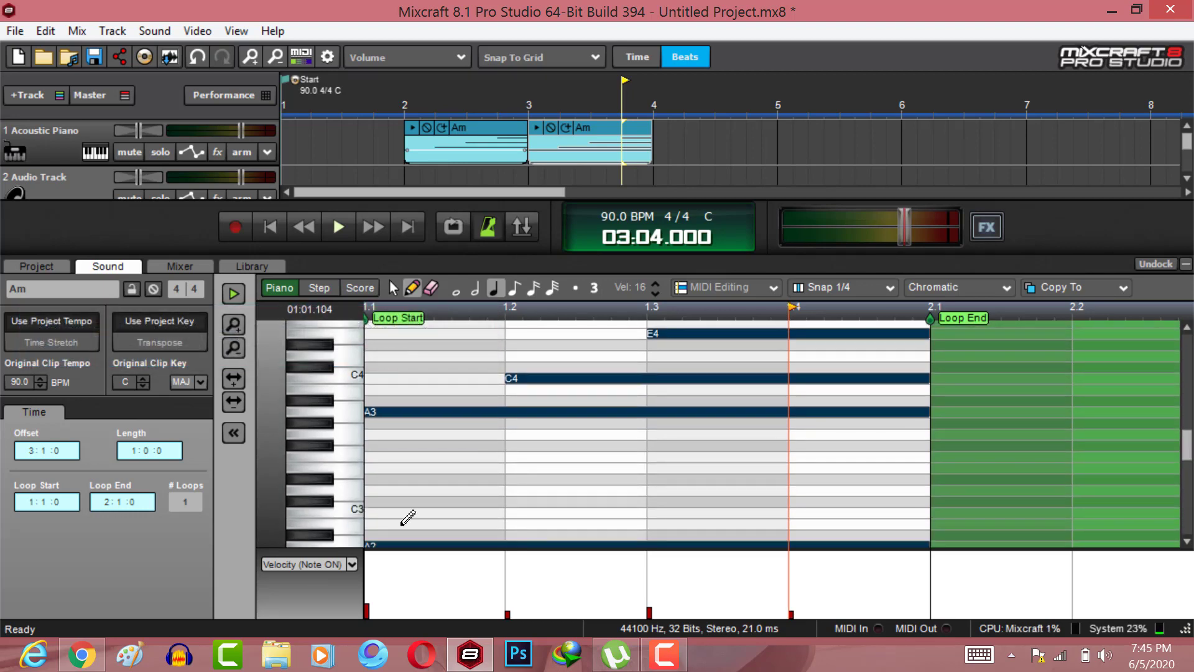
pyautogui.press('Down')
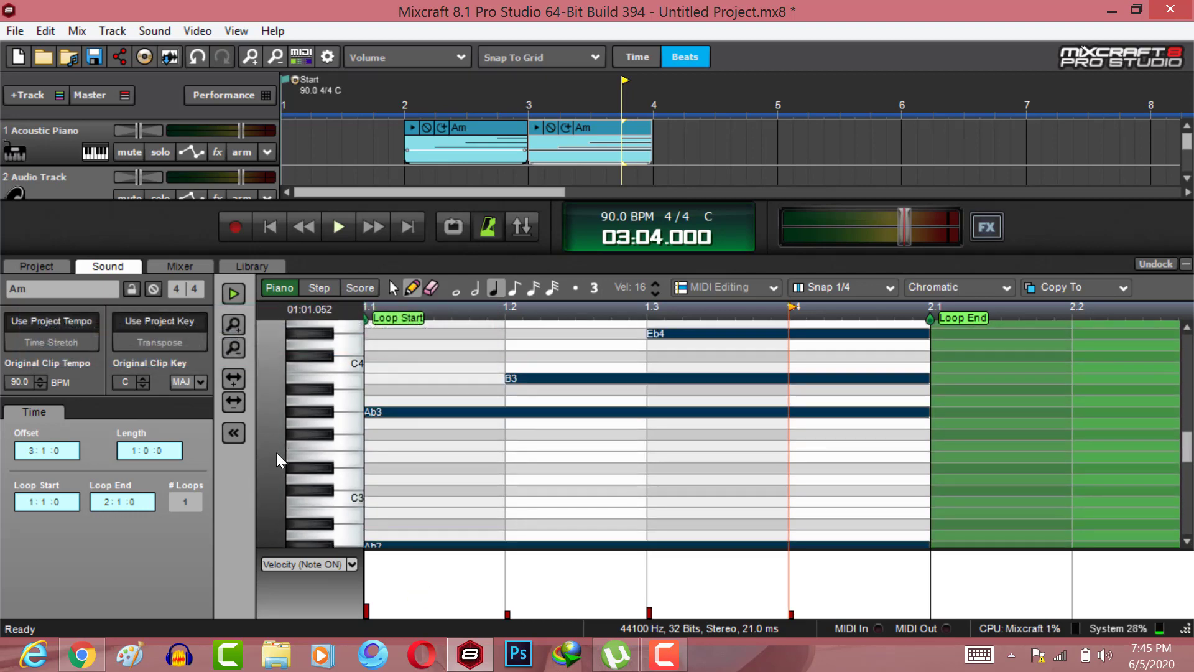
pyautogui.press('Up')
pyautogui.press('Up')
pyautogui.press('Up')
pyautogui.press('Up')
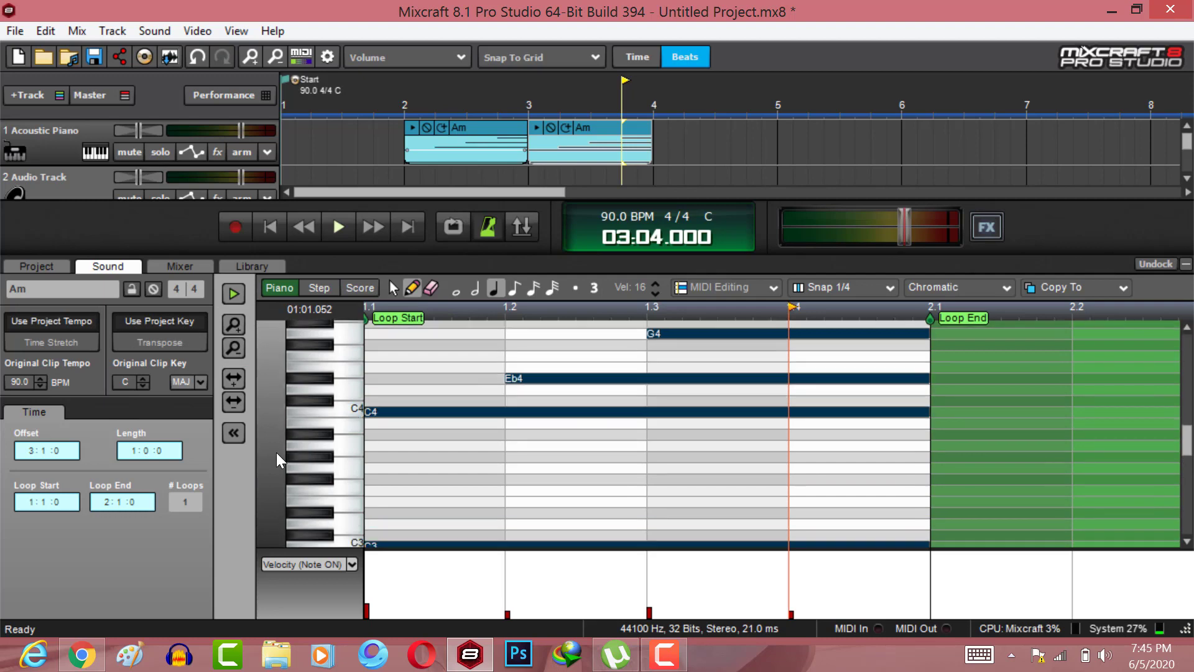
pyautogui.press('Down')
pyautogui.press('Down')
pyautogui.press('Down')
pyautogui.press('Down')
pyautogui.press('Down')
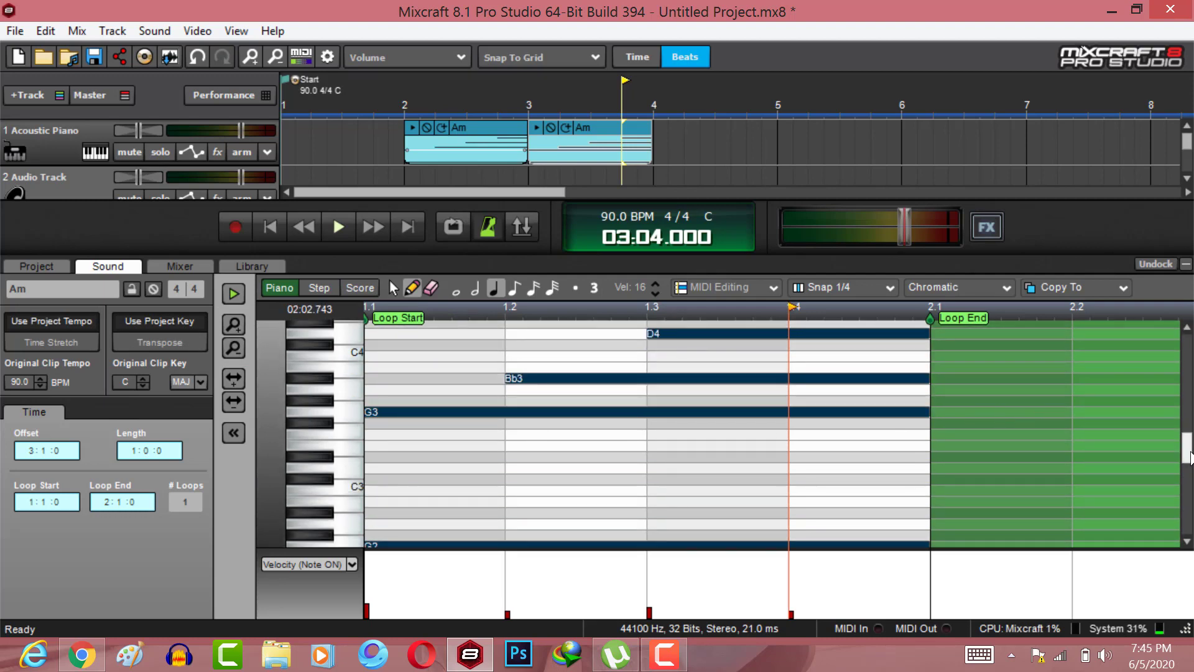
# Raise the Bb3 note in the measure 3 clip one semitone to B3 and check it against the G major chord in the browser
pyautogui.scroll(3, 1190, 452)
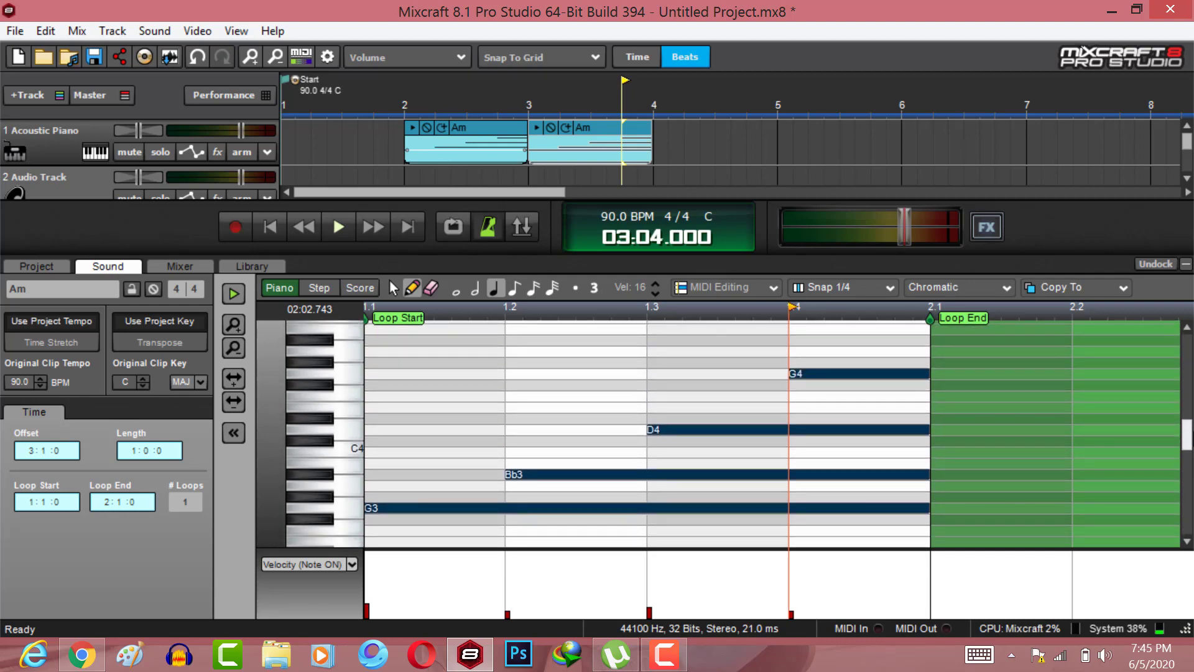
pyautogui.click(656, 460)
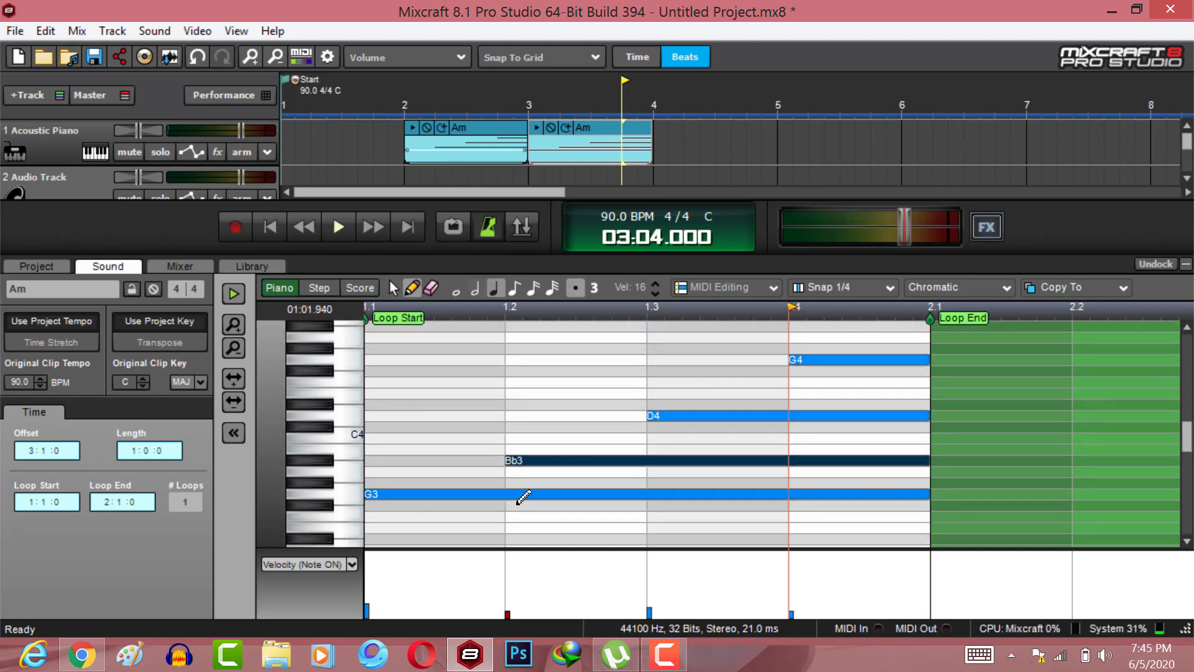
pyautogui.press('Up')
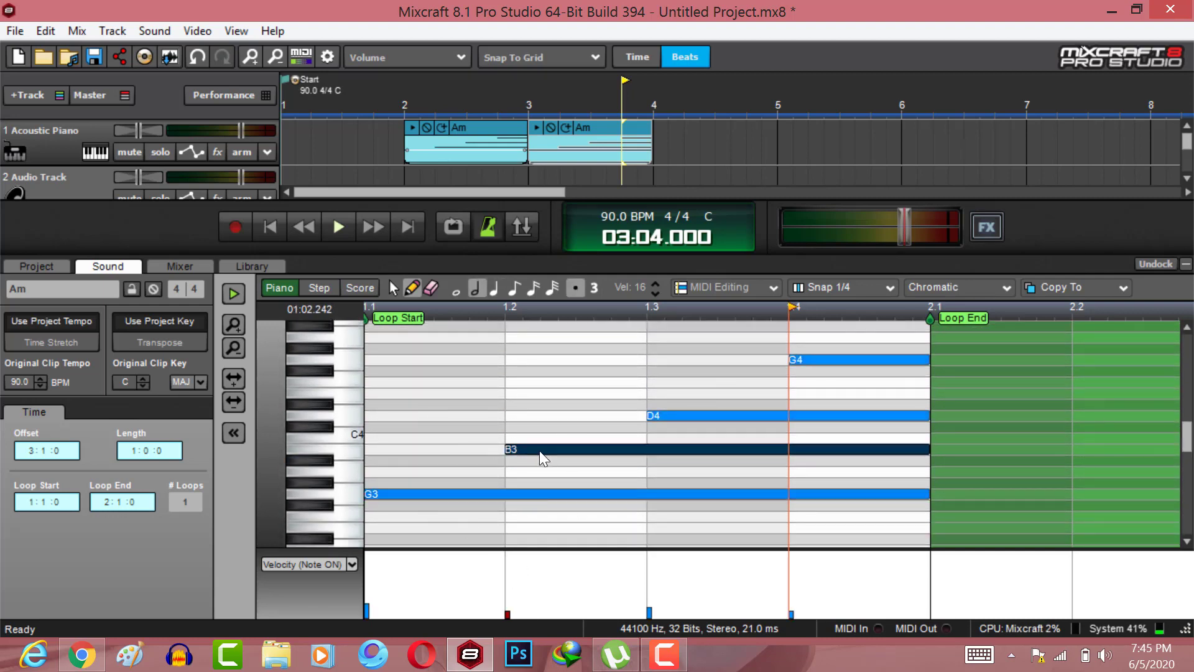
pyautogui.click(97, 663)
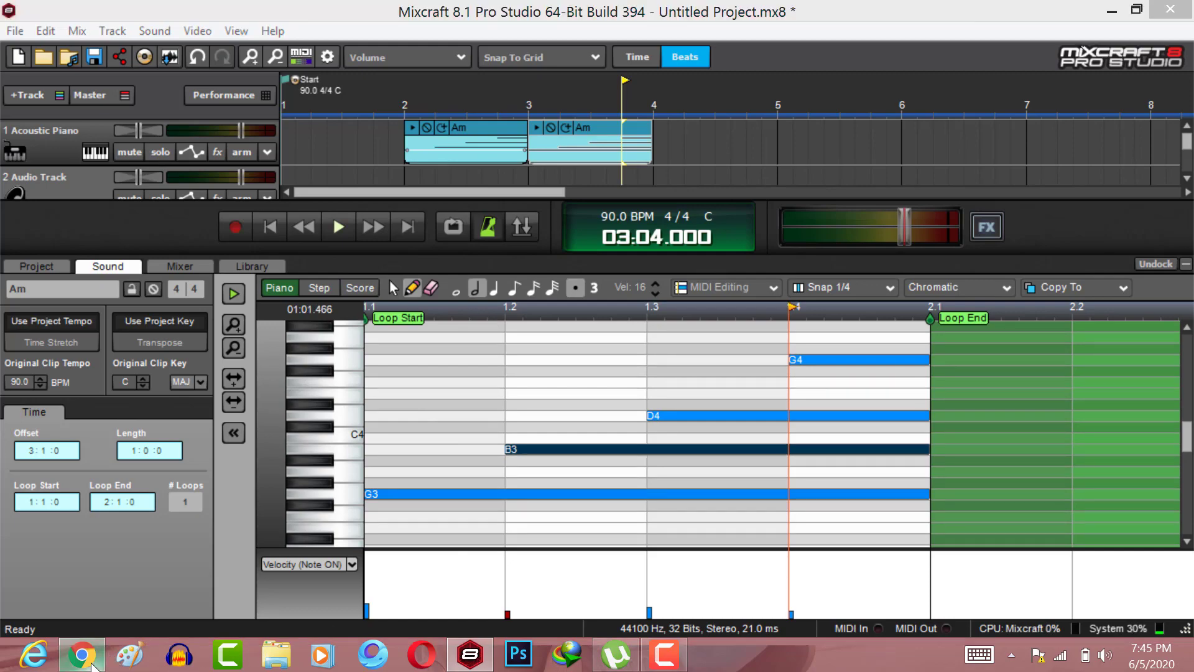
pyautogui.click(96, 661)
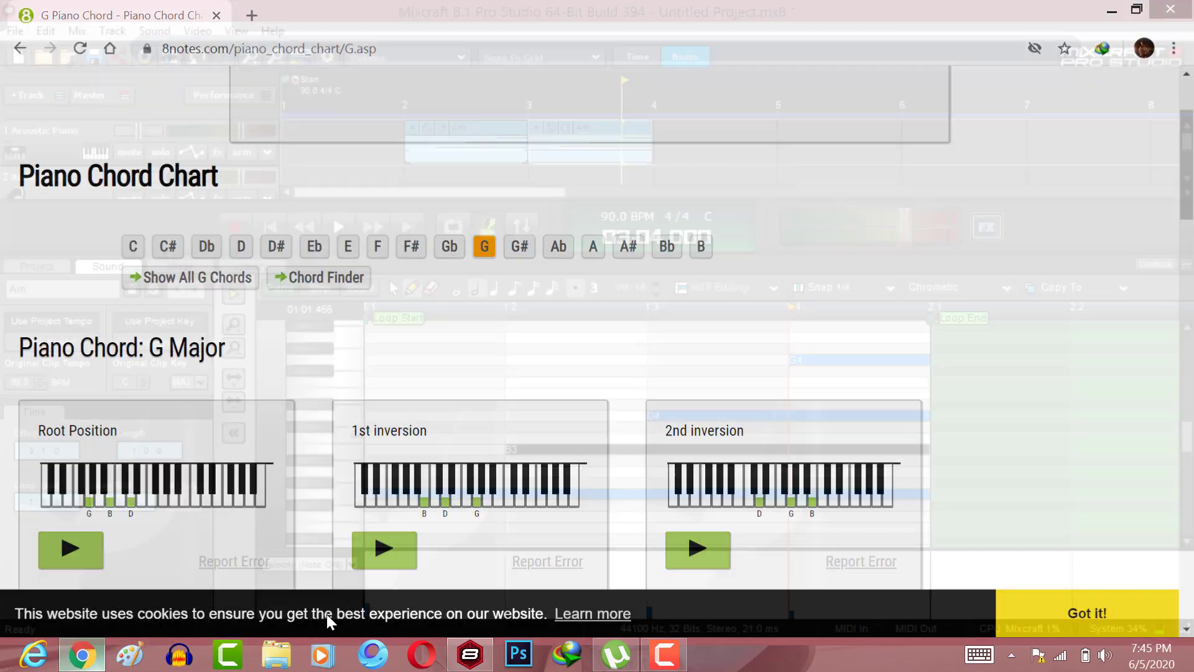
# Back in Mixcraft, rename the measure 3 clip to G and play back both clips from just before measure 2
pyautogui.click(62, 291)
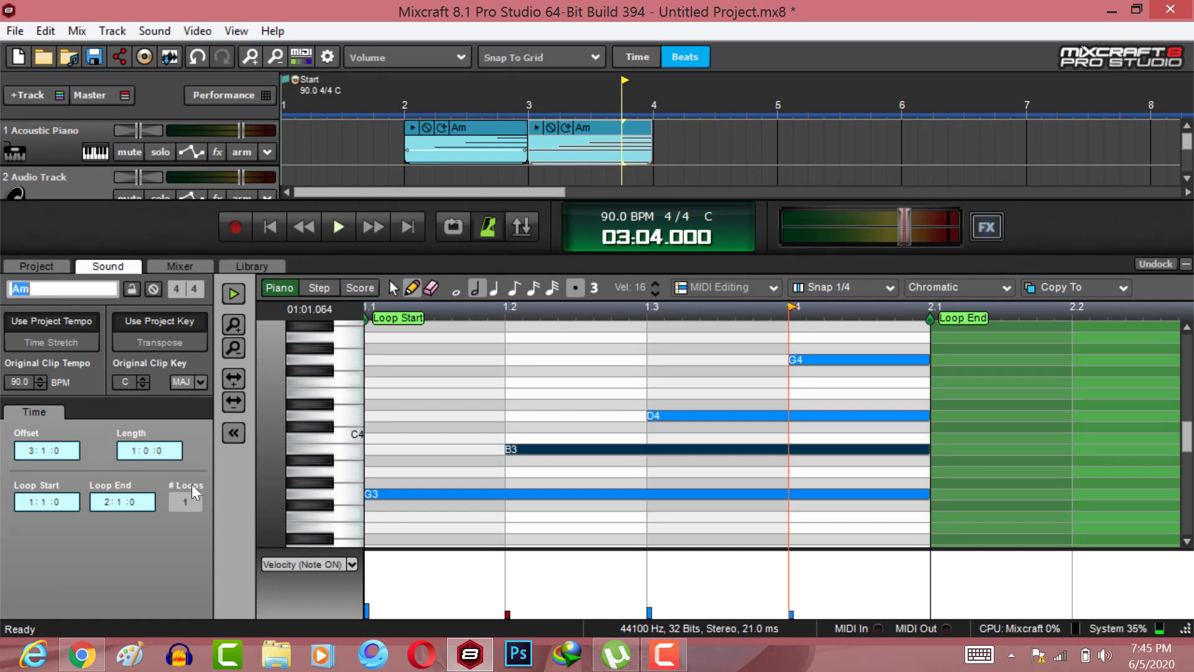
pyautogui.write('G')
pyautogui.click(393, 103)
pyautogui.press('space')
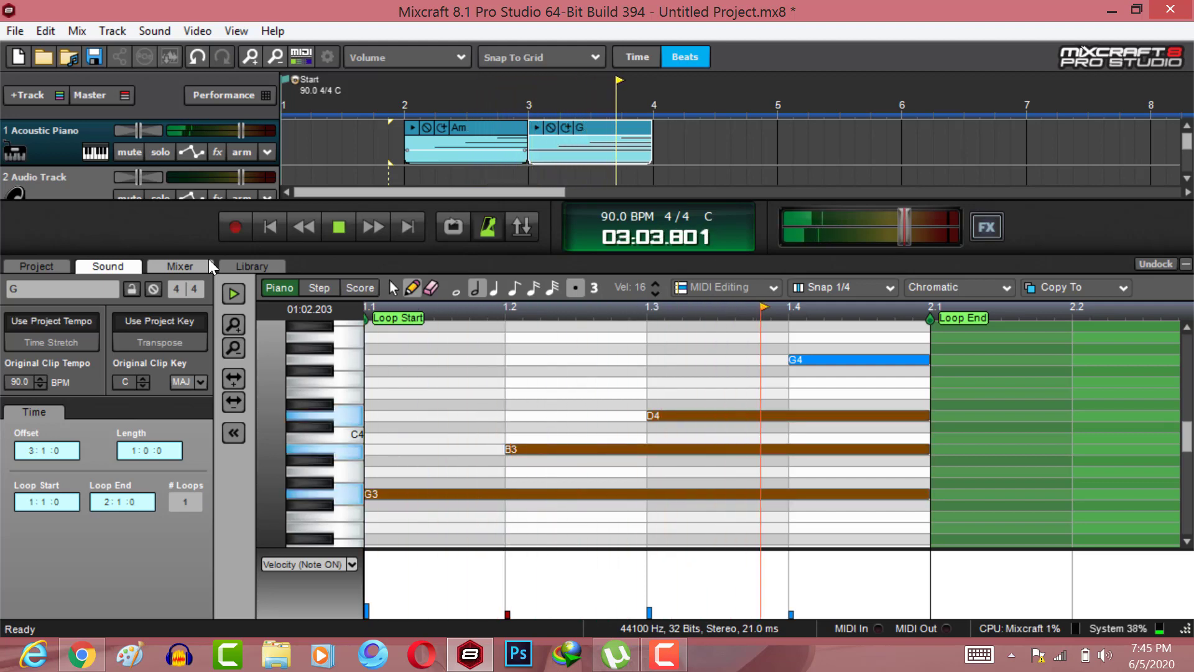
pyautogui.press('space')
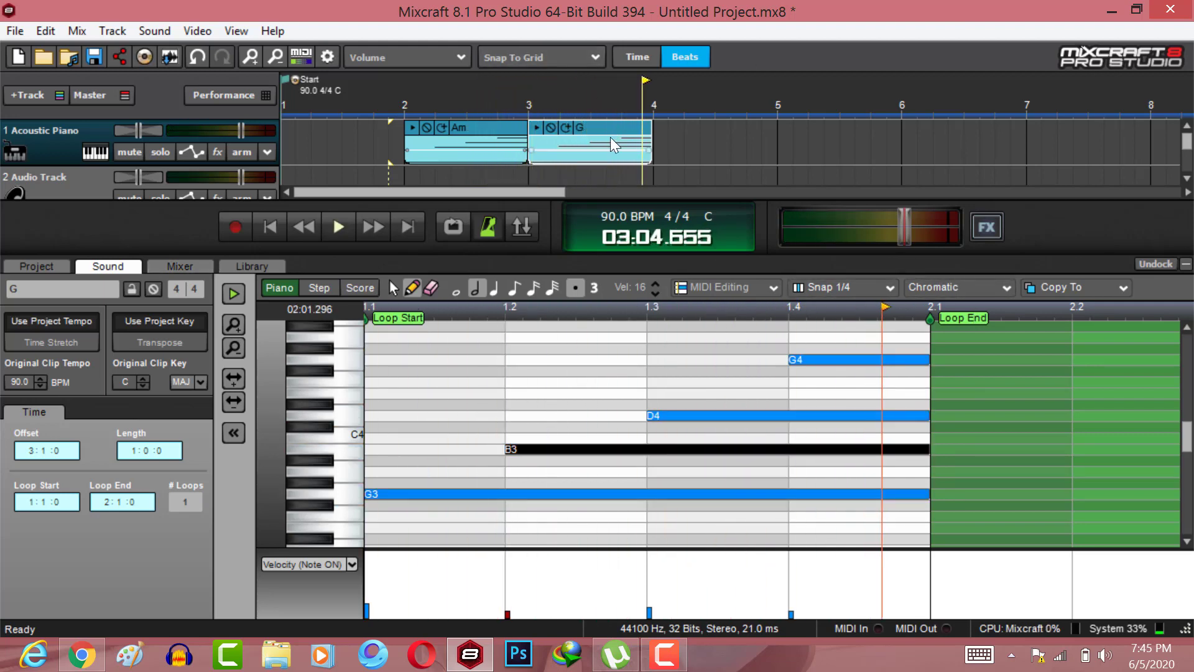
# Duplicate the G clip into measure 4 and transpose all the copy's notes down two semitones, giving F3, A3, C4 and F4
pyautogui.hotkey('ctrl', 'd')
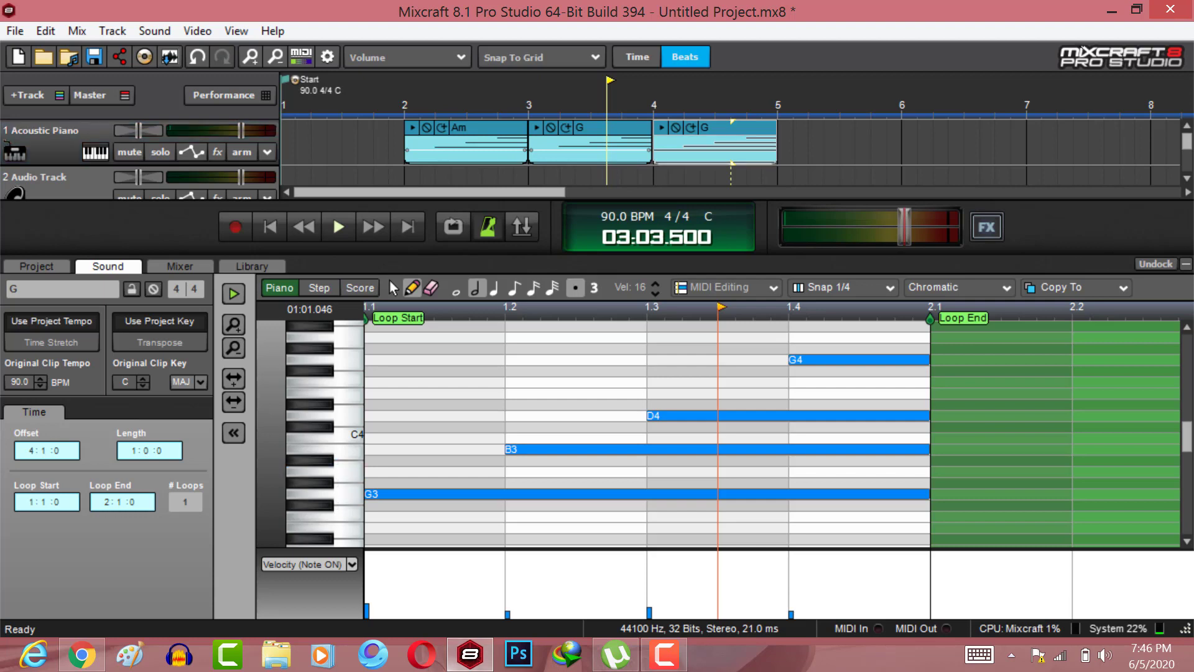
pyautogui.click(389, 281)
pyautogui.hotkey('ctrl', 'z')
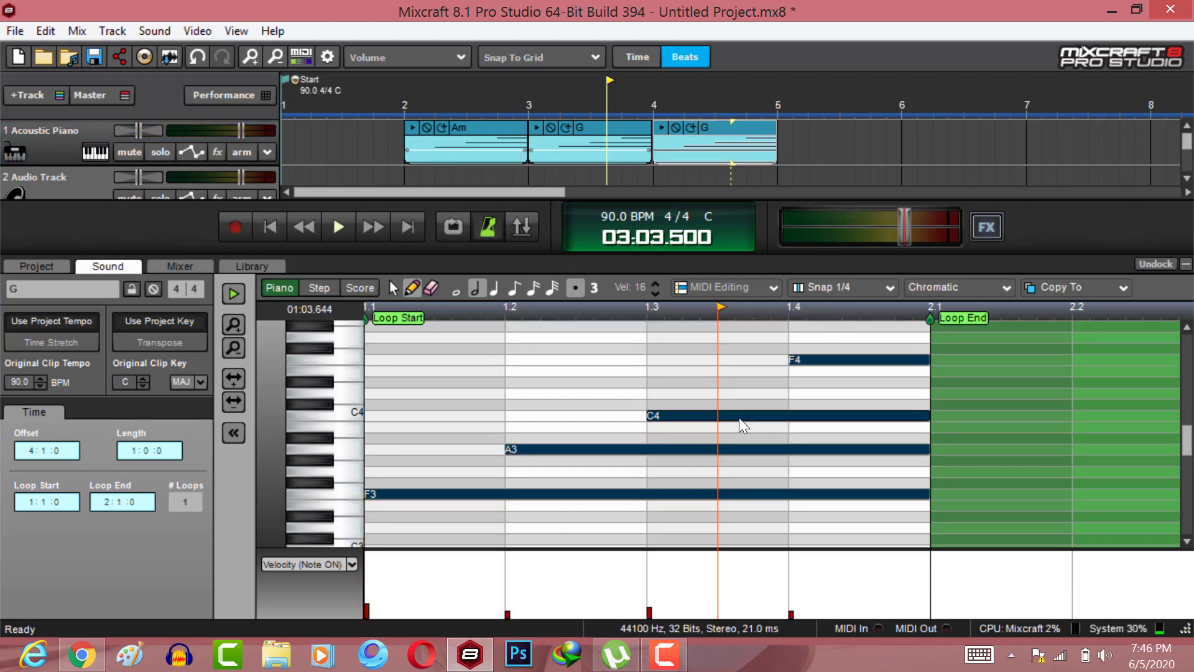
# Switch to the browser and look up the F major piano chord in the 8notes.com chord chart
pyautogui.click(91, 656)
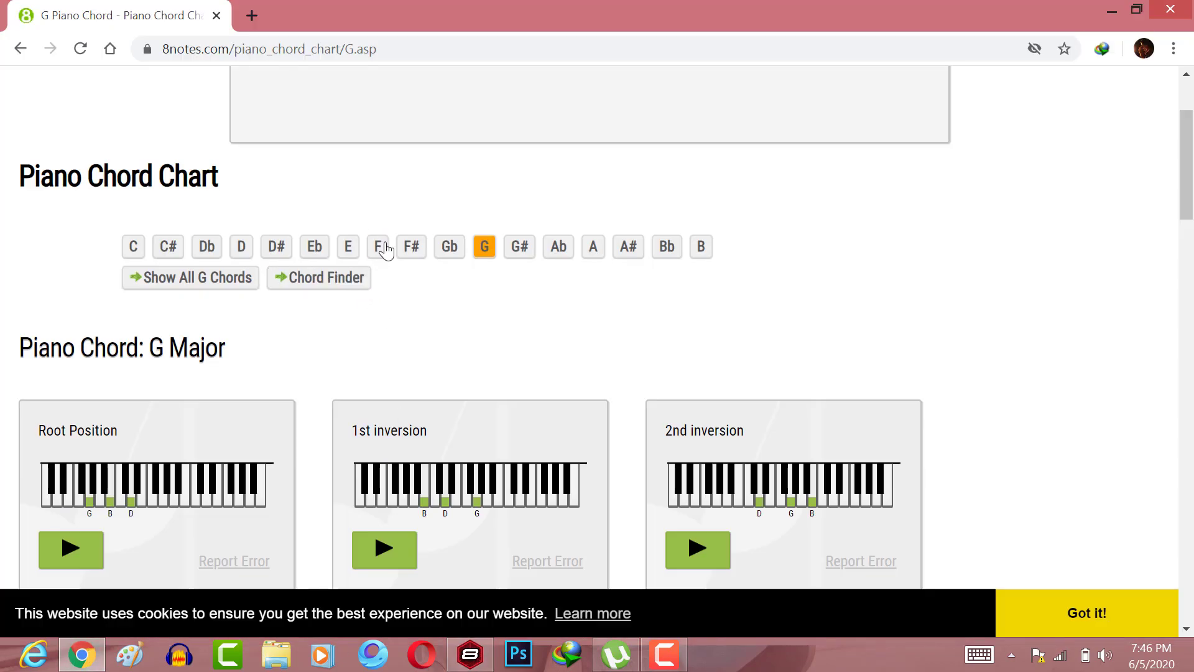
pyautogui.click(384, 244)
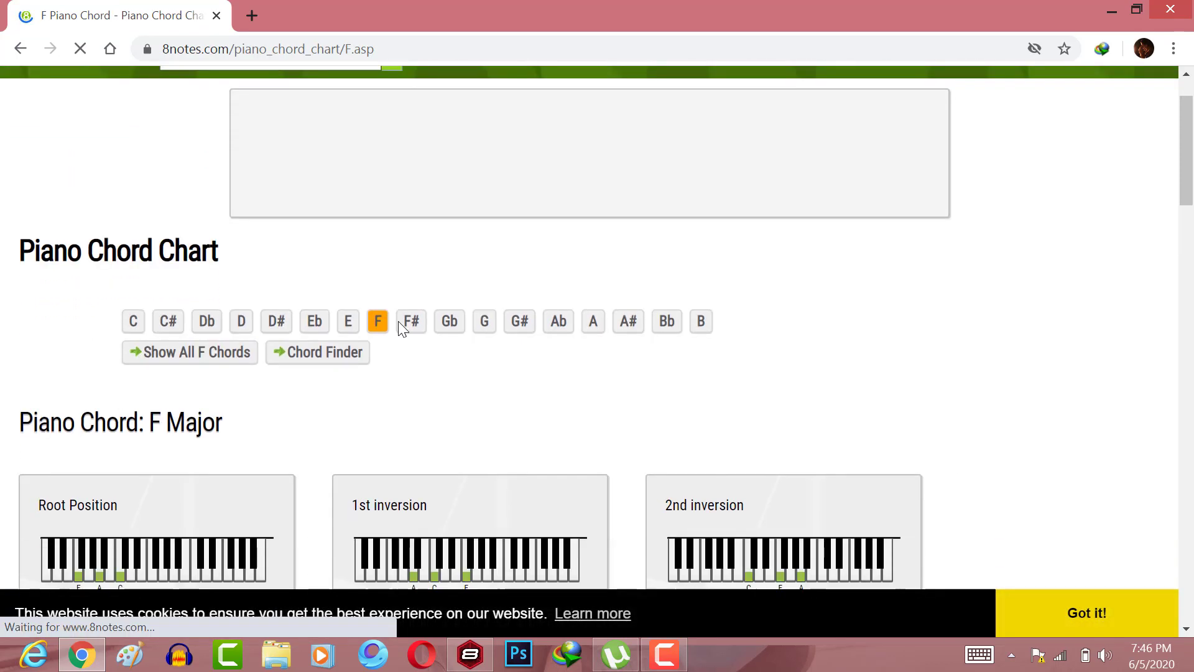
pyautogui.scroll(-1, 398, 321)
pyautogui.scroll(-2, 401, 327)
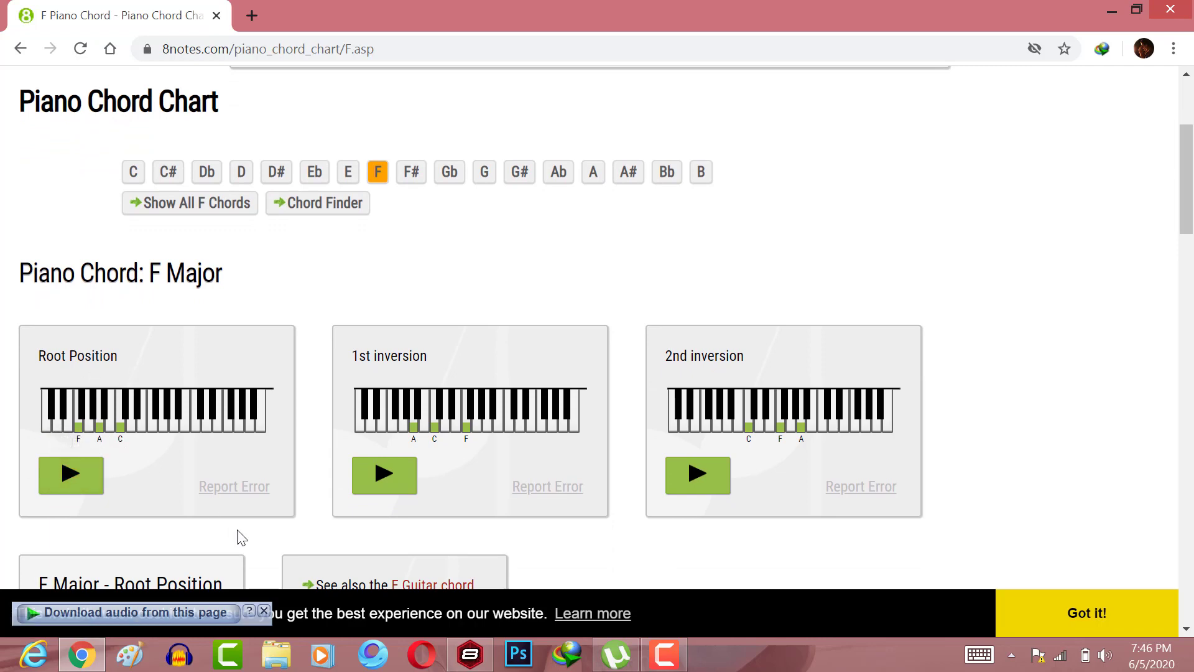
# Switch back to Mixcraft and rename the measure 4 clip to F
pyautogui.moveTo(469, 655)
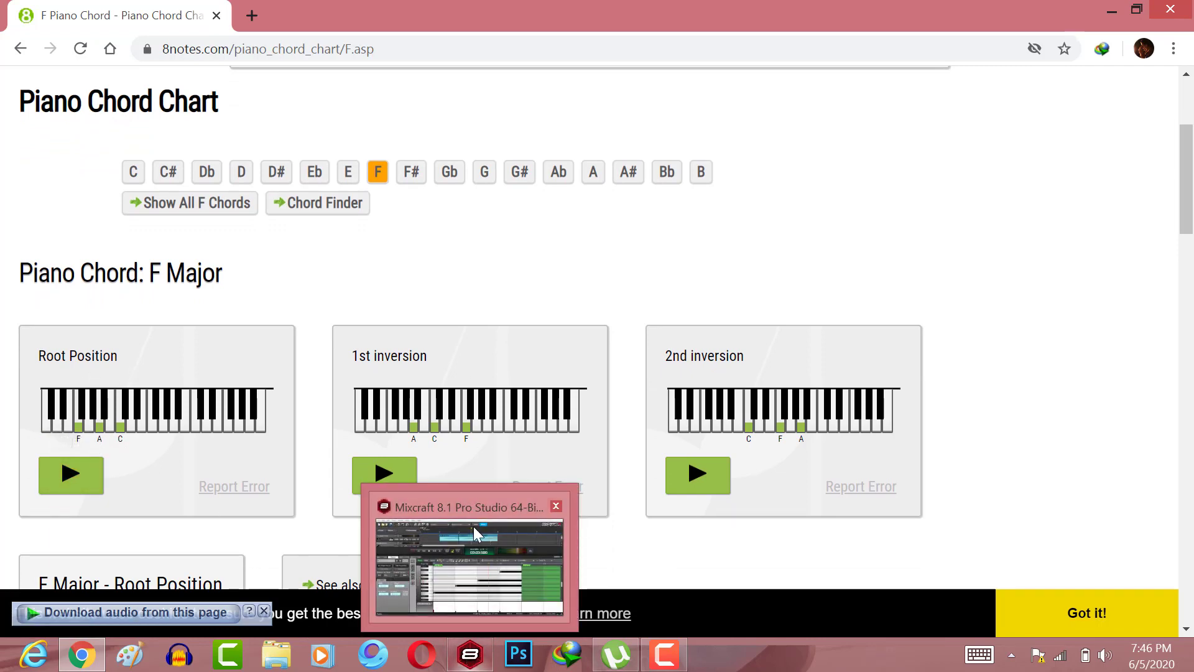
pyautogui.click(521, 536)
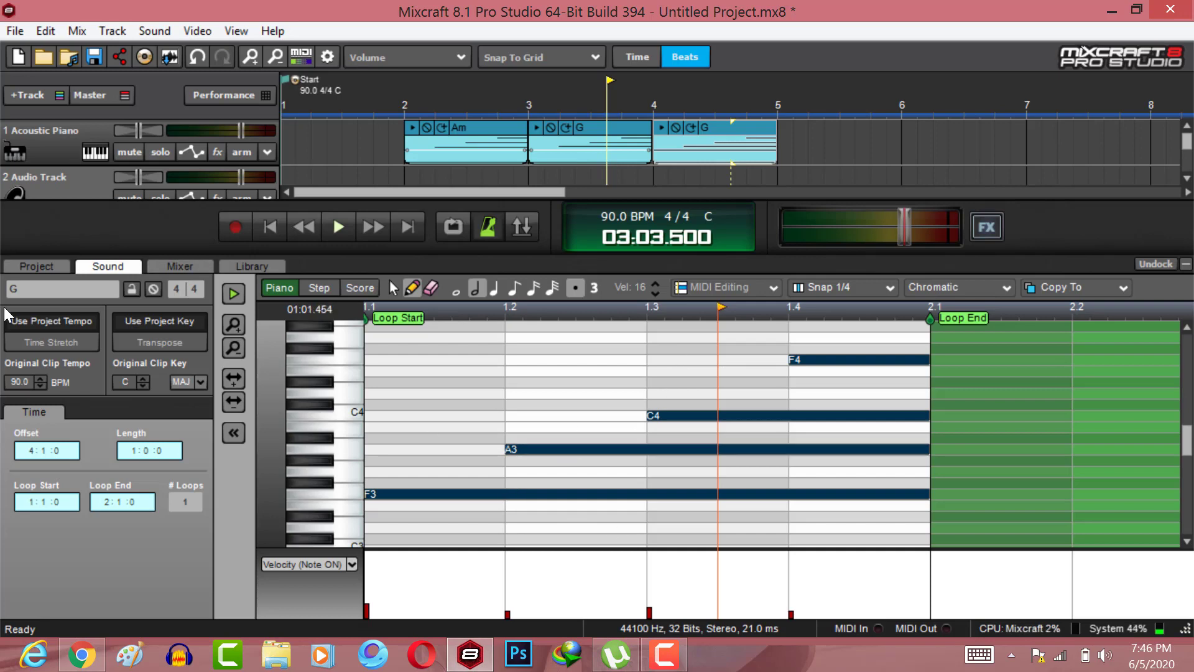
pyautogui.click(34, 295)
pyautogui.write('F')
pyautogui.press('Return')
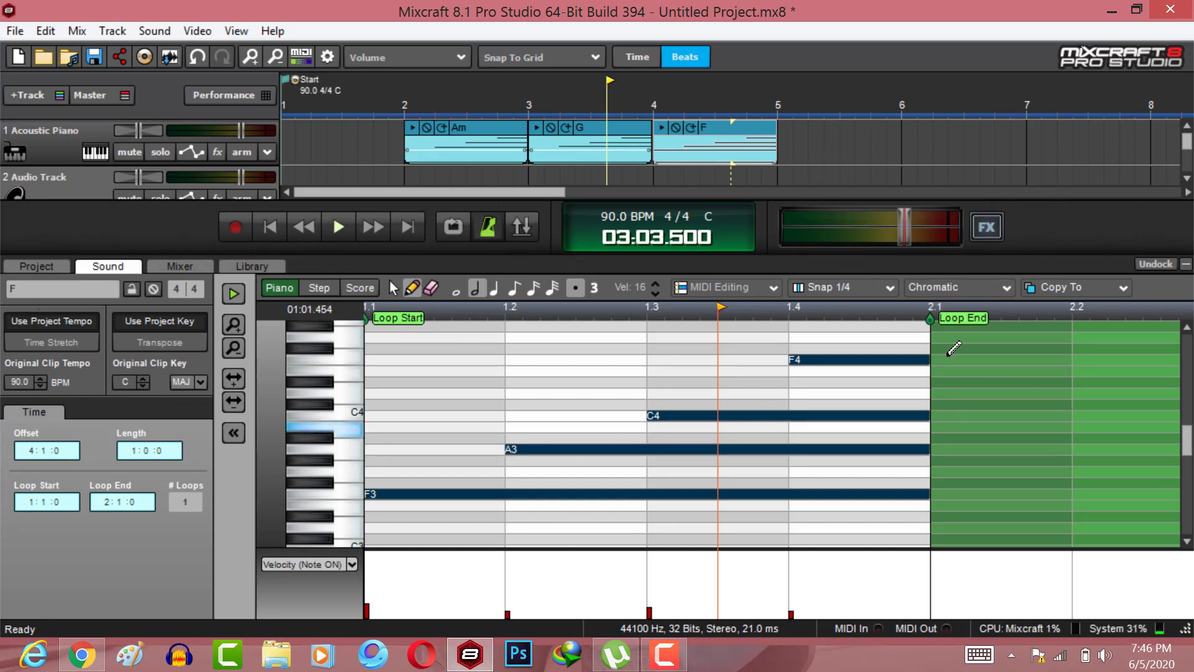
# Collapse the clip editor and copy the G clip from measure 3 into measure 5 of the Acoustic Piano track
pyautogui.click(1186, 263)
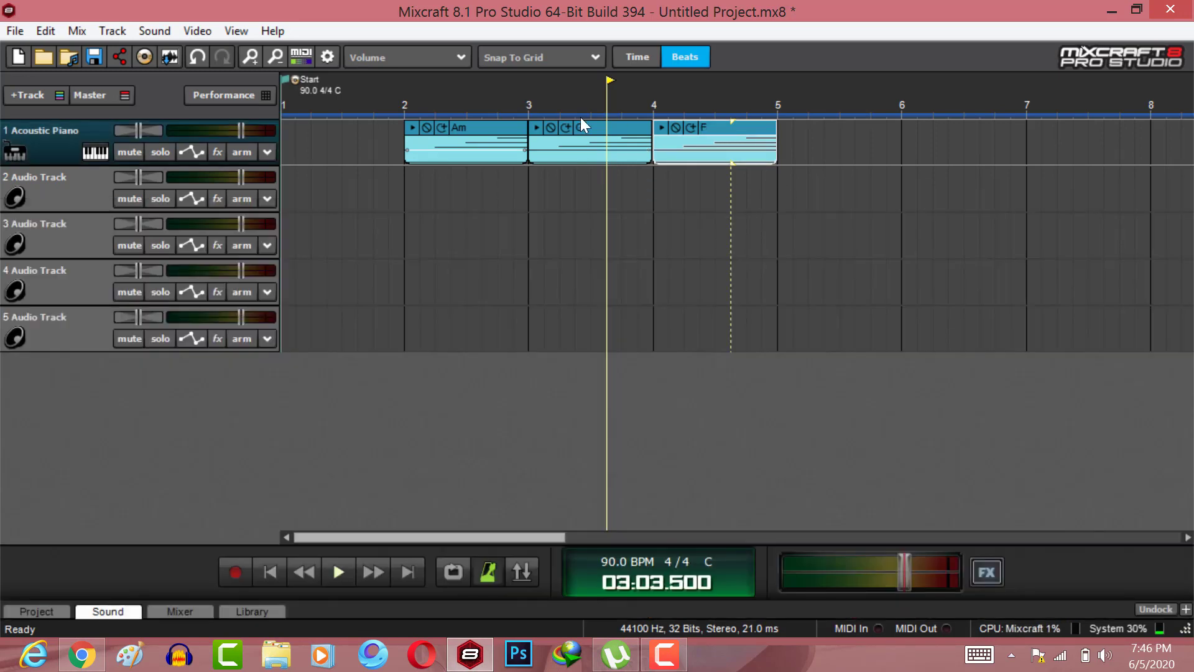
pyautogui.click(614, 135)
pyautogui.hotkey('ctrl', 'v')
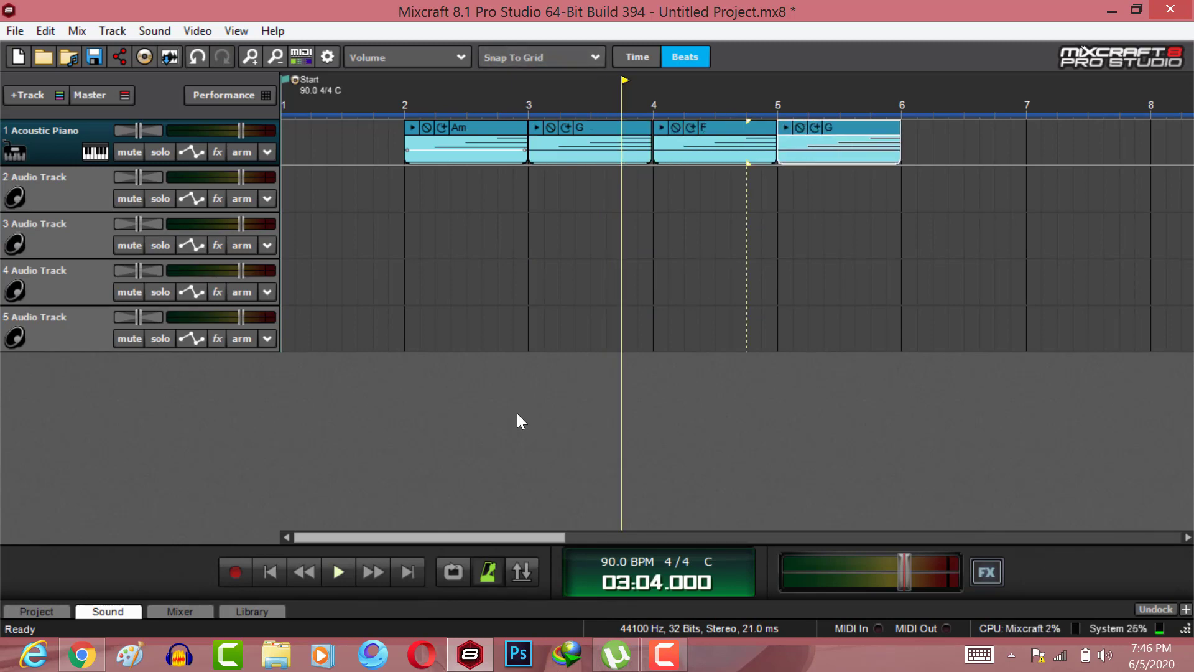
# Save the project on the desktop as gh and play back the four-chord progression from just before measure 2
pyautogui.click(389, 191)
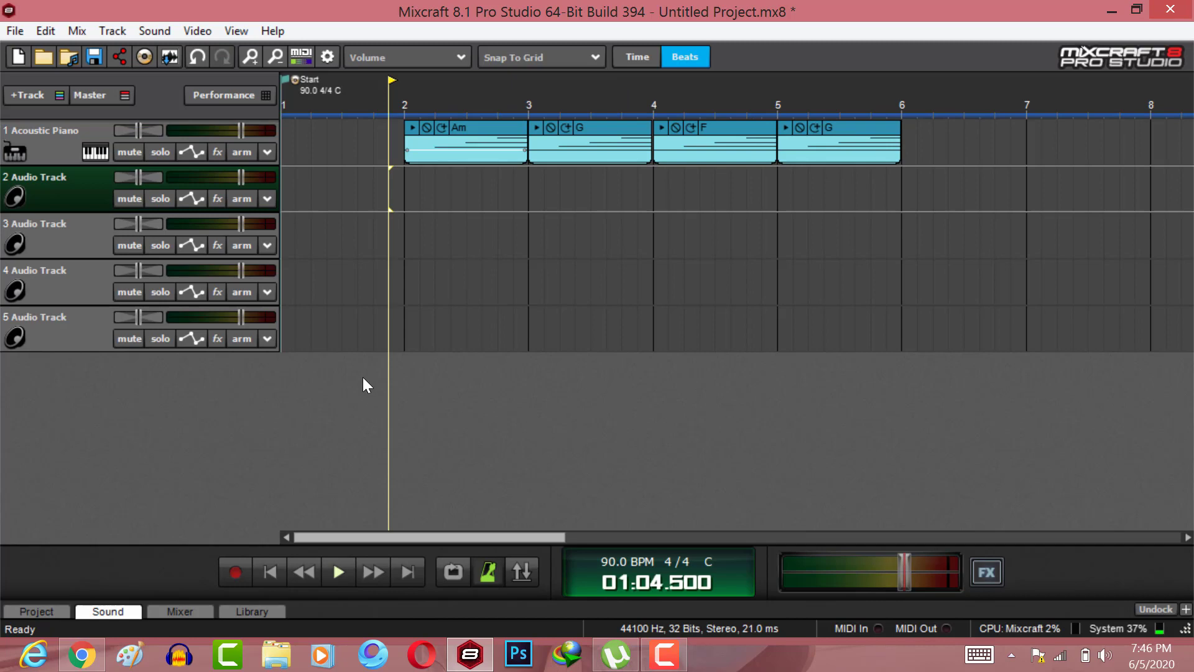
pyautogui.hotkey('ctrl', 's')
pyautogui.write('gh')
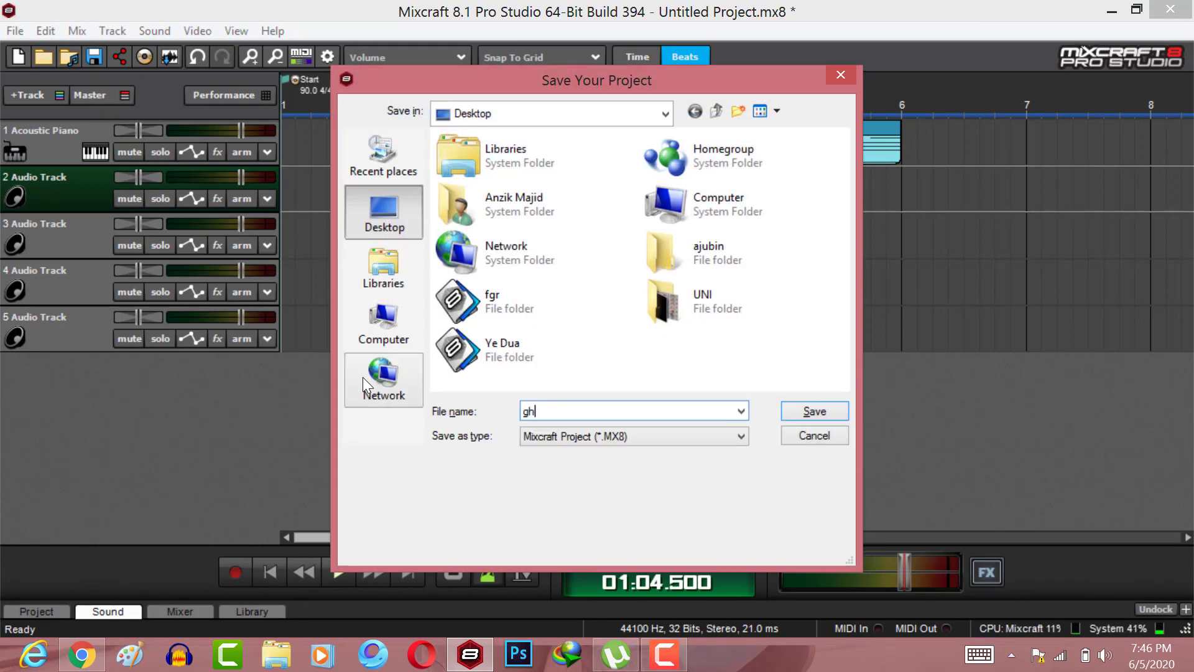
pyautogui.press('Return')
pyautogui.press('space')
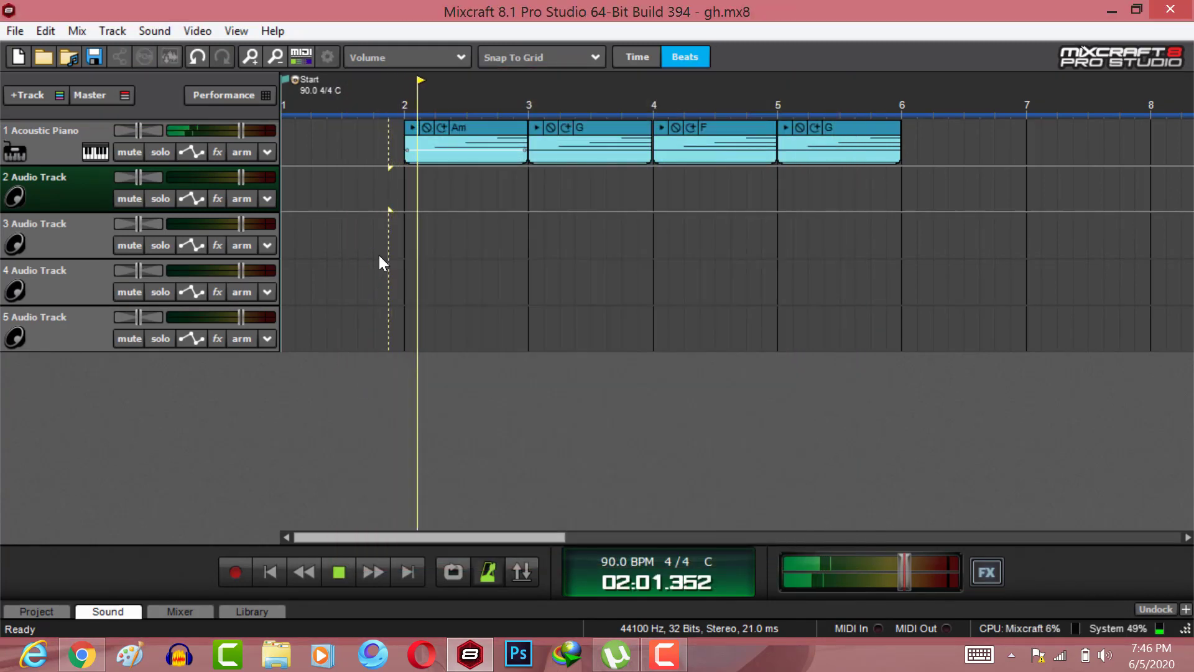
pyautogui.press('XF86AudioRaiseVolume')
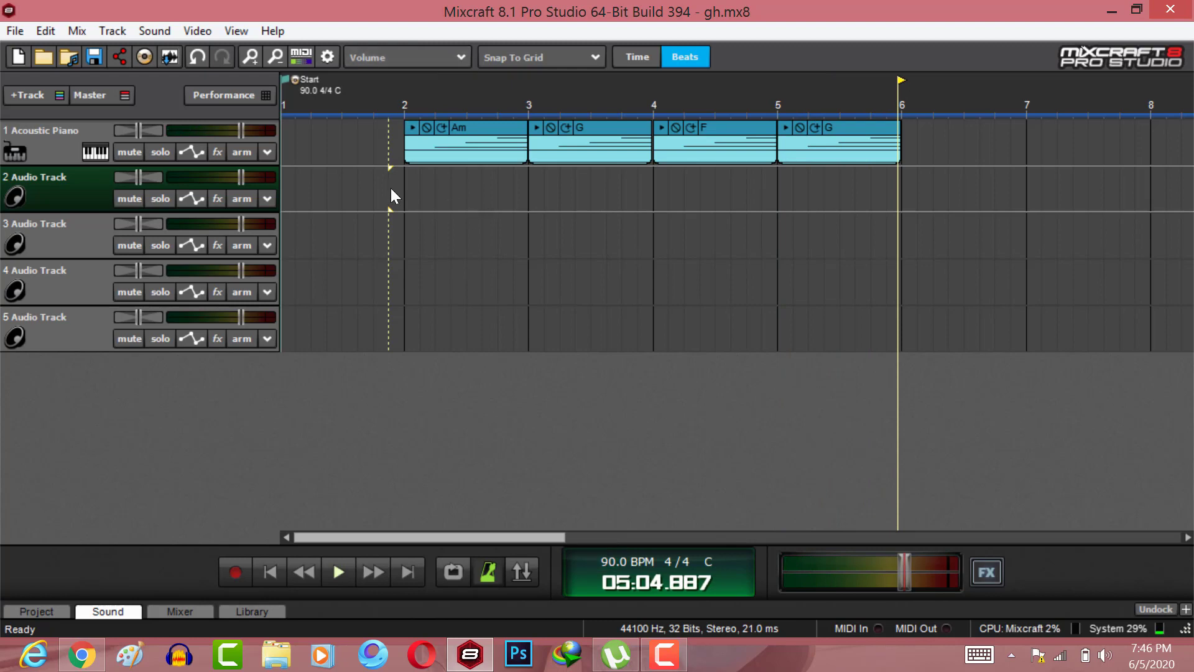
# Select the four chord clips and paste a copy of them at measure 6 of the Acoustic Piano track
pyautogui.moveTo(390, 188); pyautogui.dragTo(1014, 123)
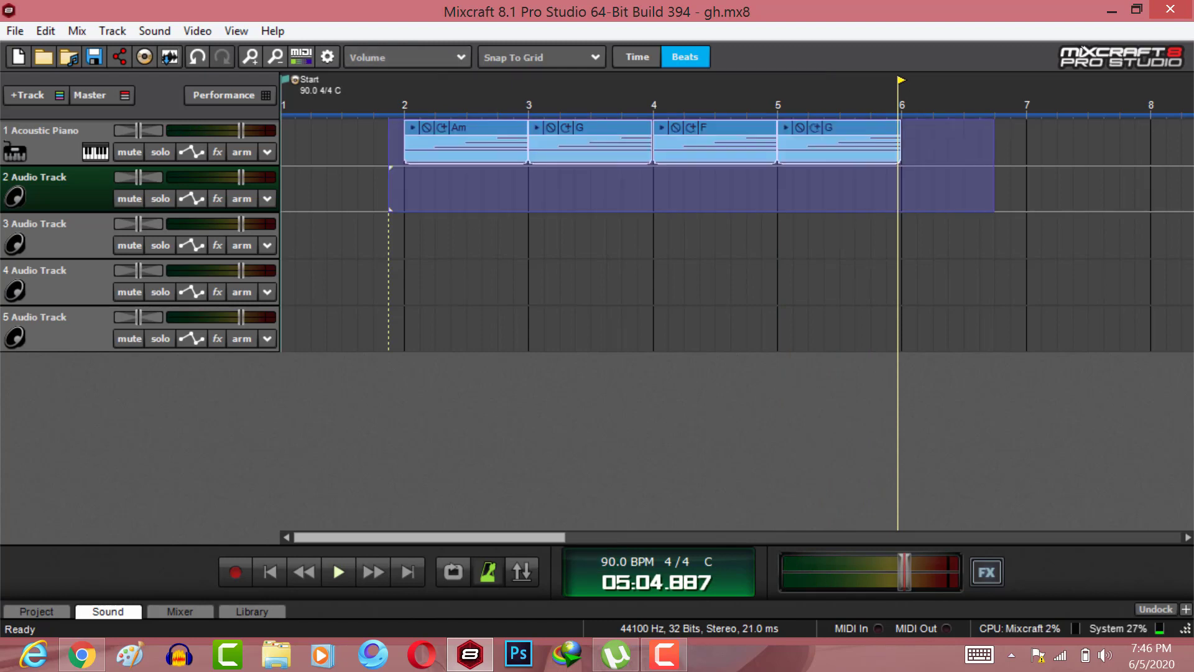
pyautogui.click(915, 137)
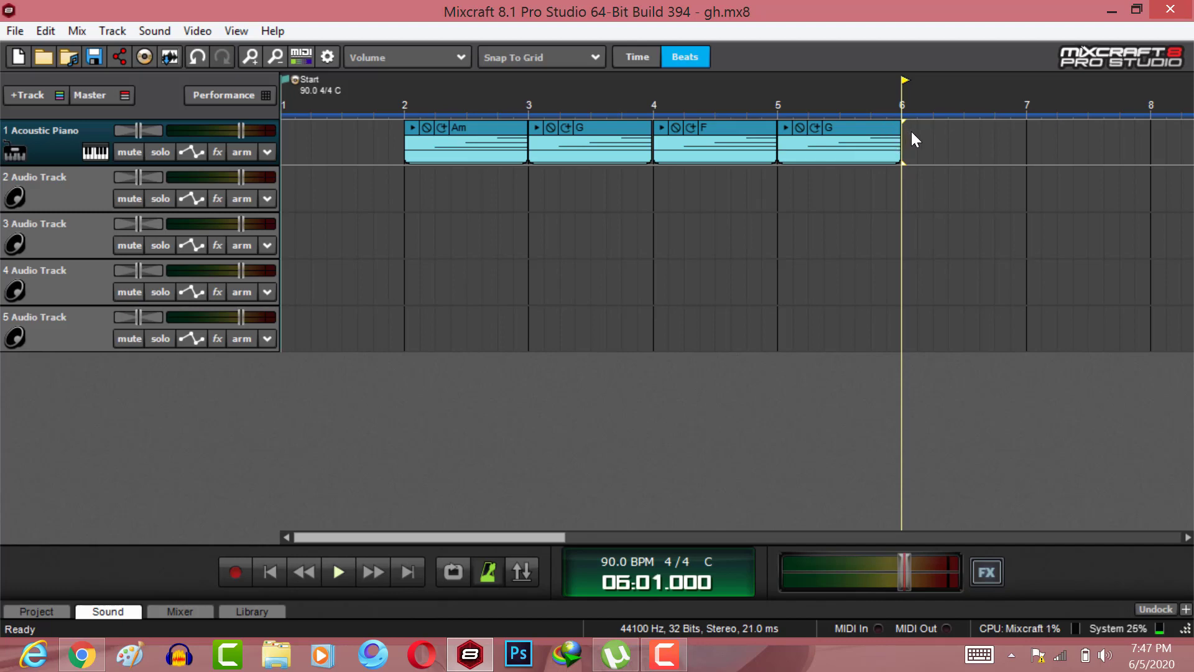
pyautogui.hotkey('ctrl', 'v')
# Select all eight chord clips and paste a copy of them at measure 10
pyautogui.click(275, 57)
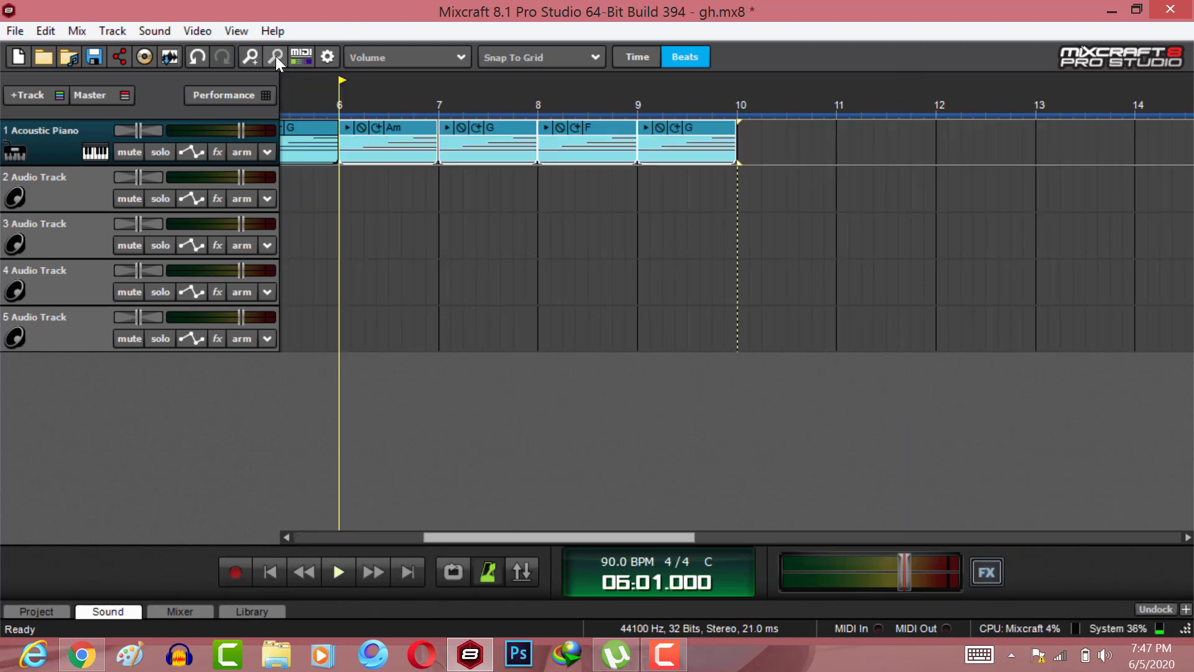
pyautogui.click(275, 56)
pyautogui.moveTo(774, 170); pyautogui.dragTo(290, 76)
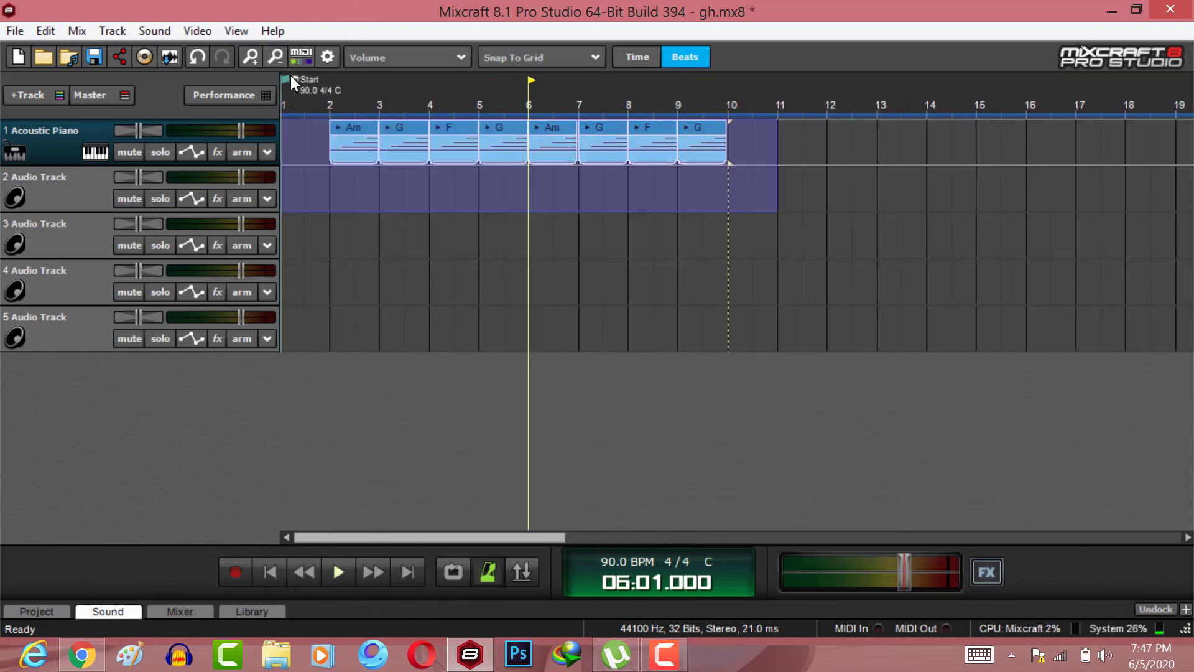
pyautogui.click(744, 151)
pyautogui.hotkey('ctrl', 'v')
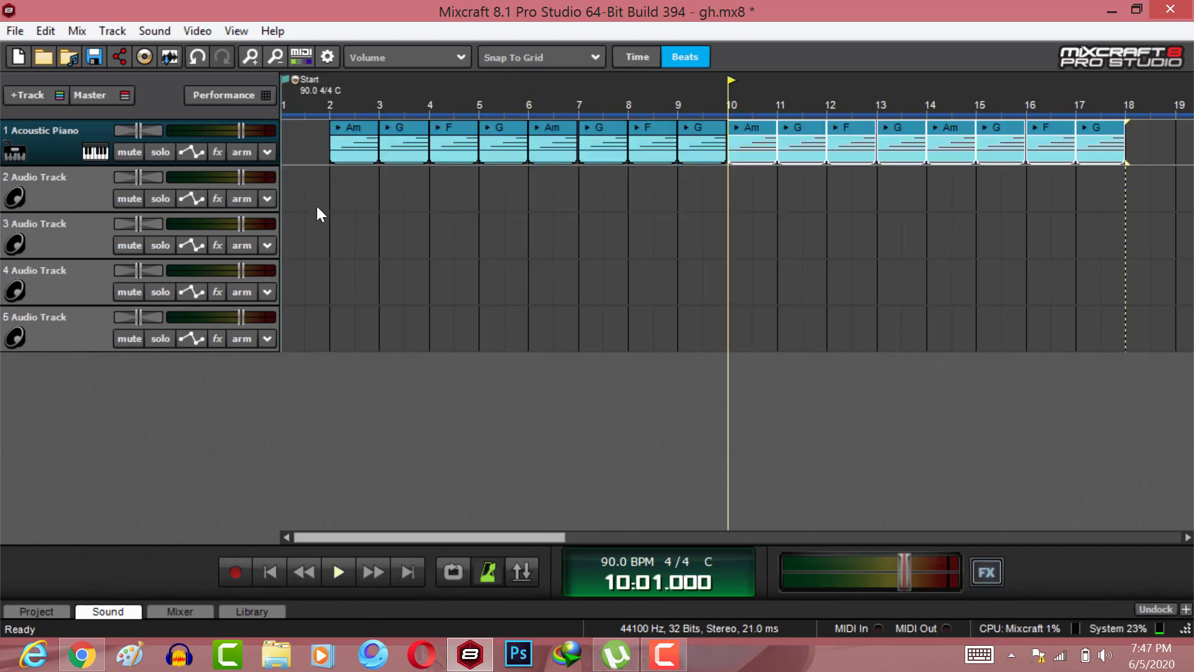
# Select all sixteen chord clips and paste a copy of them at measure 18
pyautogui.moveTo(319, 207); pyautogui.dragTo(1144, 124)
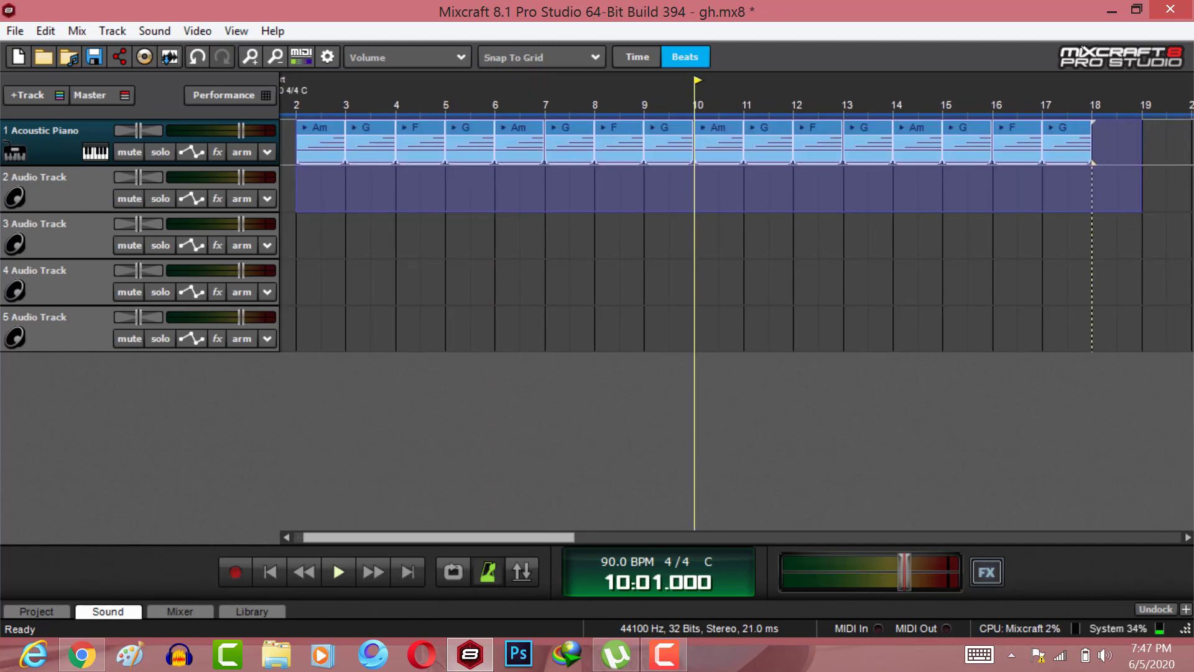
pyautogui.click(1093, 132)
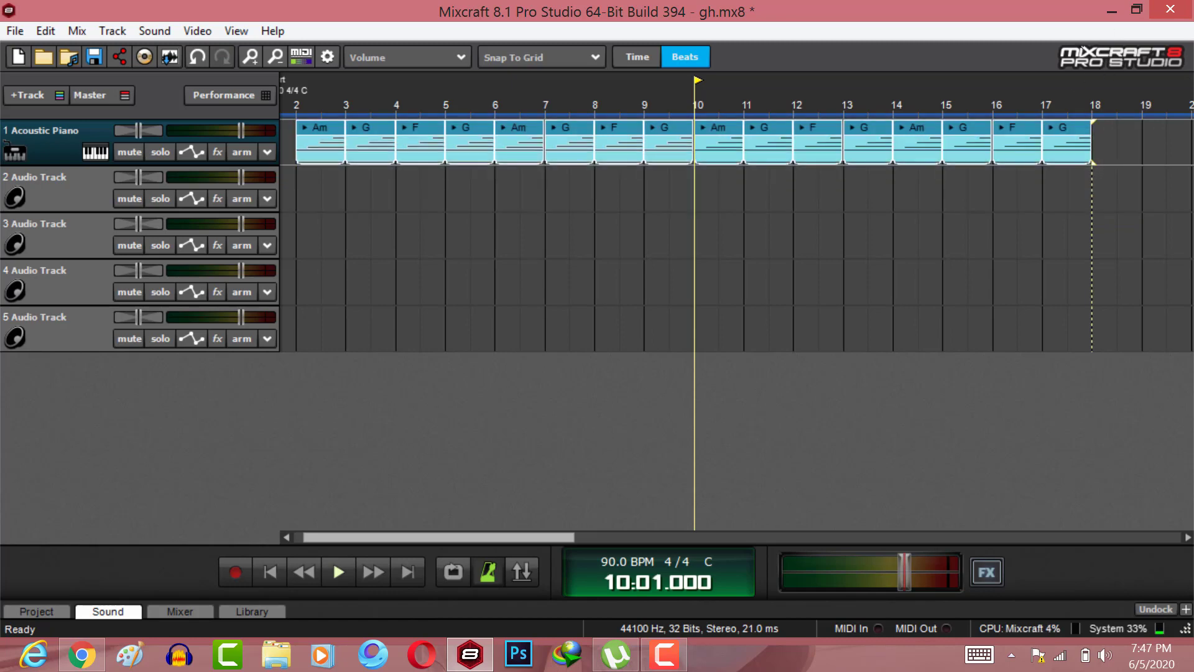
pyautogui.hotkey('ctrl', 'v')
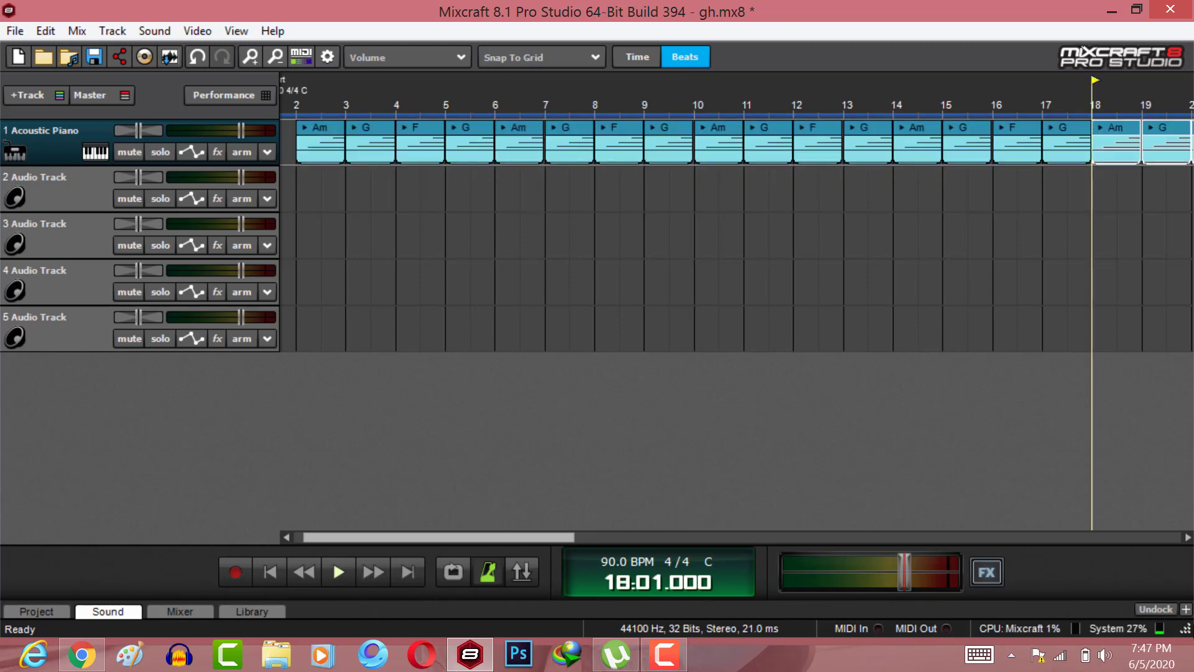
# Play back the extended progression from just before measure 2, then stop and return the playhead to the project start
pyautogui.click(275, 56)
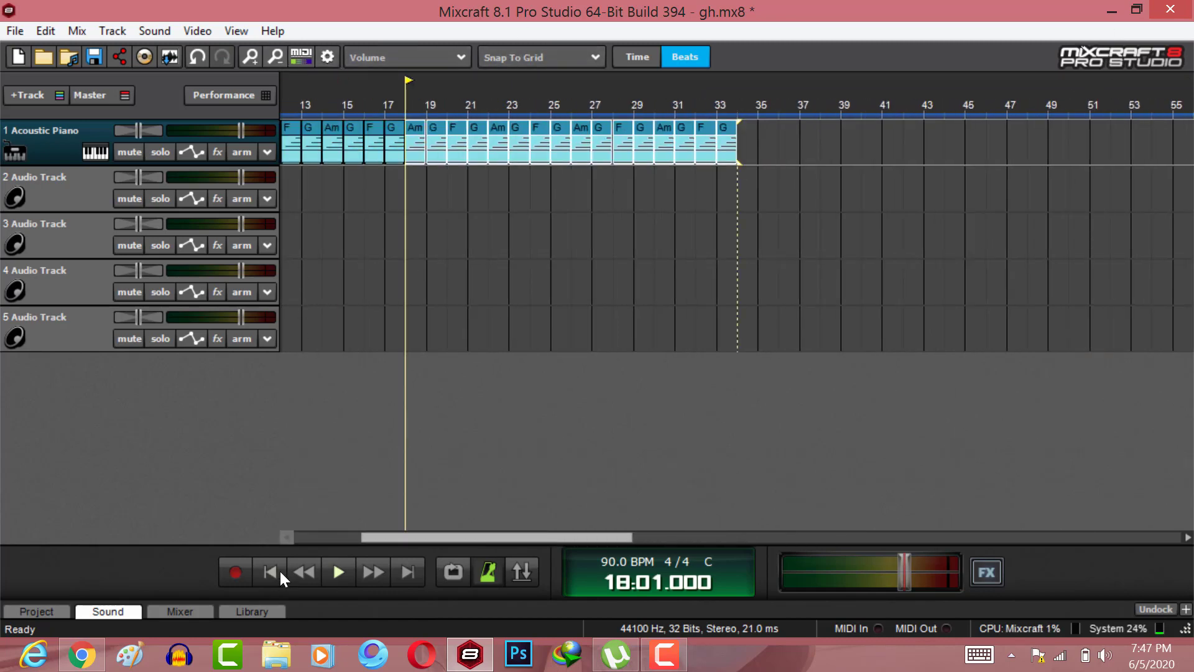
pyautogui.click(263, 576)
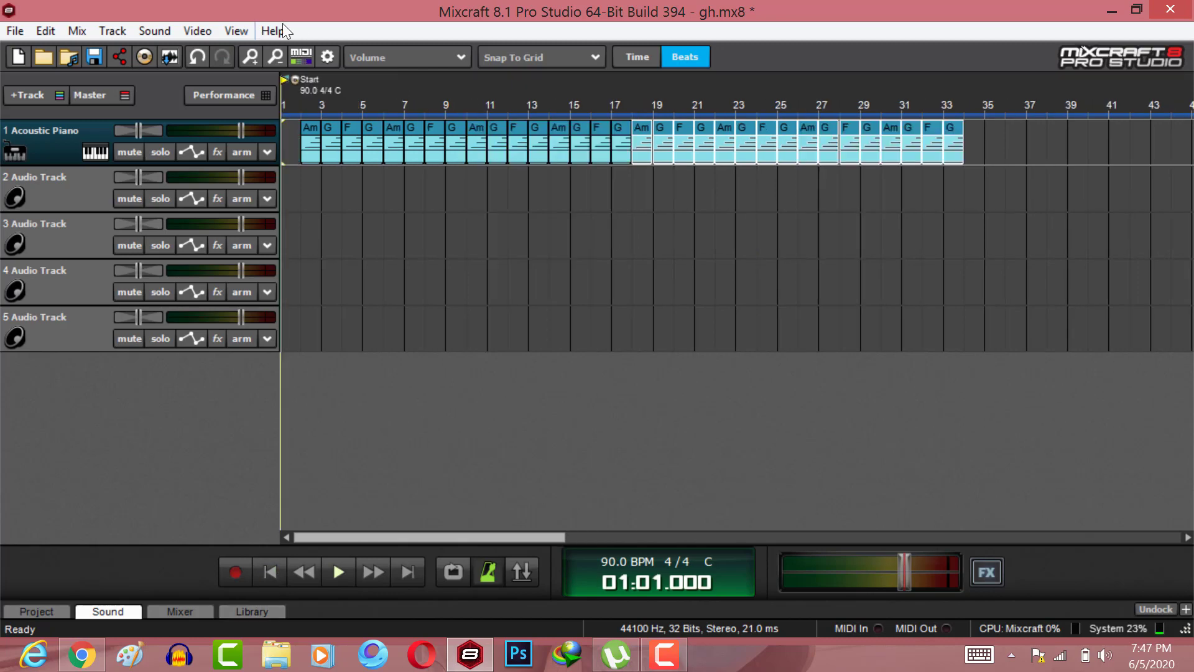
pyautogui.click(252, 59)
pyautogui.click(252, 60)
pyautogui.click(439, 198)
pyautogui.press('space')
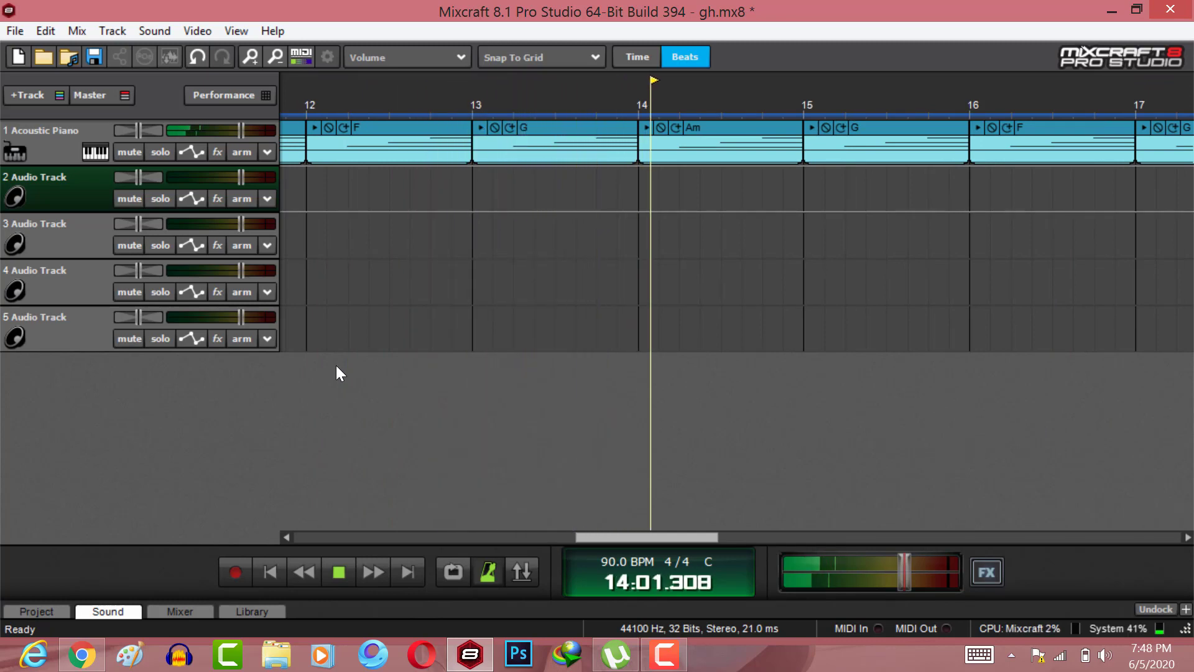
pyautogui.press('space')
pyautogui.click(270, 572)
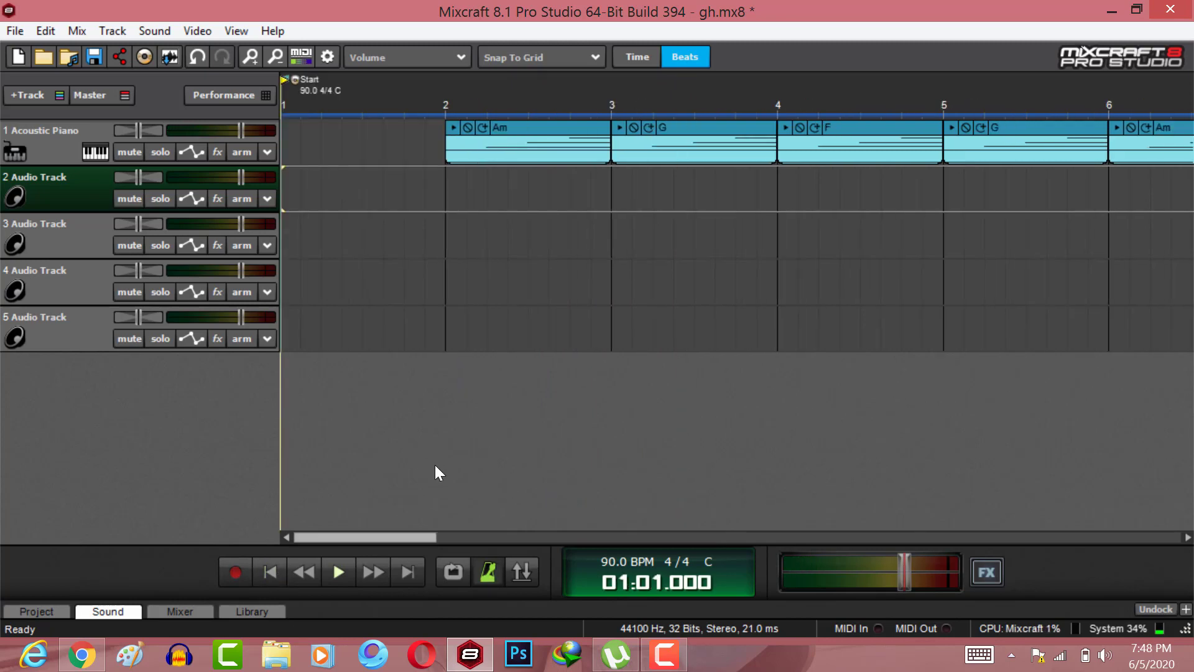
pyautogui.click(271, 55)
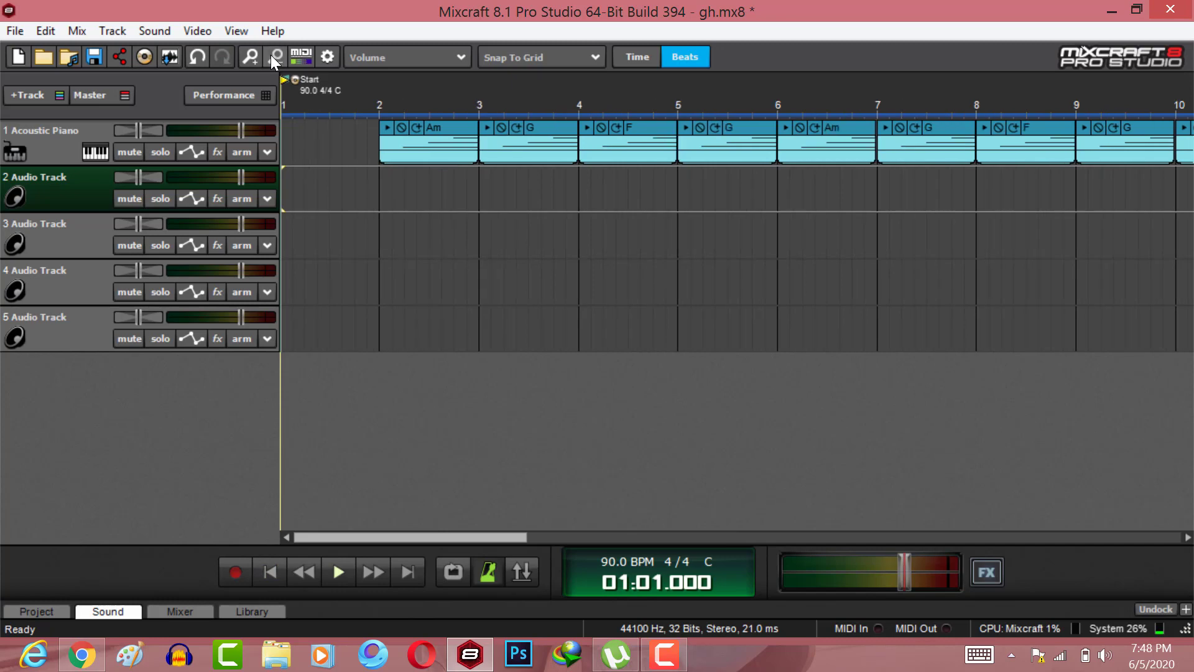
# Place the playhead at measure 2, then switch to Chrome and show all F chords on the 8notes piano chord chart
pyautogui.click(357, 178)
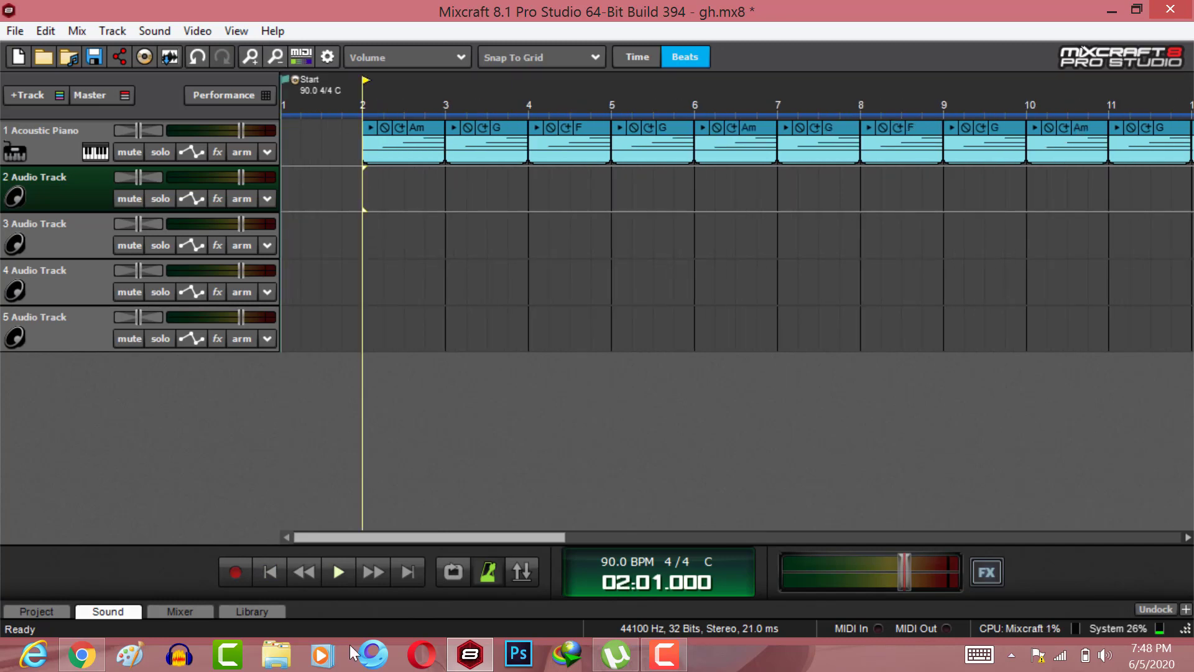
pyautogui.click(81, 655)
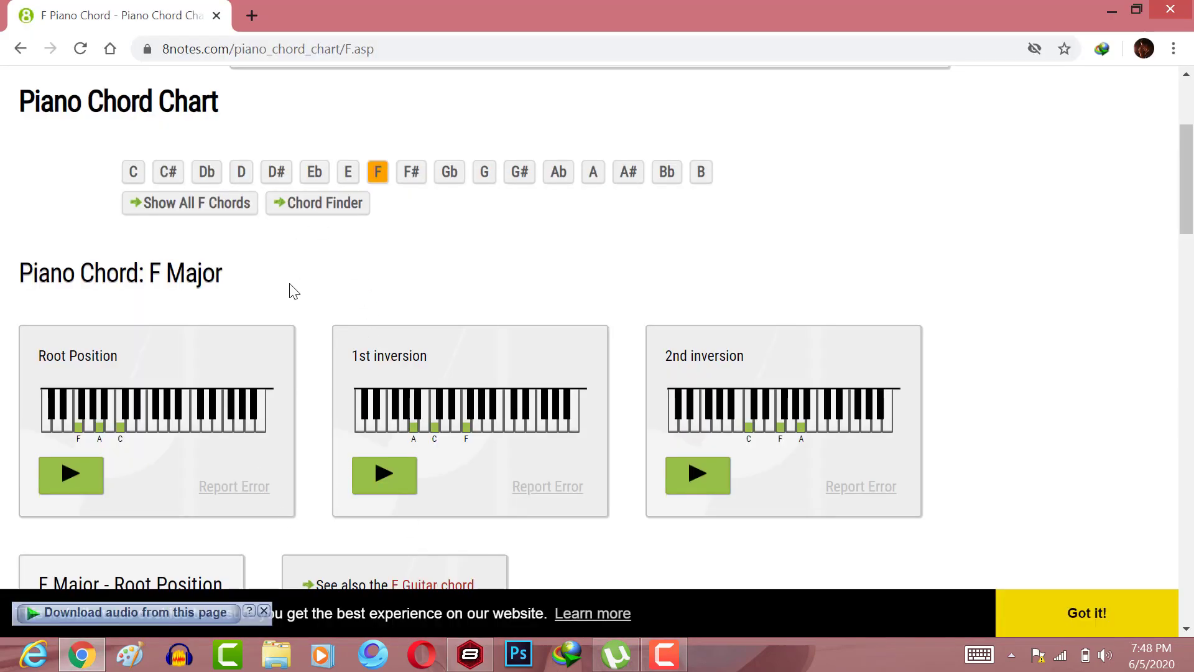
pyautogui.click(231, 221)
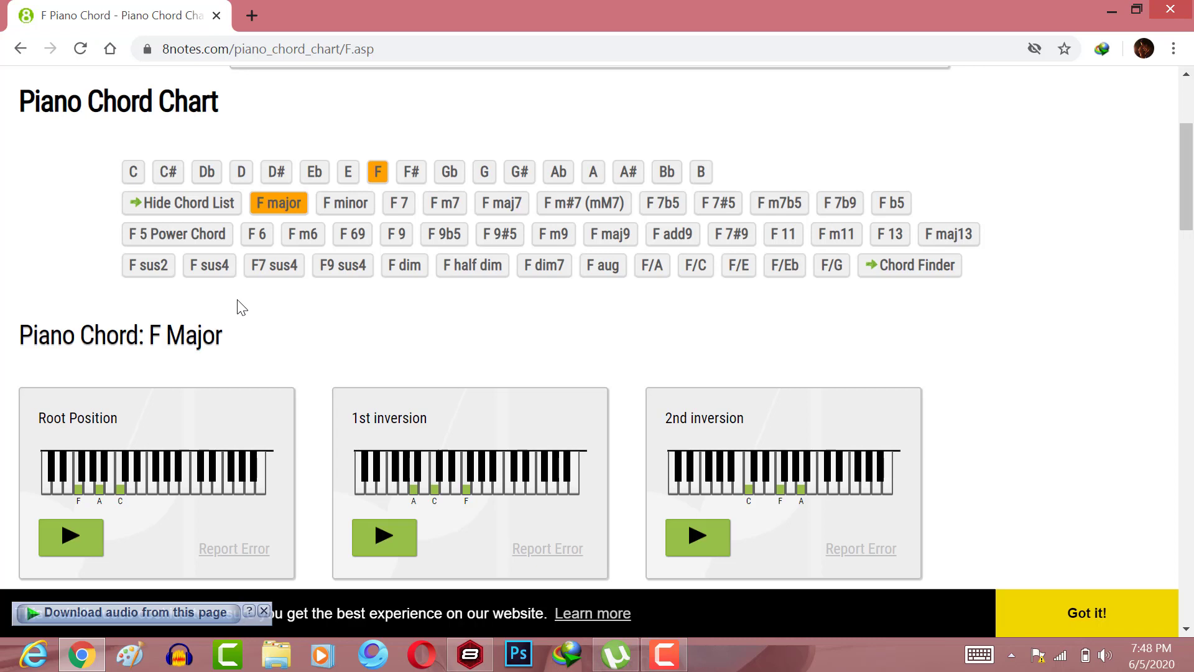
# Open the D piano chord page and show the full list of D chords
pyautogui.click(241, 174)
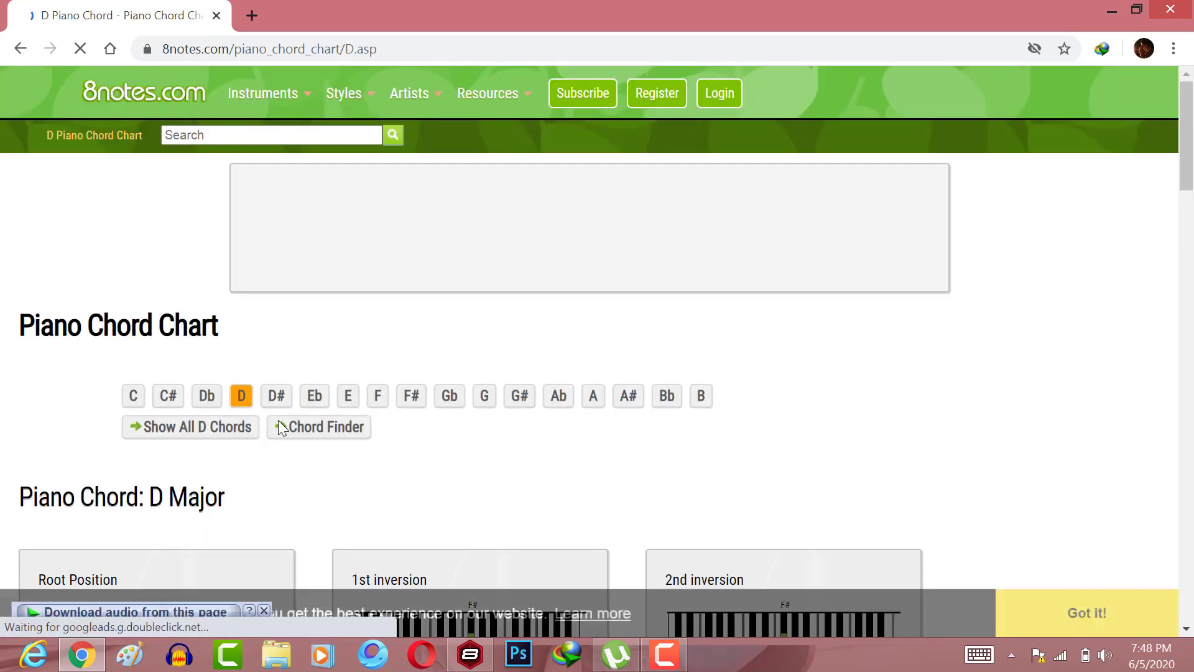
pyautogui.scroll(-1, 233, 395)
pyautogui.scroll(-1, 234, 395)
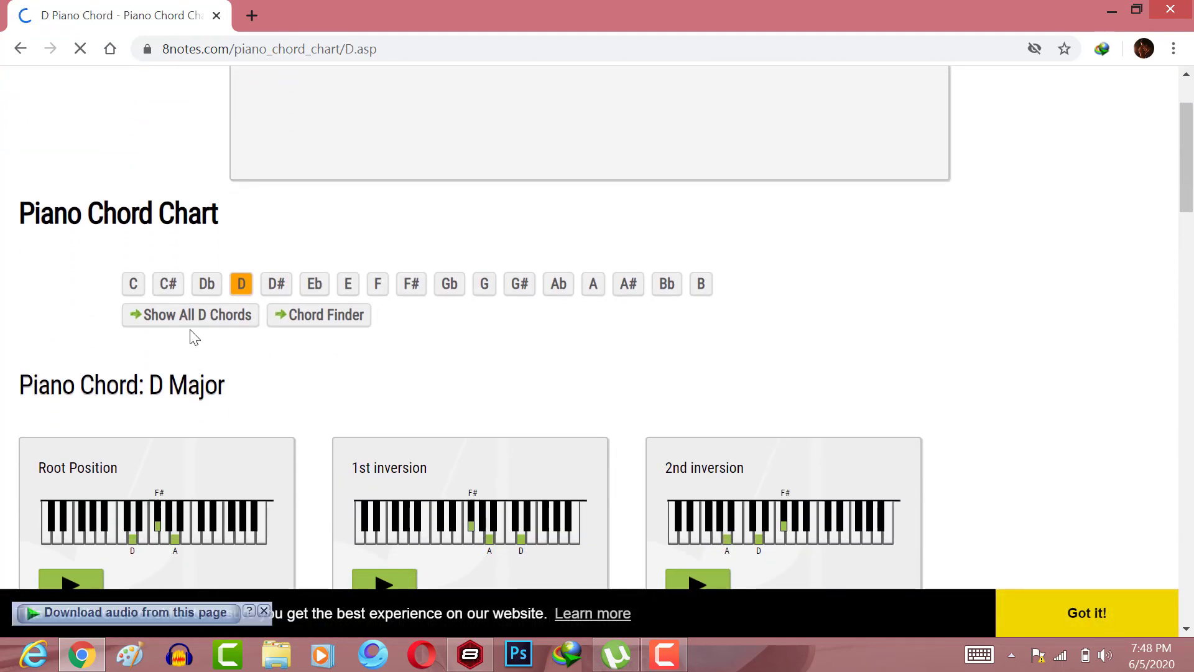
pyautogui.click(187, 317)
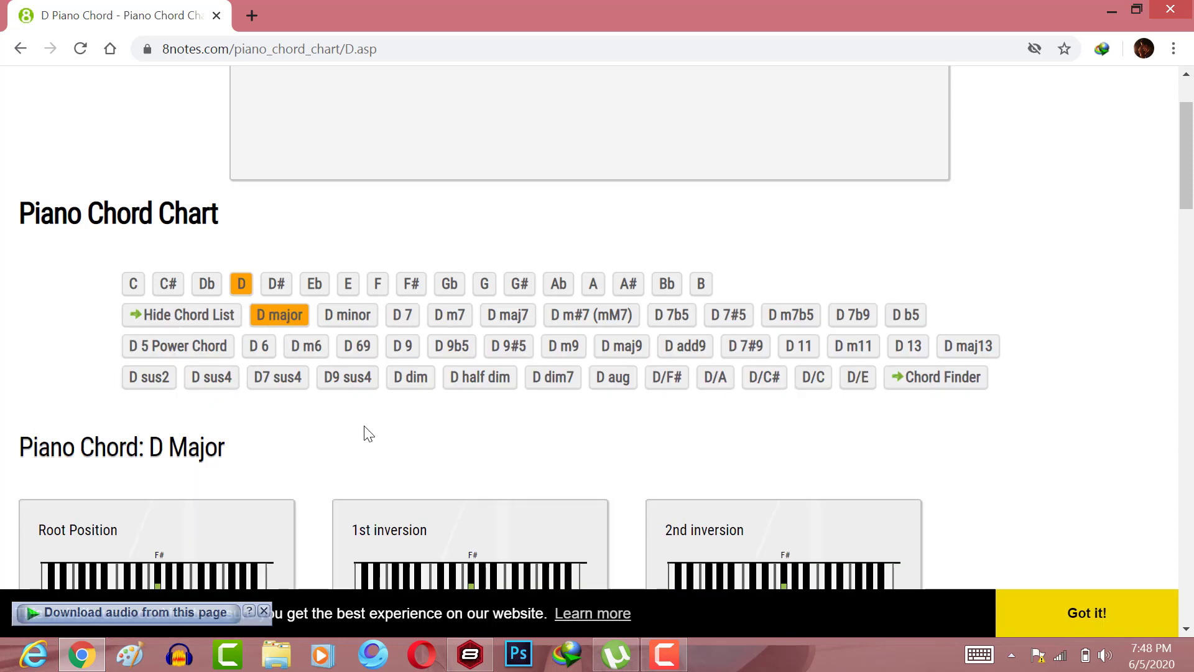
# Highlight the 8notes site name in the web address, then return to Mixcraft
pyautogui.moveTo(202, 50); pyautogui.dragTo(177, 50)
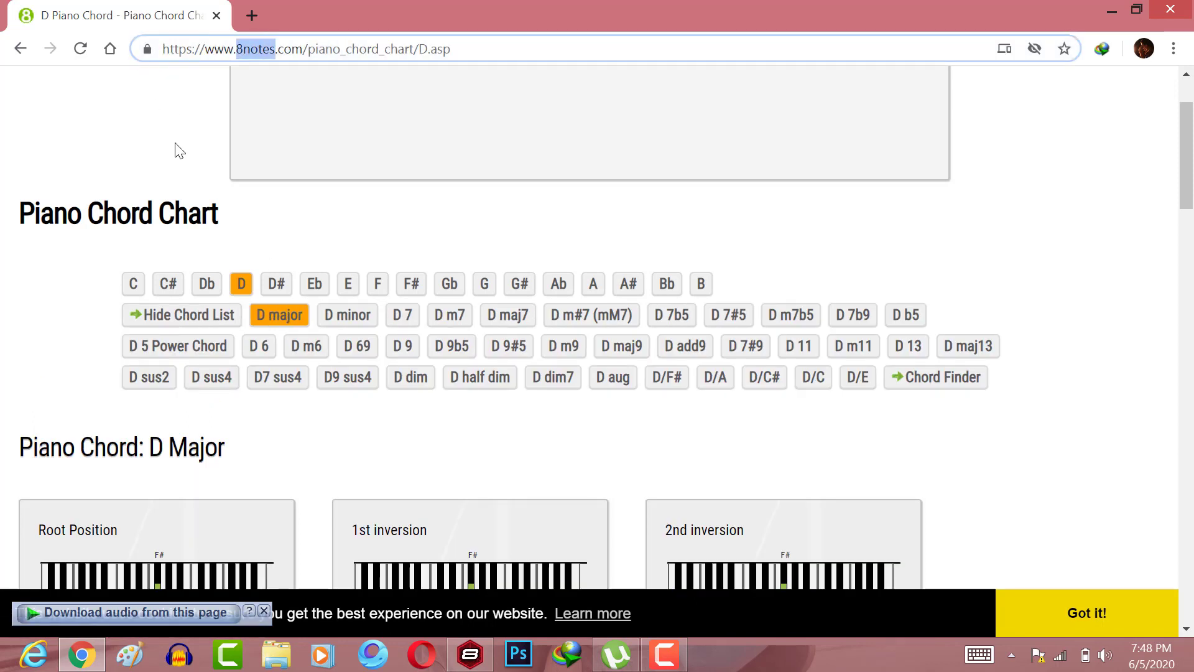
pyautogui.click(231, 271)
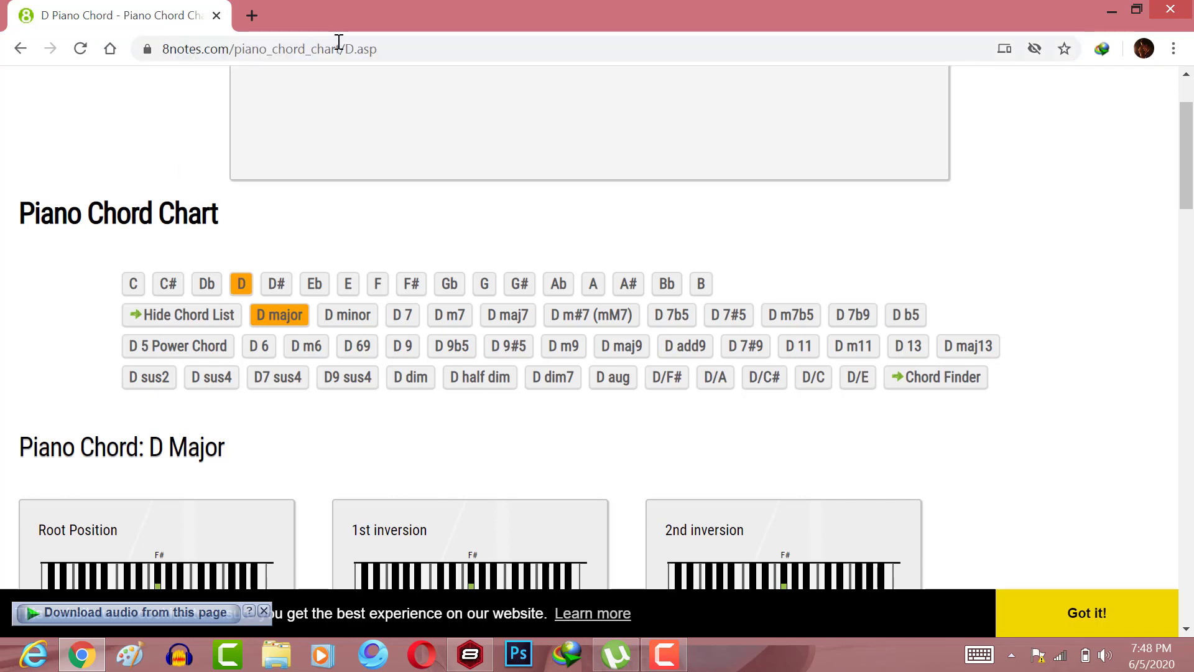
pyautogui.click(1111, 11)
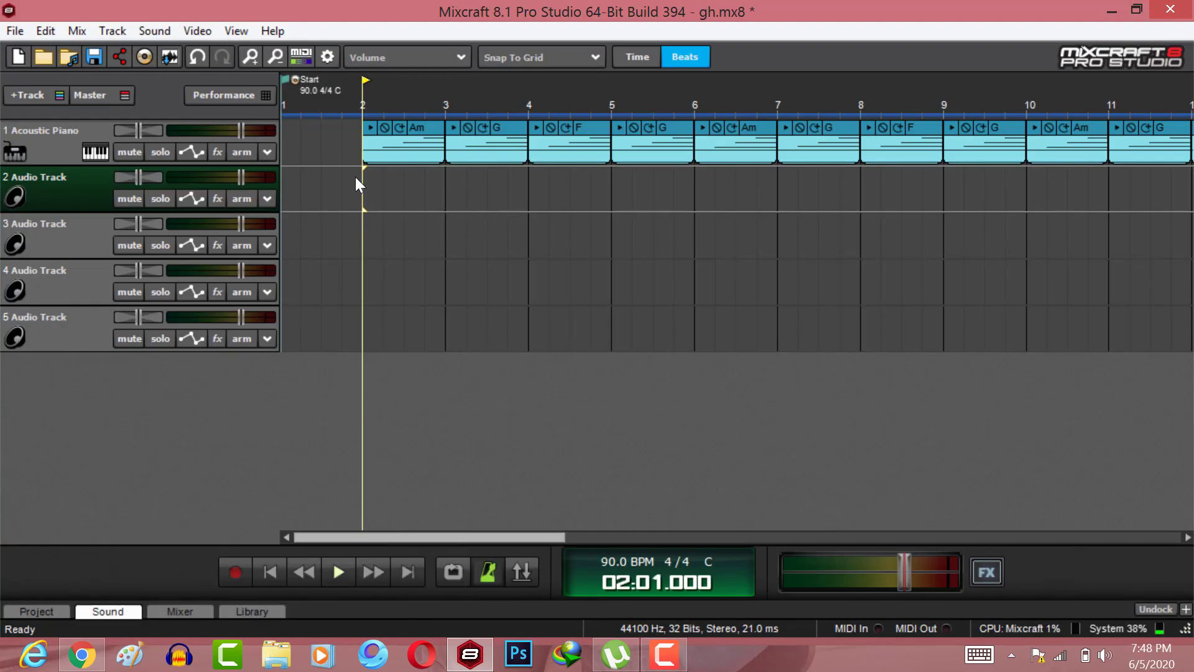
# Increase the height of the Acoustic Piano track and change its instrument to Addictive Keys from the VSTi Instruments category
pyautogui.moveTo(69, 162); pyautogui.dragTo(69, 240)
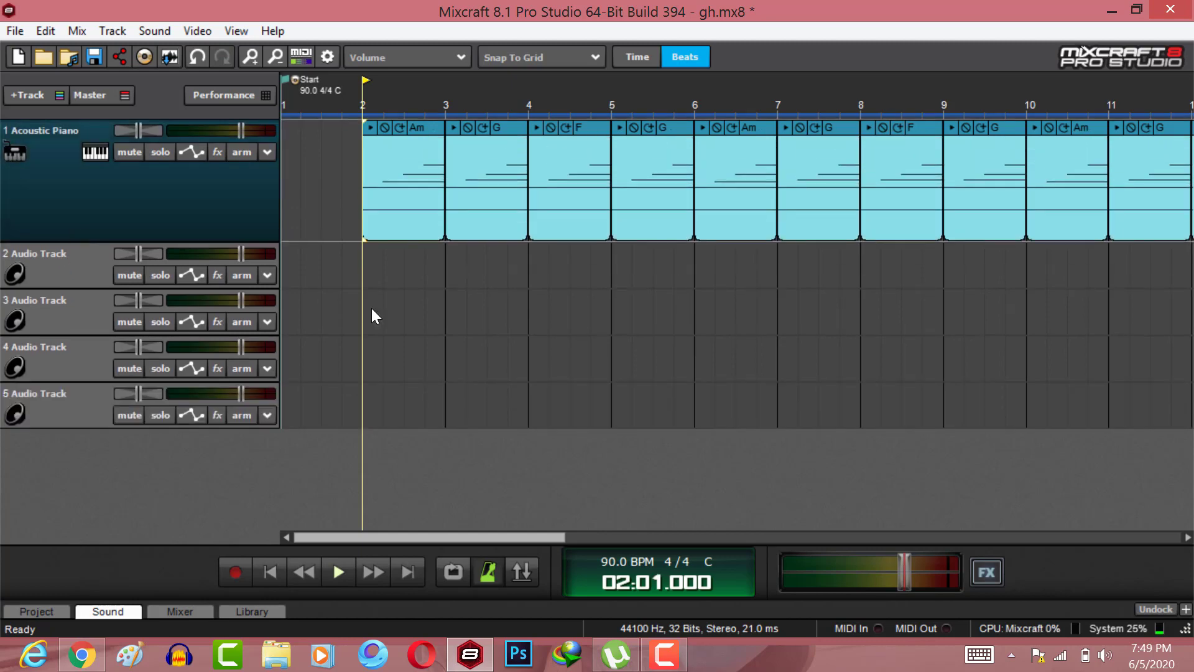
pyautogui.click(94, 151)
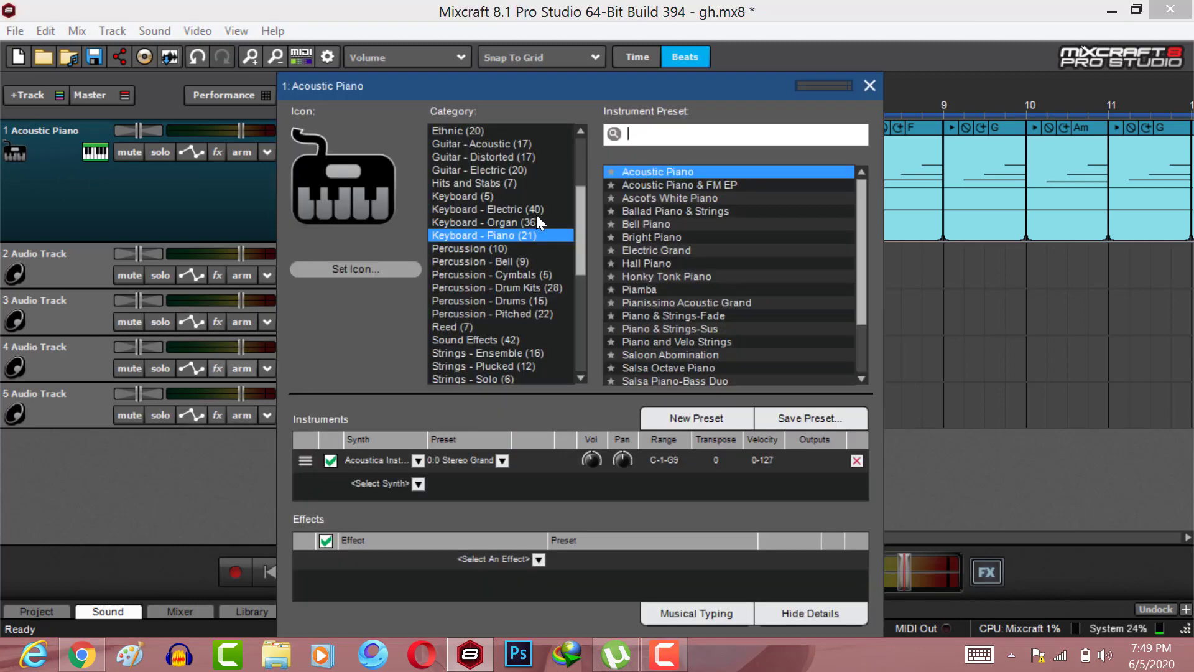
pyautogui.click(528, 146)
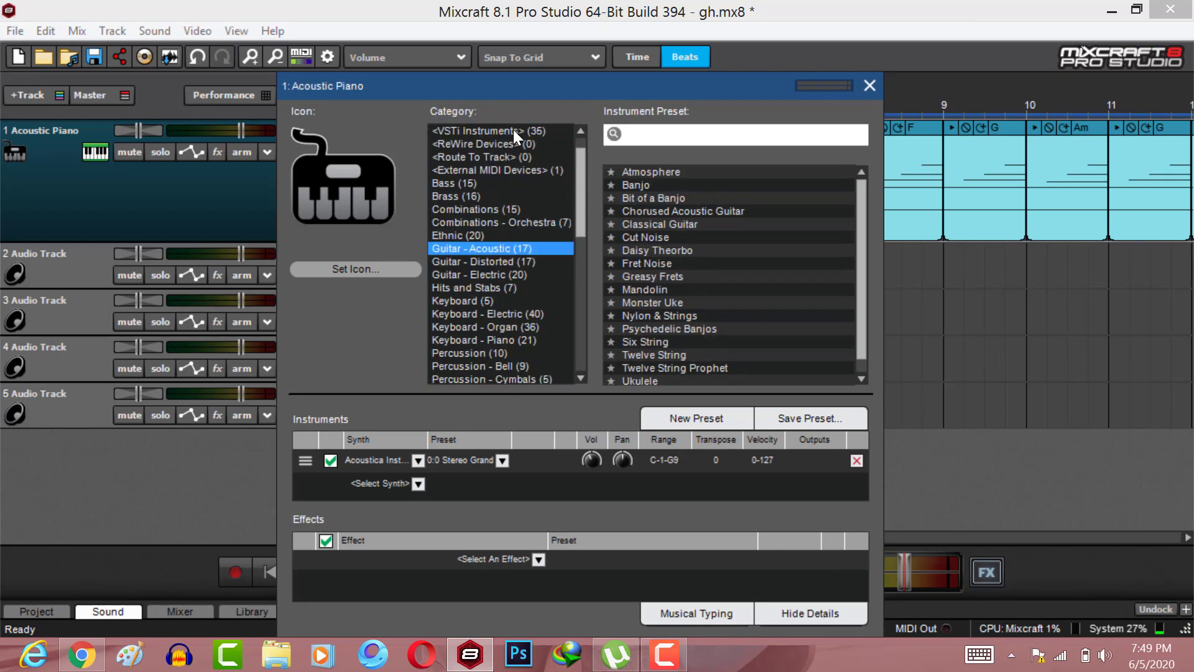
pyautogui.click(514, 129)
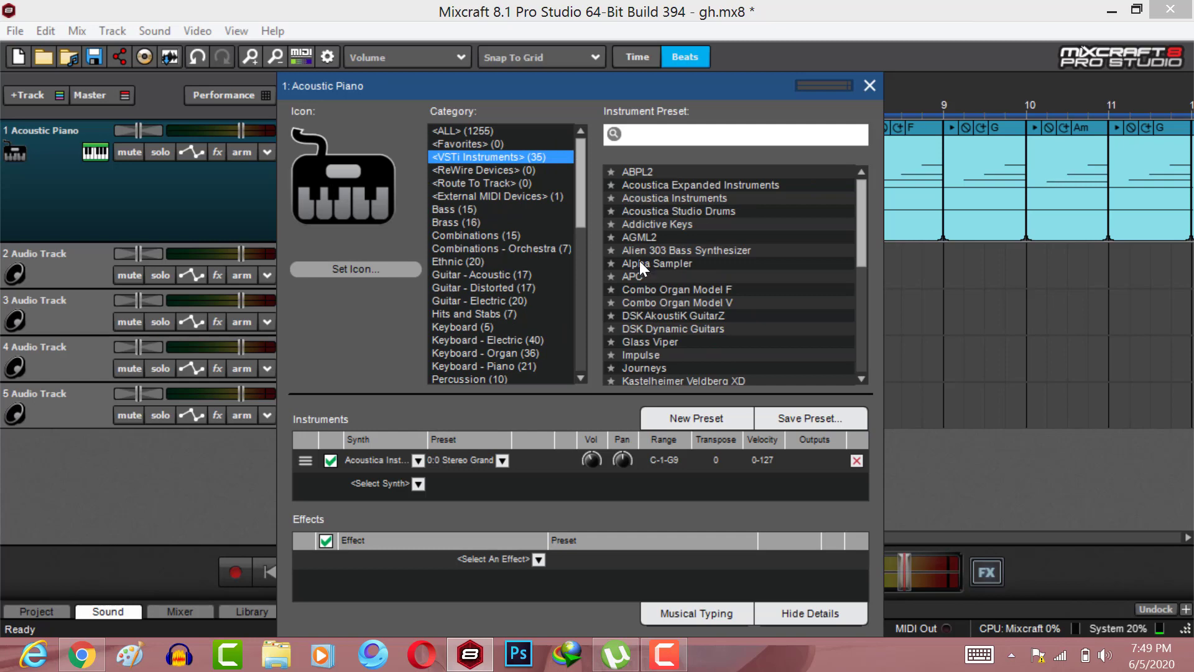
pyautogui.click(665, 225)
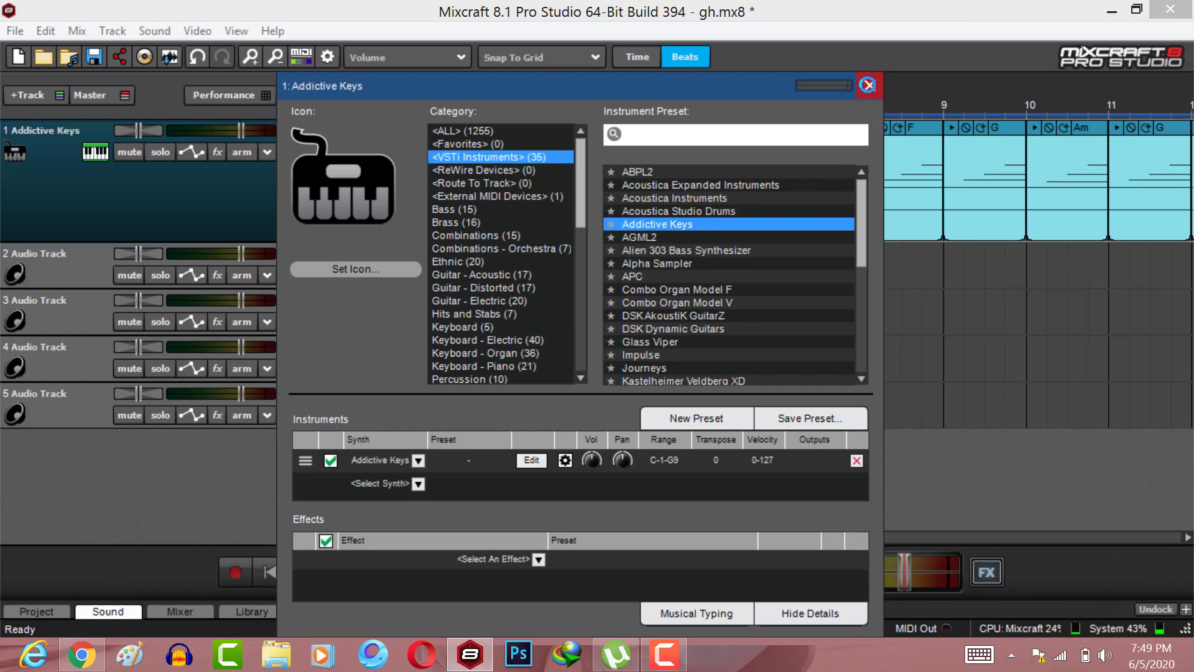
pyautogui.click(868, 86)
pyautogui.click(358, 266)
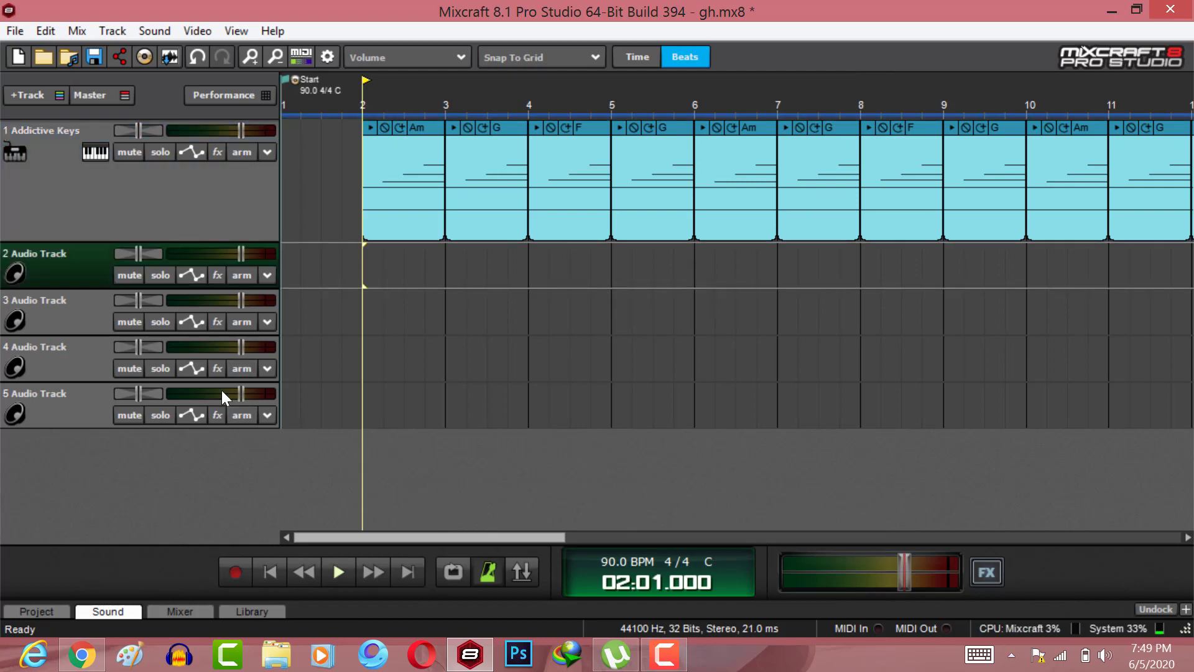